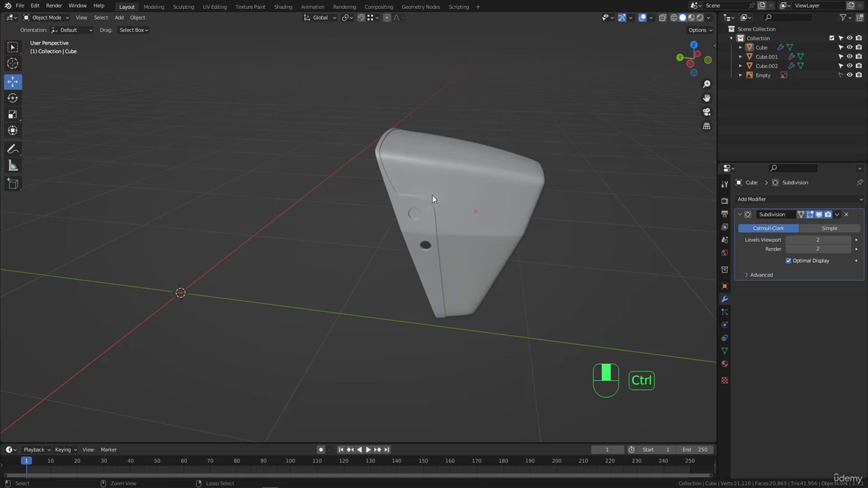
Step: Examine the main body section behind the nose part on the side reference image in left orthographic view
{"action": "key", "text": "ctrl+KP_3"}
{"action": "scroll", "coordinate": [431, 194], "scroll_direction": "down", "scroll_amount": 3}
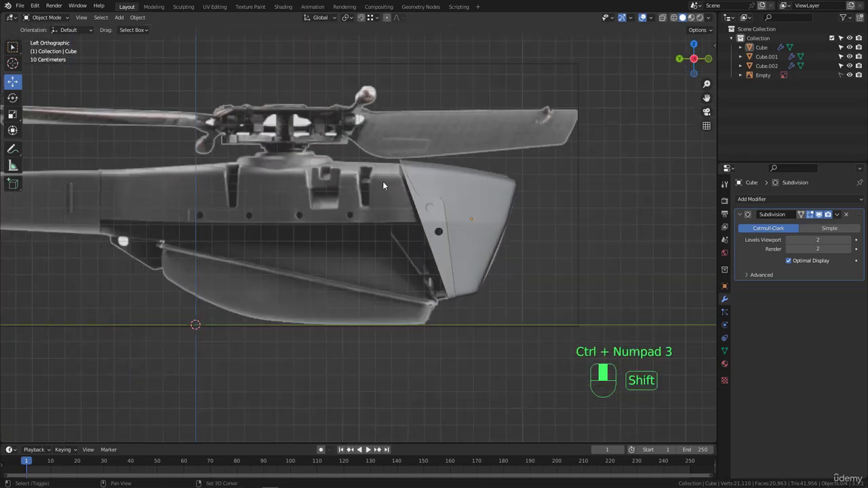
{"action": "middle_click_drag", "start_coordinate": [382, 181], "coordinate": [454, 221], "text": "shift"}
{"action": "middle_click_drag", "start_coordinate": [291, 217], "coordinate": [360, 202], "text": "shift"}
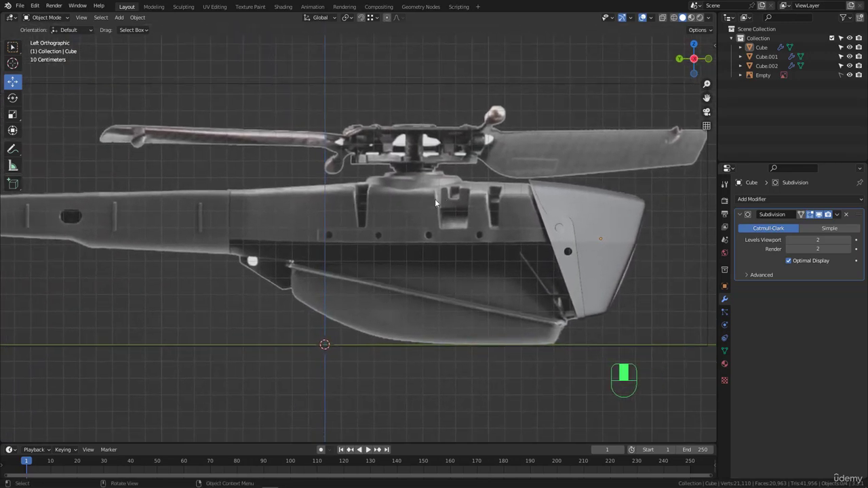
{"action": "key", "text": "ctrl+alt+g"}
{"action": "mouse_move", "coordinate": [522, 180]}
{"action": "left_mouse_down"}
{"action": "mouse_move", "coordinate": [228, 185]}
{"action": "mouse_move", "coordinate": [226, 224]}
{"action": "mouse_move", "coordinate": [534, 243]}
{"action": "left_mouse_up"}
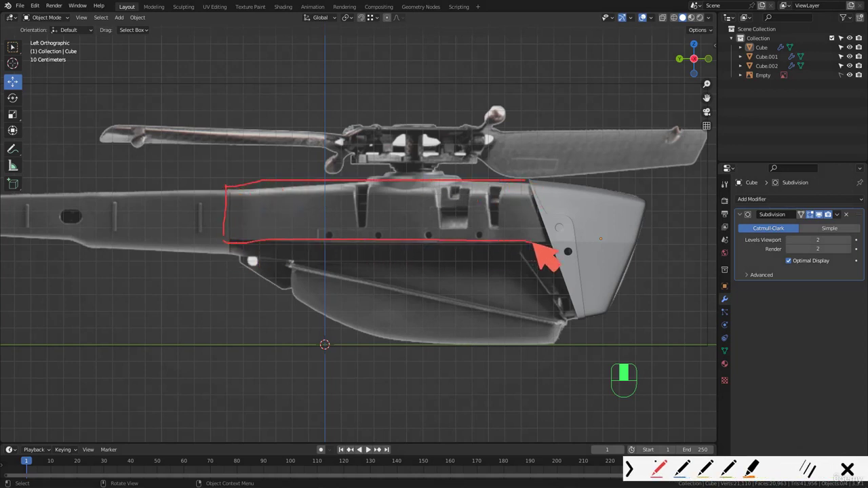
{"action": "left_click_drag", "start_coordinate": [527, 179], "coordinate": [553, 242]}
{"action": "key", "text": "Escape"}
{"action": "scroll", "coordinate": [533, 213], "scroll_direction": "down", "scroll_amount": 1}
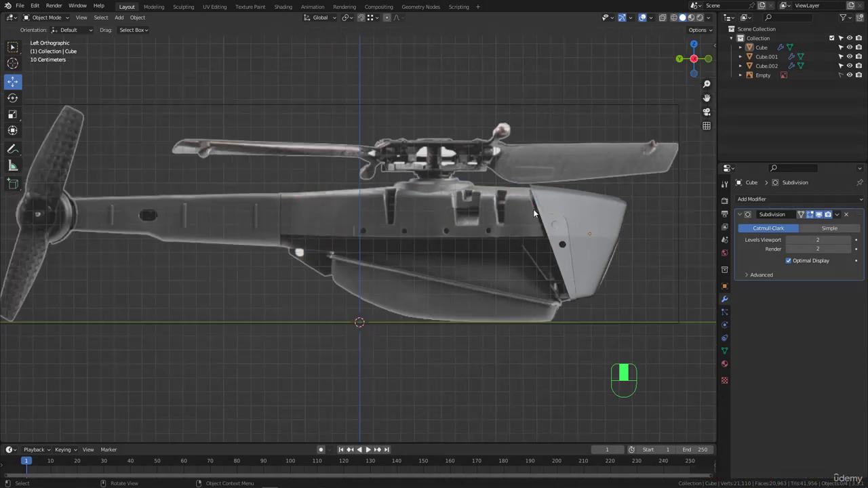
Step: In Edit Mode on the nose part, select the edge path along one side and the top of its rear rim
{"action": "scroll", "coordinate": [428, 188], "scroll_direction": "up", "scroll_amount": 2}
{"action": "left_click", "coordinate": [576, 196]}
{"action": "scroll", "coordinate": [470, 211], "scroll_direction": "down", "scroll_amount": 3}
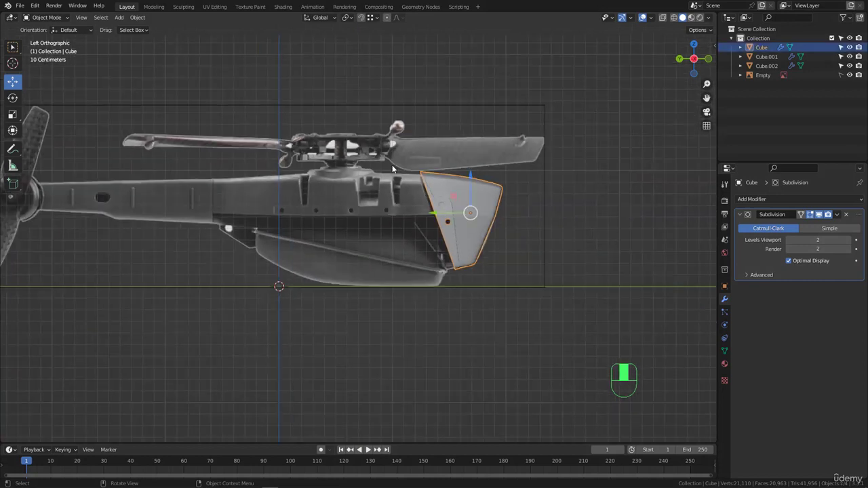
{"action": "middle_click_drag", "start_coordinate": [471, 211], "coordinate": [468, 224]}
{"action": "scroll", "coordinate": [468, 224], "scroll_direction": "up", "scroll_amount": 5}
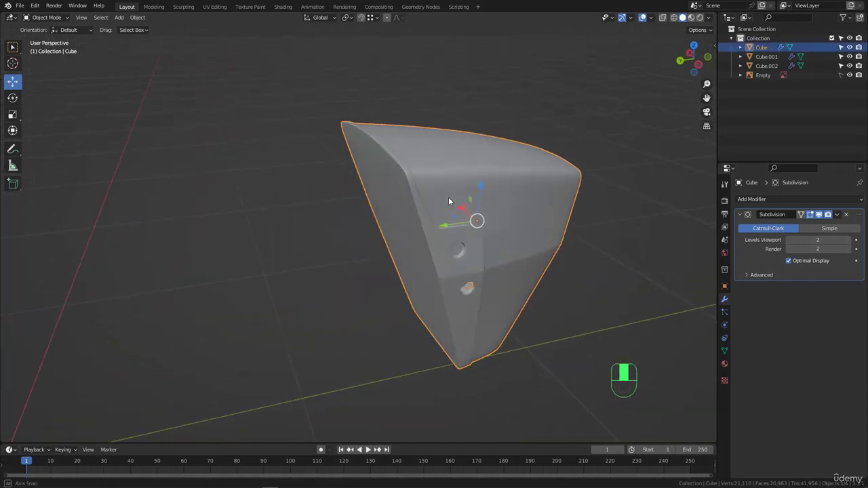
{"action": "key", "text": "Tab"}
{"action": "middle_click_drag", "start_coordinate": [415, 198], "coordinate": [418, 192]}
{"action": "scroll", "coordinate": [372, 160], "scroll_direction": "up", "scroll_amount": 3}
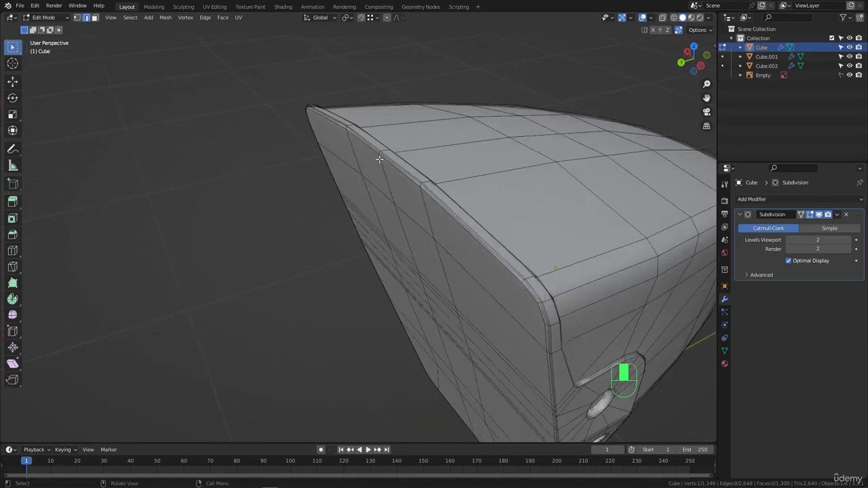
{"action": "middle_click_drag", "start_coordinate": [364, 137], "coordinate": [355, 240]}
{"action": "left_click", "coordinate": [463, 200], "text": "ctrl"}
{"action": "scroll", "coordinate": [355, 239], "scroll_direction": "up", "scroll_amount": 2}
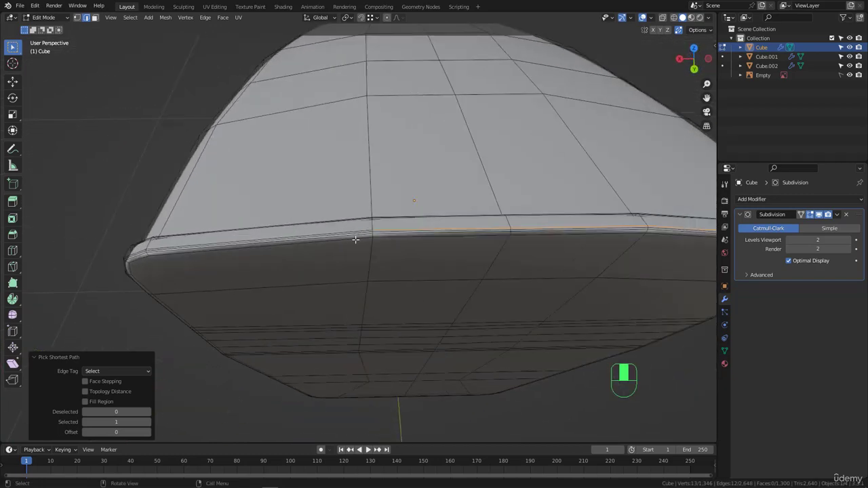
{"action": "left_click", "coordinate": [357, 227], "text": "shift"}
Step: Extend the rear-rim edge selection down the opposite side of the nose part to its horizontal seam
{"action": "scroll", "coordinate": [356, 228], "scroll_direction": "down", "scroll_amount": 3}
{"action": "mouse_move", "coordinate": [441, 246]}
{"action": "middle_mouse_down"}
{"action": "mouse_move", "coordinate": [360, 192]}
{"action": "mouse_move", "coordinate": [439, 236]}
{"action": "middle_mouse_up"}
{"action": "scroll", "coordinate": [439, 236], "scroll_direction": "up", "scroll_amount": 5}
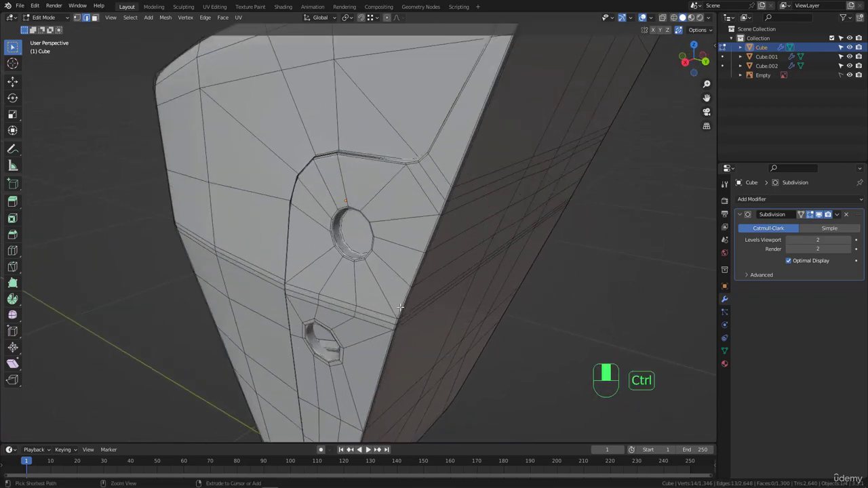
{"action": "left_click", "coordinate": [400, 308], "text": "ctrl"}
{"action": "scroll", "coordinate": [434, 246], "scroll_direction": "down", "scroll_amount": 4}
{"action": "middle_click_drag", "start_coordinate": [434, 246], "coordinate": [569, 296]}
{"action": "scroll", "coordinate": [410, 301], "scroll_direction": "up", "scroll_amount": 3}
{"action": "scroll", "coordinate": [411, 296], "scroll_direction": "down", "scroll_amount": 5}
{"action": "scroll", "coordinate": [271, 289], "scroll_direction": "up", "scroll_amount": 4}
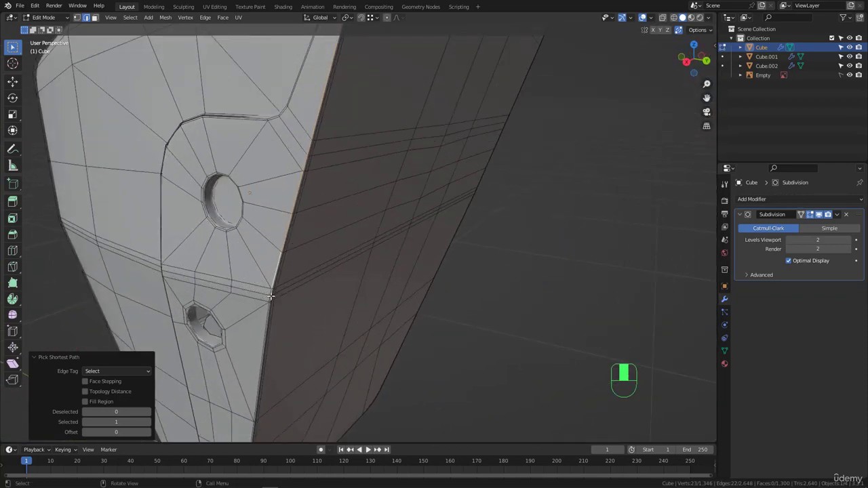
Step: Duplicate the selected rim edges about 3.63 cm along the Y axis and separate them into their own object
{"action": "scroll", "coordinate": [271, 289], "scroll_direction": "down", "scroll_amount": 5}
{"action": "middle_click_drag", "start_coordinate": [271, 290], "coordinate": [421, 220]}
{"action": "scroll", "coordinate": [314, 234], "scroll_direction": "up", "scroll_amount": 2}
{"action": "scroll", "coordinate": [314, 234], "scroll_direction": "up", "scroll_amount": 2}
{"action": "key", "text": "shift+d"}
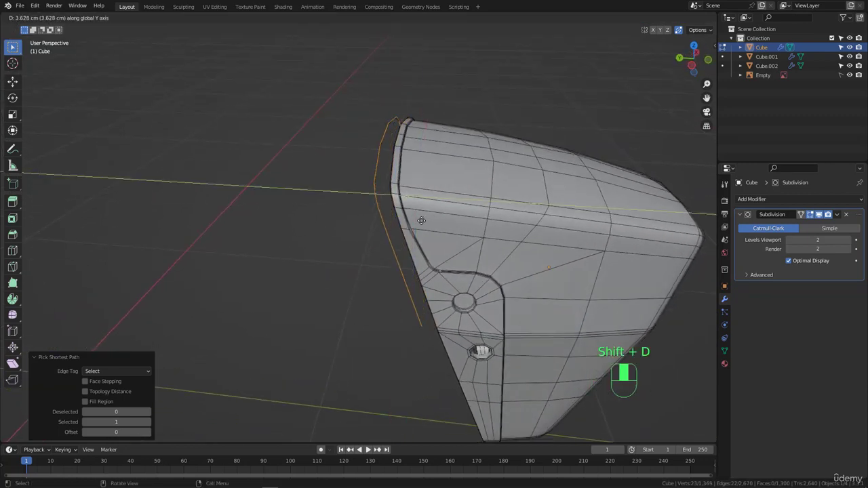
{"action": "left_click", "coordinate": [421, 220]}
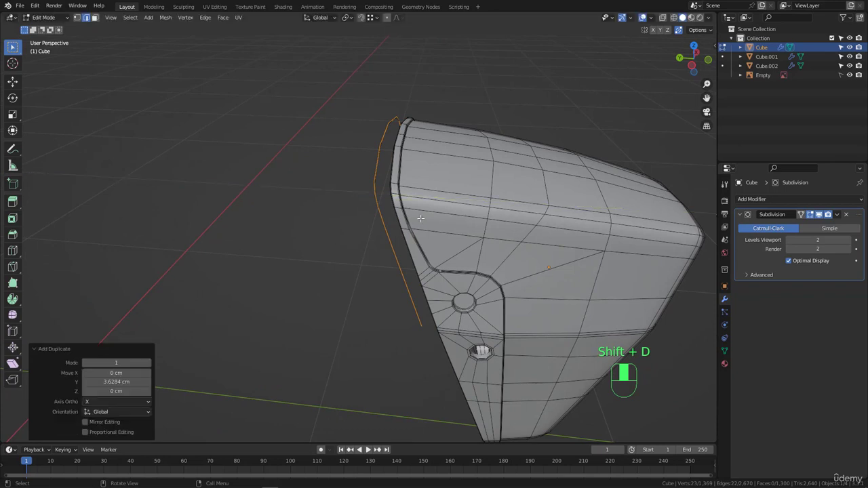
{"action": "key", "text": "p"}
{"action": "left_click", "coordinate": [420, 218]}
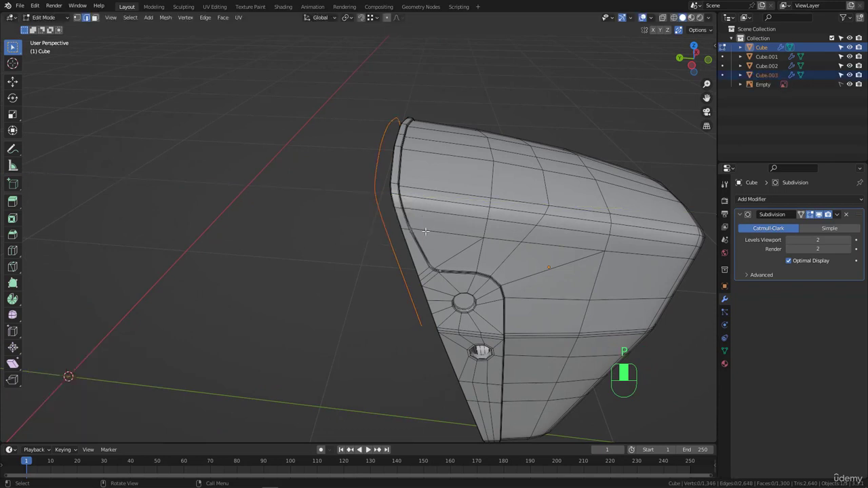
Step: Move the separated edge object about -3.21 cm along Y to the nose's rear rim and disable its Subdivision display in the viewport
{"action": "key", "text": "Tab"}
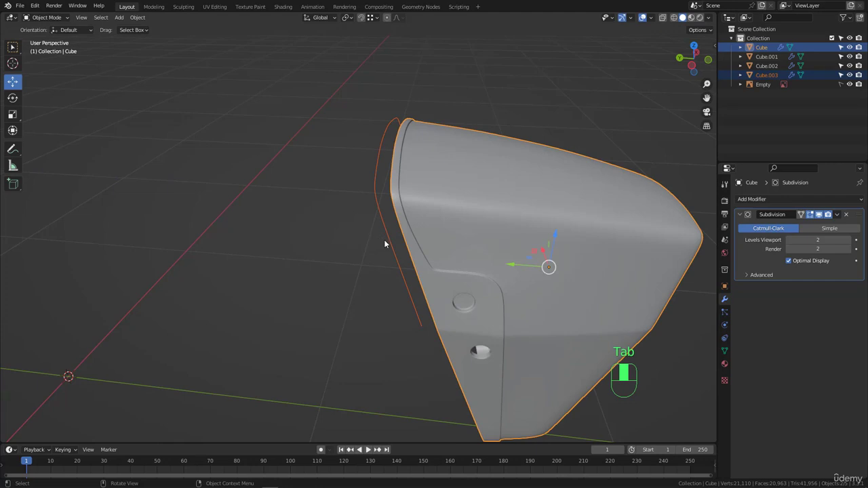
{"action": "left_click", "coordinate": [386, 239]}
{"action": "scroll", "coordinate": [381, 190], "scroll_direction": "up", "scroll_amount": 4}
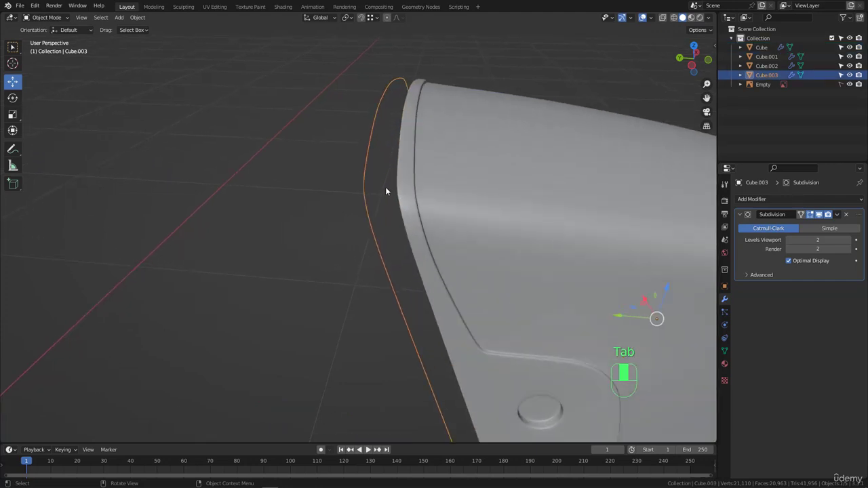
{"action": "key", "text": "g"}
{"action": "key", "text": "y"}
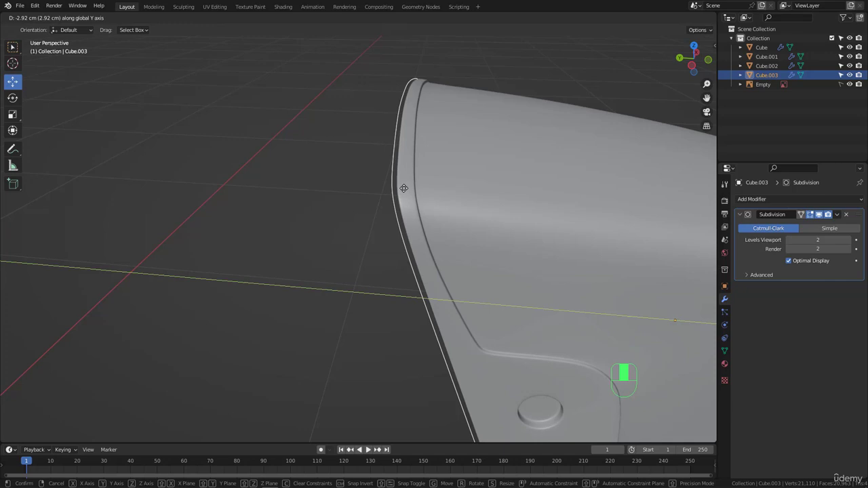
{"action": "left_click", "coordinate": [406, 189]}
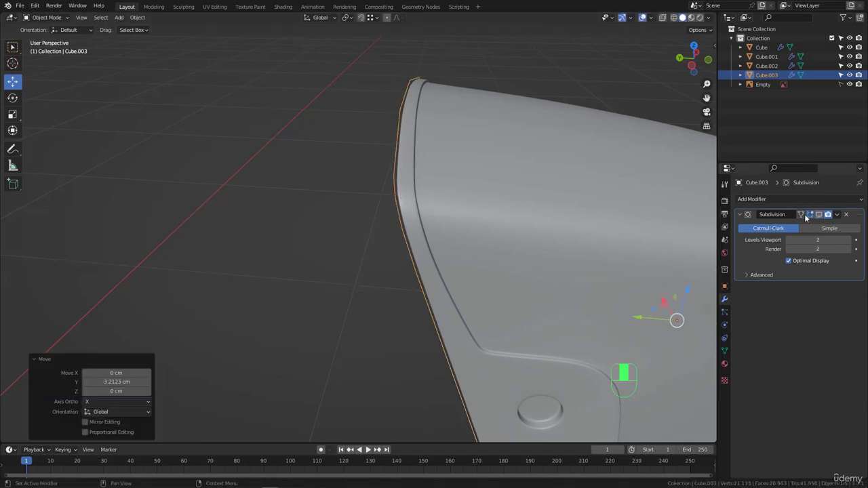
{"action": "middle_click_drag", "start_coordinate": [461, 204], "coordinate": [489, 215]}
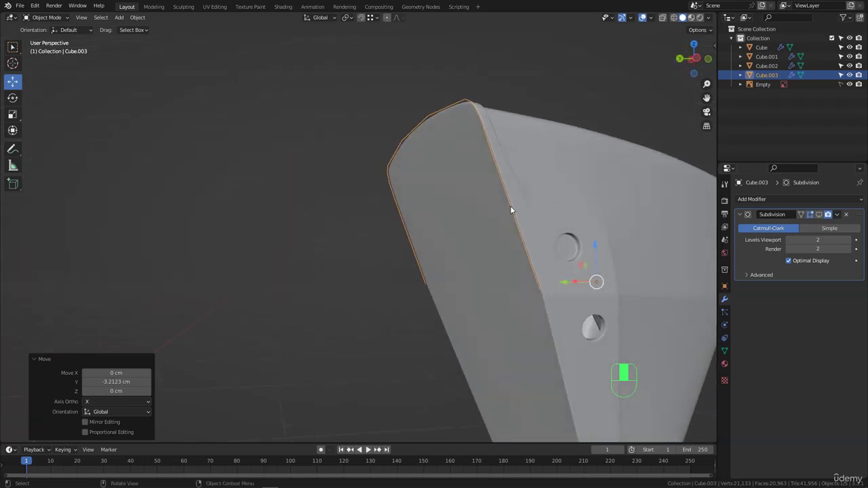
Step: Dissolve the surplus vertices between the upper corner and the lower end on the edge strip's side nearest the nose's round holes
{"action": "key", "text": "Tab"}
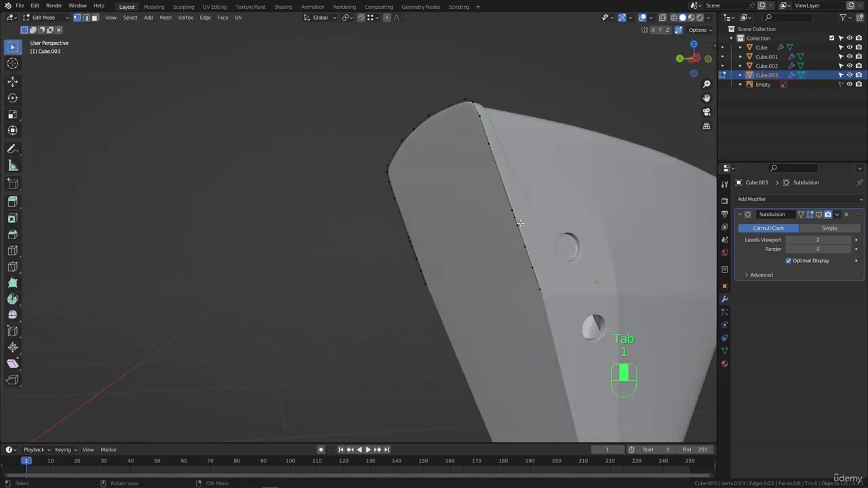
{"action": "mouse_move", "coordinate": [514, 231]}
{"action": "middle_mouse_down"}
{"action": "mouse_move", "coordinate": [572, 221]}
{"action": "mouse_move", "coordinate": [515, 229]}
{"action": "middle_mouse_up"}
{"action": "left_click", "coordinate": [515, 227]}
{"action": "key", "text": "ctrl+x"}
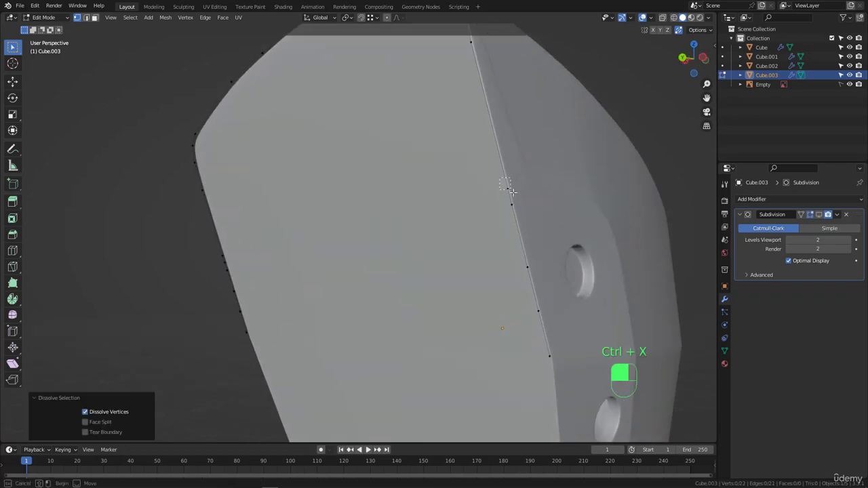
{"action": "left_click", "coordinate": [513, 232]}
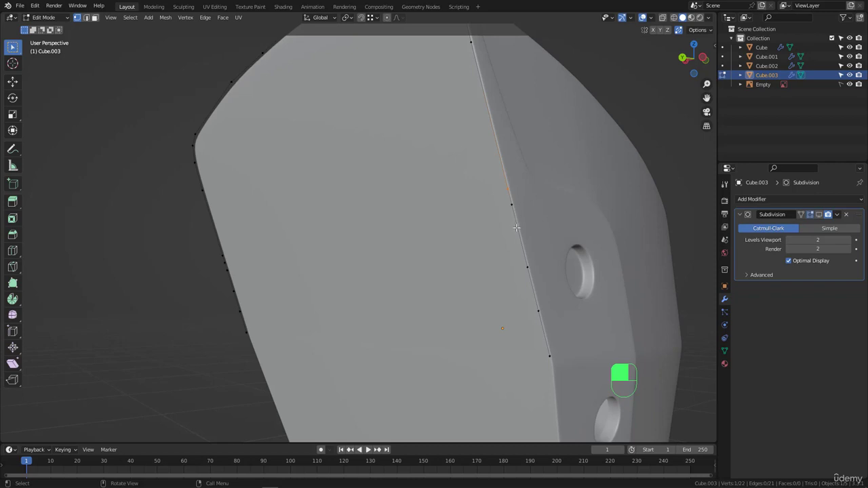
{"action": "middle_click_drag", "start_coordinate": [516, 205], "coordinate": [372, 260]}
{"action": "key", "text": "ctrl+x"}
{"action": "left_click", "coordinate": [522, 278]}
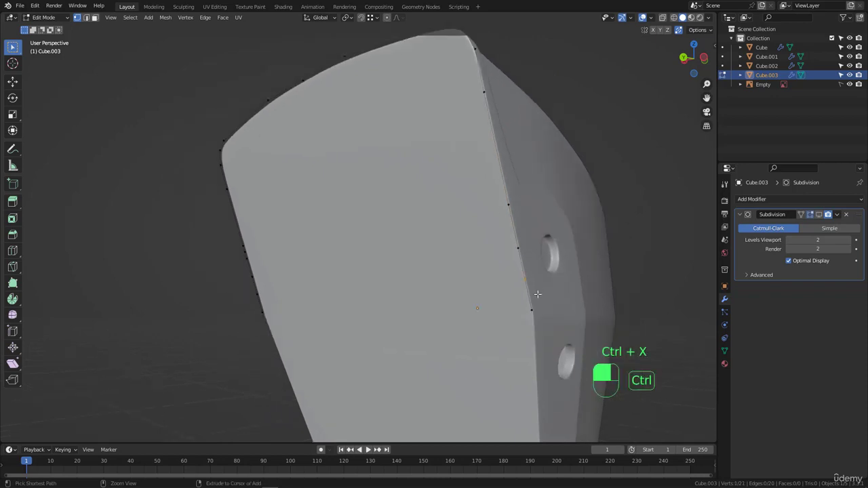
{"action": "key", "text": "ctrl+x"}
{"action": "left_click", "coordinate": [535, 292]}
{"action": "key", "text": "ctrl+x"}
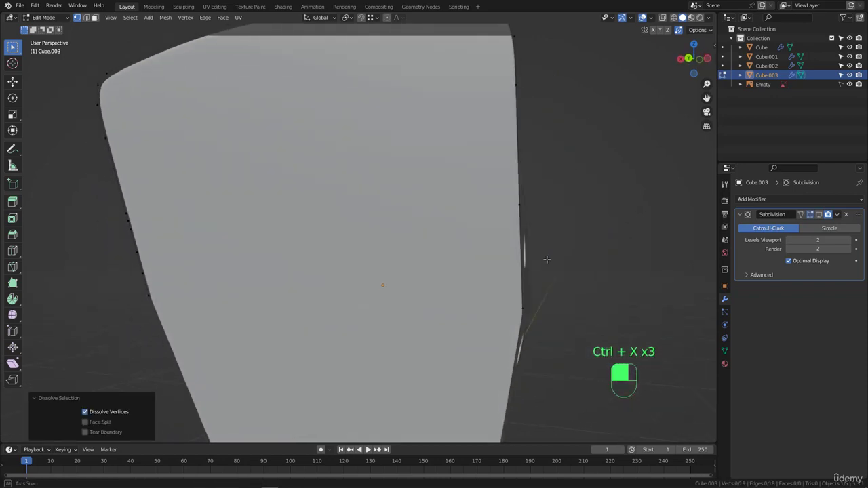
{"action": "left_click", "coordinate": [536, 226]}
{"action": "key", "text": "ctrl+x"}
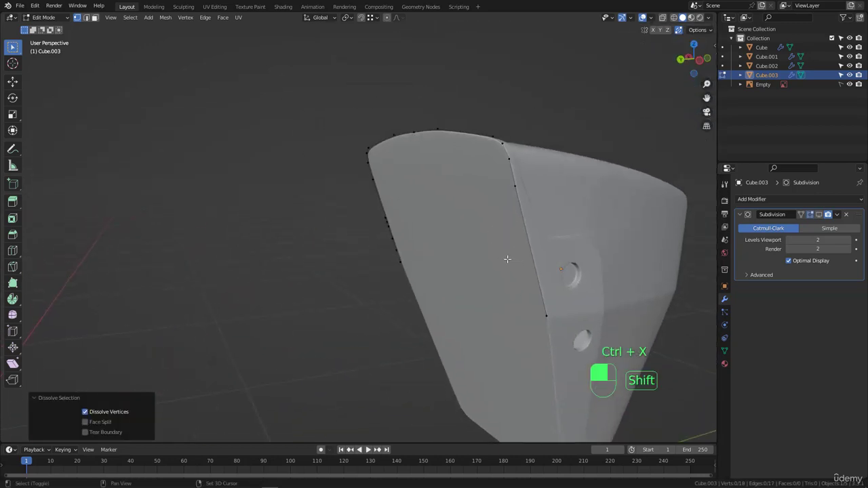
Step: Dissolve the surplus vertices on the opposite side of the edge strip and one extra vertex on its top edge
{"action": "left_click_drag", "start_coordinate": [332, 236], "coordinate": [359, 271]}
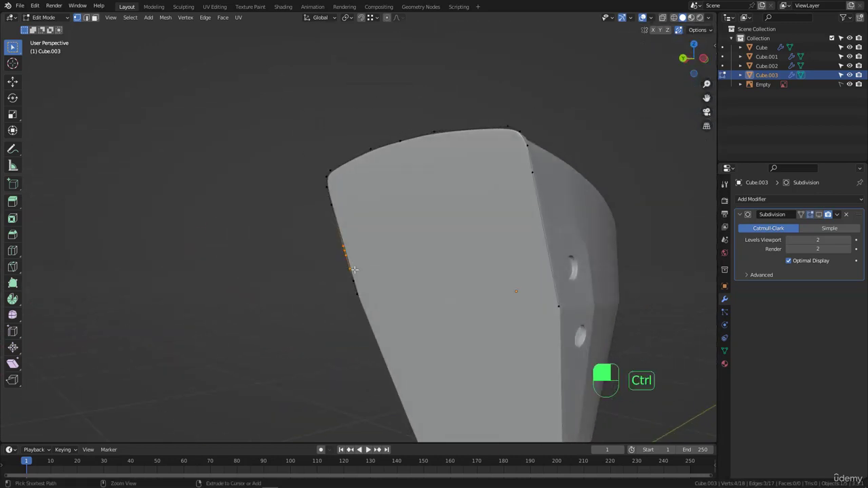
{"action": "key", "text": "ctrl+x"}
{"action": "middle_click_drag", "start_coordinate": [373, 263], "coordinate": [244, 289]}
{"action": "left_click_drag", "start_coordinate": [240, 284], "coordinate": [262, 298]}
{"action": "key", "text": "ctrl+x"}
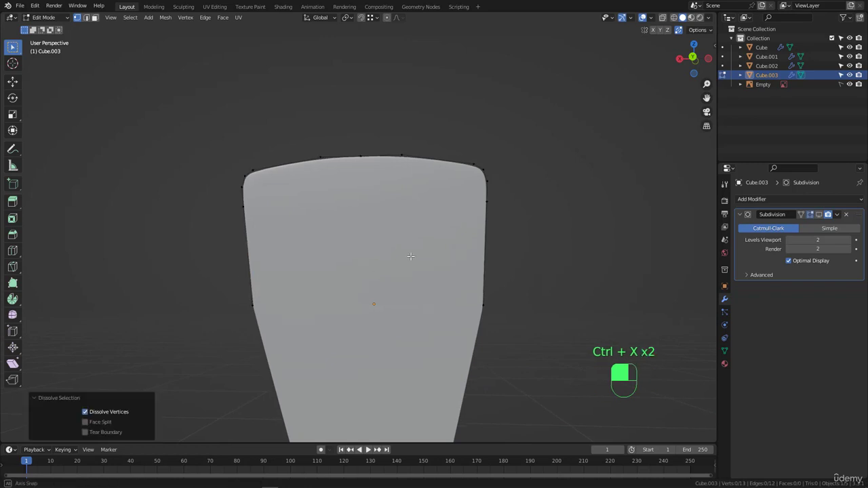
{"action": "middle_click_drag", "start_coordinate": [261, 299], "coordinate": [341, 139]}
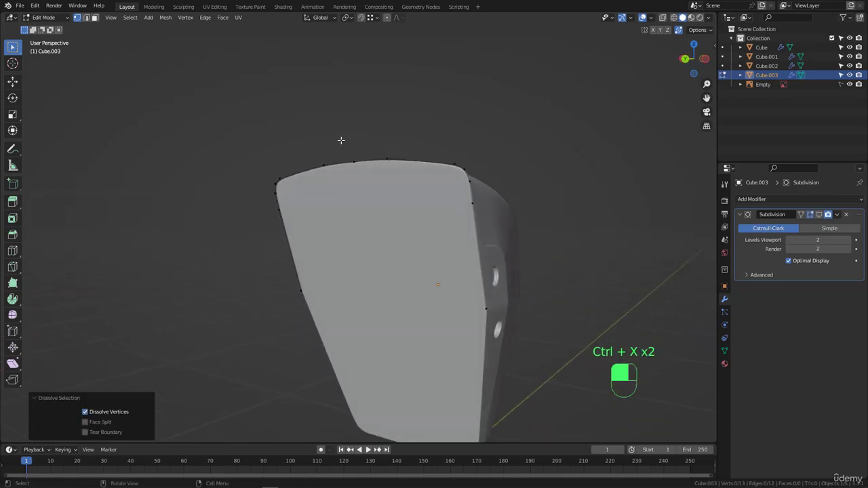
{"action": "left_click_drag", "start_coordinate": [341, 139], "coordinate": [374, 193]}
{"action": "key", "text": "ctrl+x"}
{"action": "middle_click_drag", "start_coordinate": [374, 193], "coordinate": [404, 227]}
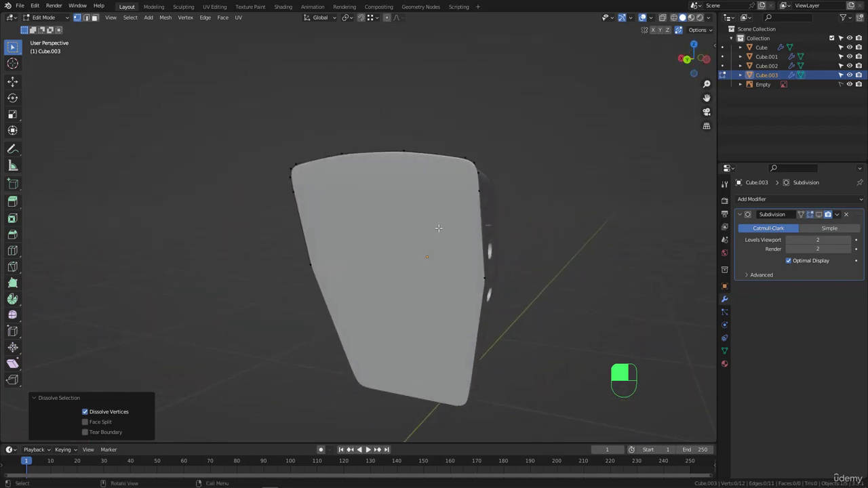
Step: Extrude the whole edge strip about 40 cm along the Y axis over the body in the side reference
{"action": "key", "text": "a"}
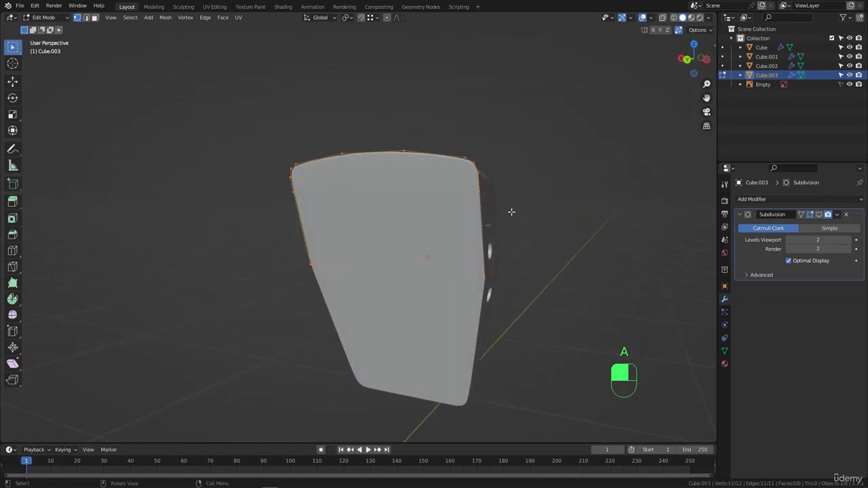
{"action": "middle_click_drag", "start_coordinate": [511, 210], "coordinate": [512, 236]}
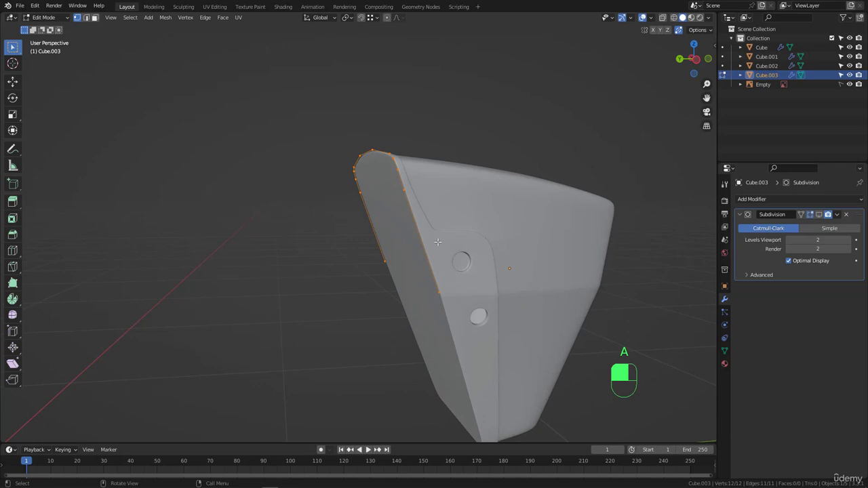
{"action": "scroll", "coordinate": [437, 242], "scroll_direction": "down", "scroll_amount": 2}
{"action": "key", "text": "ctrl+KP_3"}
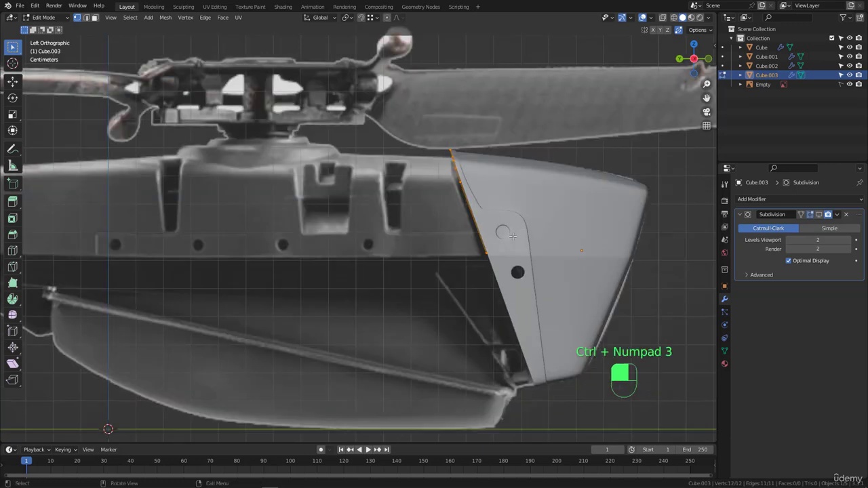
{"action": "scroll", "coordinate": [512, 236], "scroll_direction": "up", "scroll_amount": 2}
{"action": "middle_click_drag", "start_coordinate": [513, 235], "coordinate": [575, 208], "text": "shift"}
{"action": "key", "text": "e"}
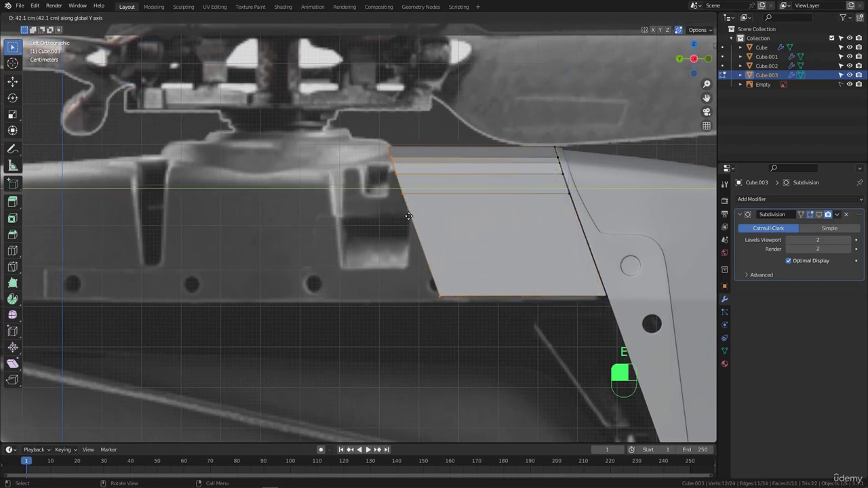
{"action": "left_click", "coordinate": [416, 216]}
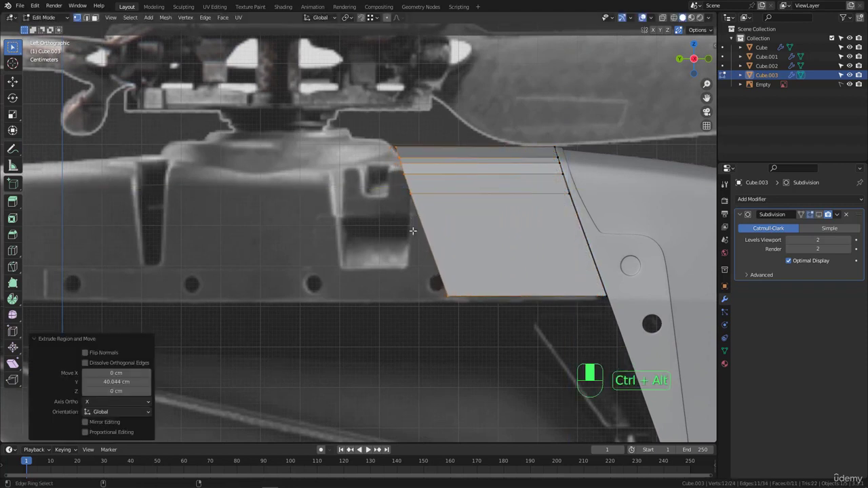
{"action": "key", "text": "ctrl+alt+g"}
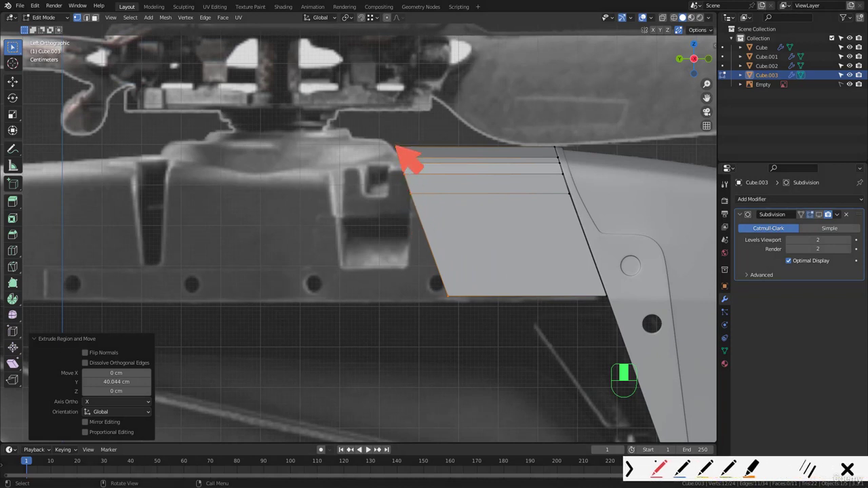
{"action": "left_click_drag", "start_coordinate": [396, 148], "coordinate": [448, 288]}
{"action": "left_click_drag", "start_coordinate": [396, 127], "coordinate": [401, 298]}
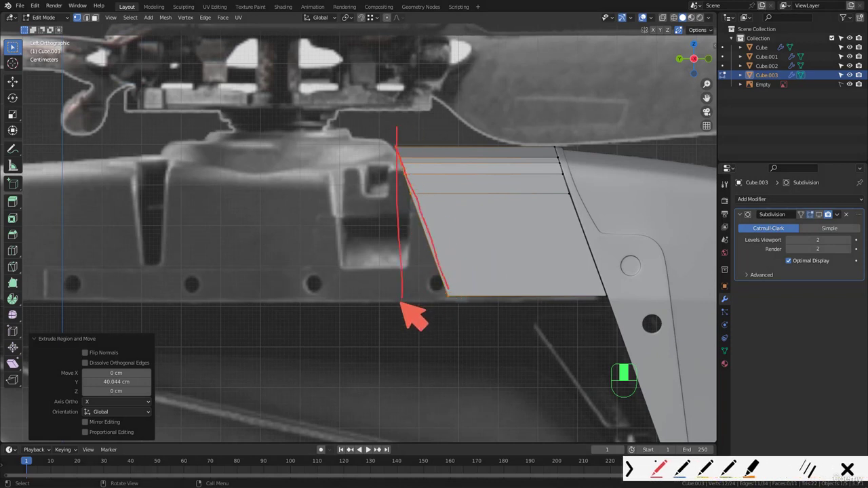
{"action": "key", "text": "Escape"}
{"action": "key", "text": "ctrl+alt+g"}
{"action": "left_click_drag", "start_coordinate": [394, 138], "coordinate": [400, 346]}
{"action": "key", "text": "Escape"}
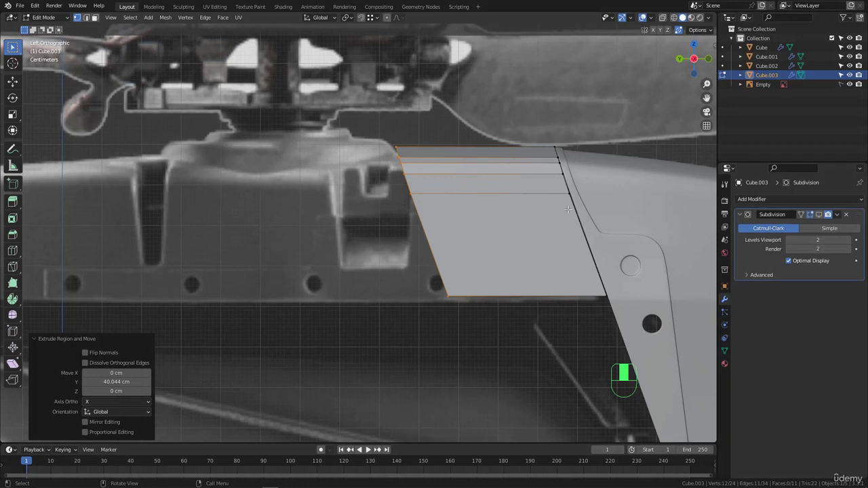
{"action": "key", "text": "ctrl+alt+g"}
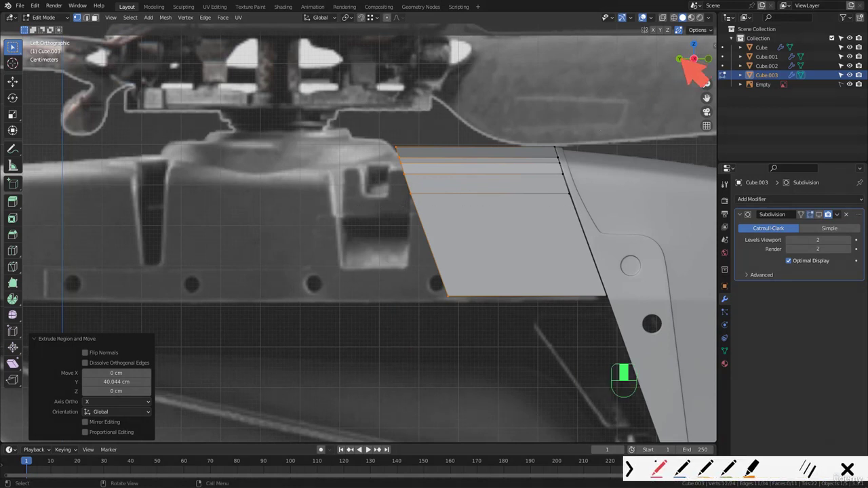
{"action": "key", "text": "Escape"}
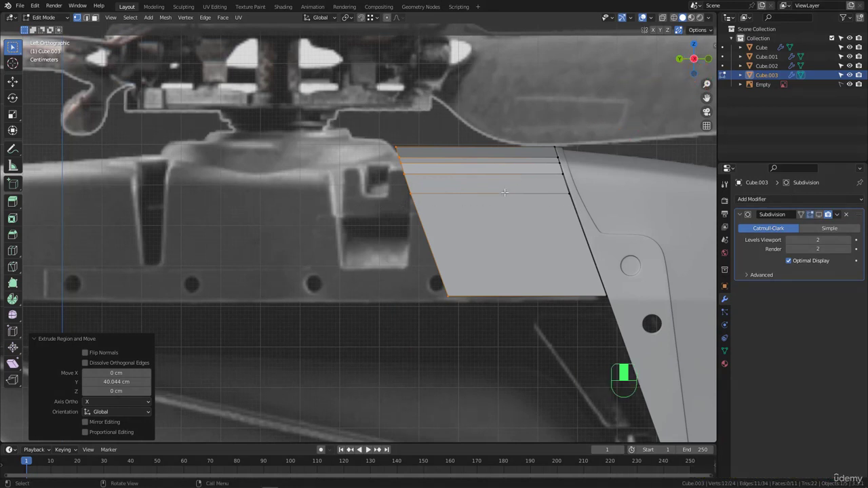
Step: Flatten the extruded end of the body strip by scaling it to 0 along the Y axis
{"action": "key", "text": "s"}
{"action": "type", "text": "y"}
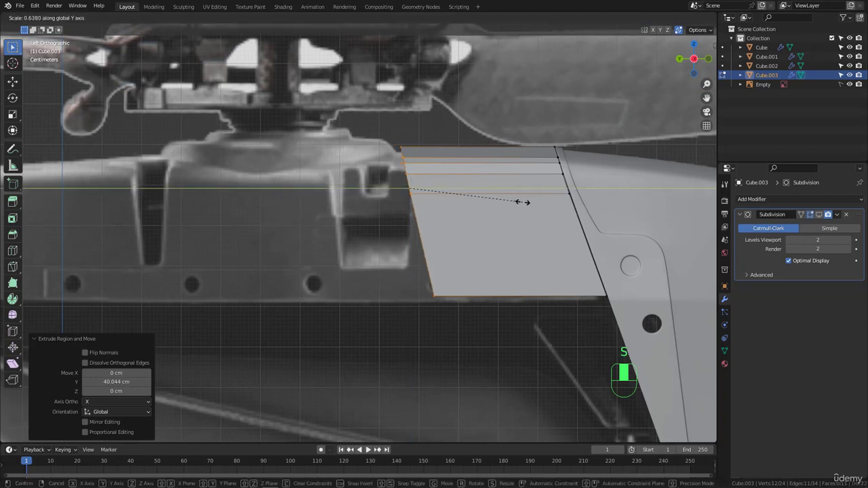
{"action": "type", "text": "0"}
{"action": "key", "text": "Return"}
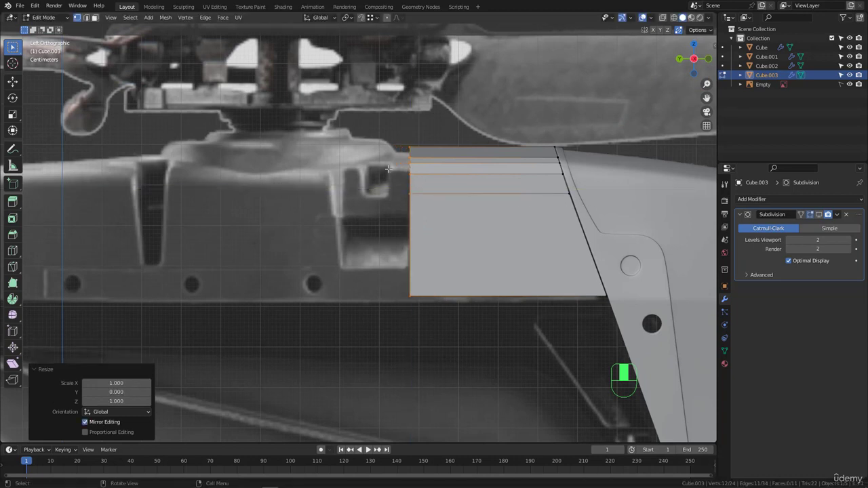
Step: Move the flattened end edge about 145.88 cm along Y to the body's rear seam in the reference and switch to wireframe display
{"action": "scroll", "coordinate": [428, 182], "scroll_direction": "down", "scroll_amount": 3}
{"action": "key", "text": "g"}
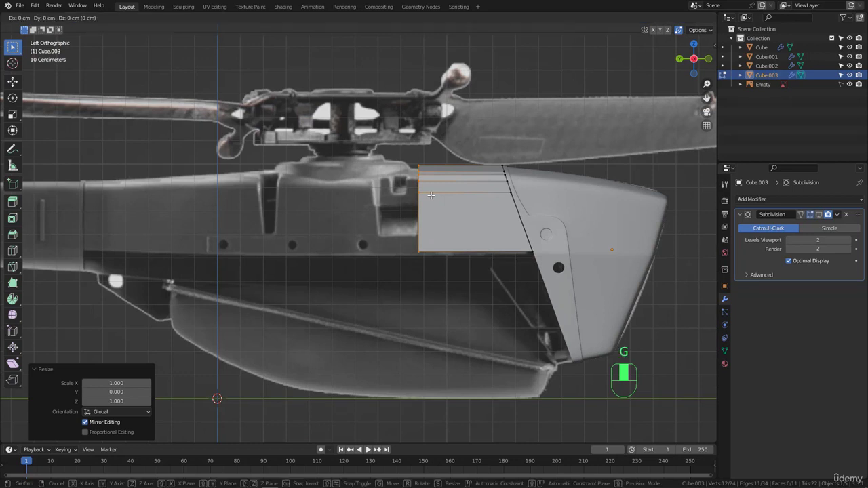
{"action": "key", "text": "y"}
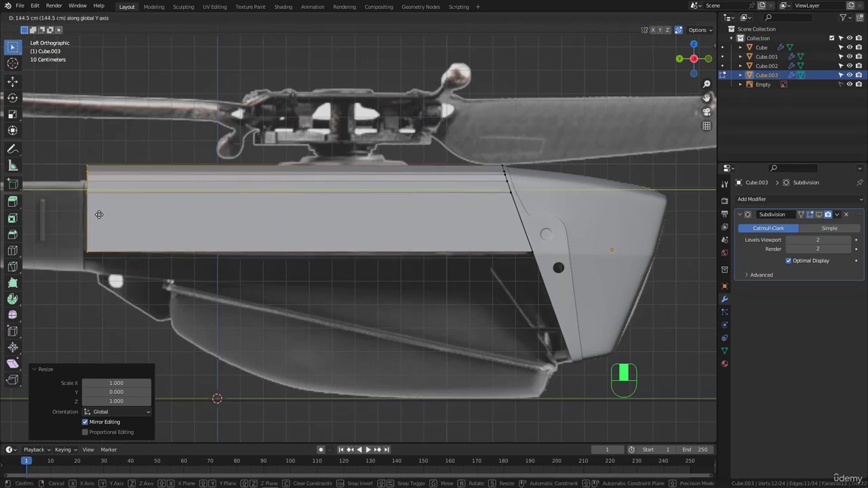
{"action": "left_click", "coordinate": [96, 214]}
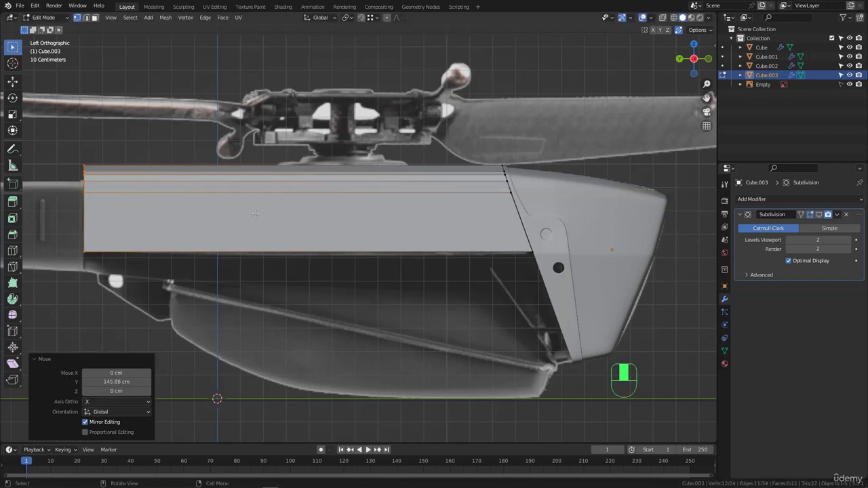
{"action": "key", "text": "shift+z"}
{"action": "scroll", "coordinate": [427, 207], "scroll_direction": "down", "scroll_amount": 3}
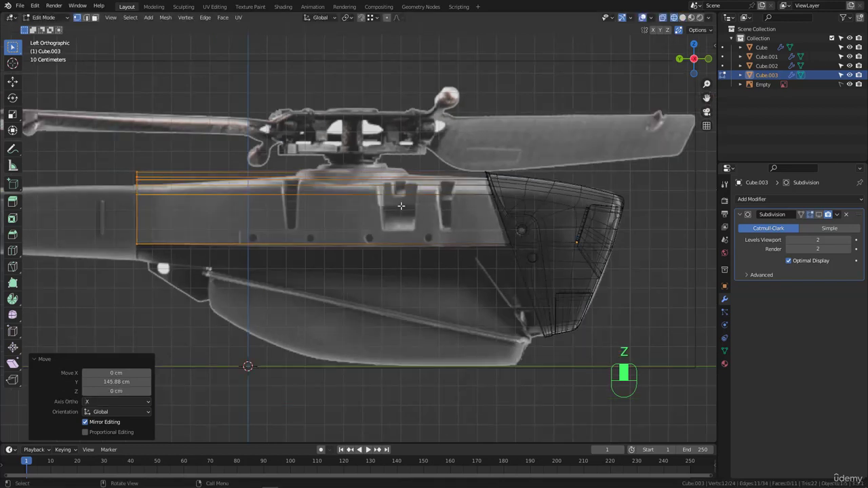
{"action": "scroll", "coordinate": [214, 213], "scroll_direction": "up", "scroll_amount": 2}
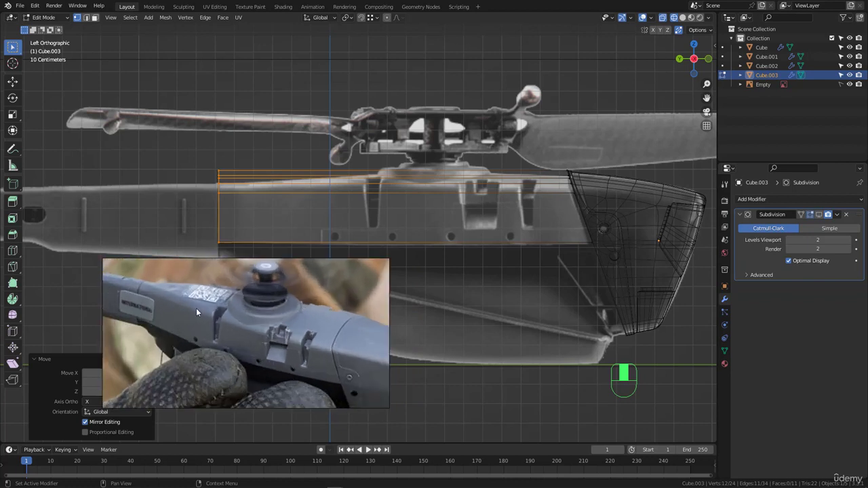
{"action": "key", "text": "ctrl+alt+g"}
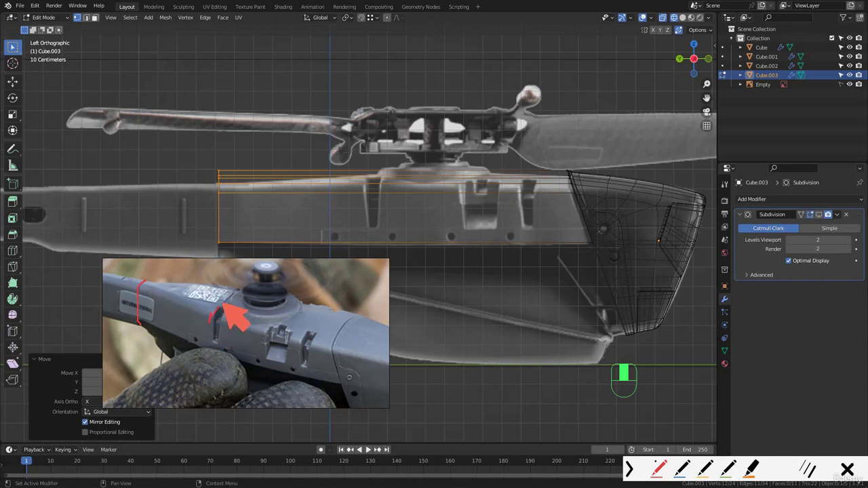
{"action": "mouse_move", "coordinate": [235, 290]}
{"action": "left_mouse_down"}
{"action": "mouse_move", "coordinate": [208, 341]}
{"action": "mouse_move", "coordinate": [217, 309]}
{"action": "mouse_move", "coordinate": [234, 292]}
{"action": "left_mouse_up"}
{"action": "left_click_drag", "start_coordinate": [237, 344], "coordinate": [235, 324]}
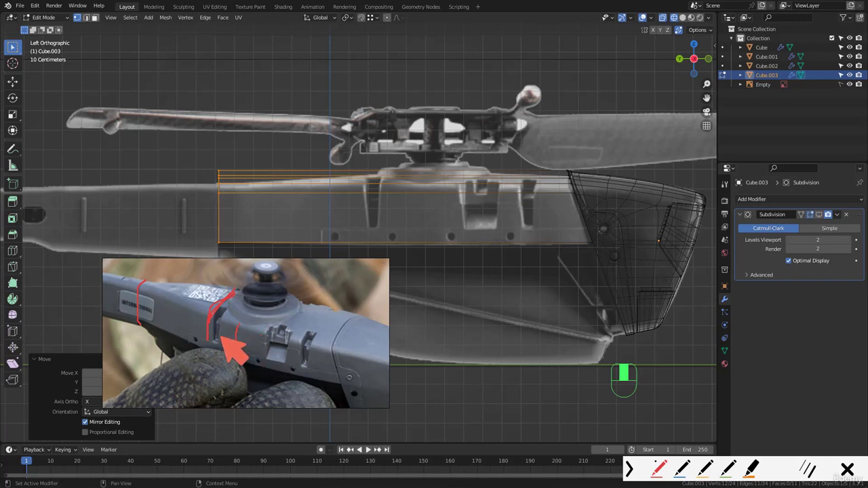
{"action": "left_click_drag", "start_coordinate": [363, 176], "coordinate": [365, 229]}
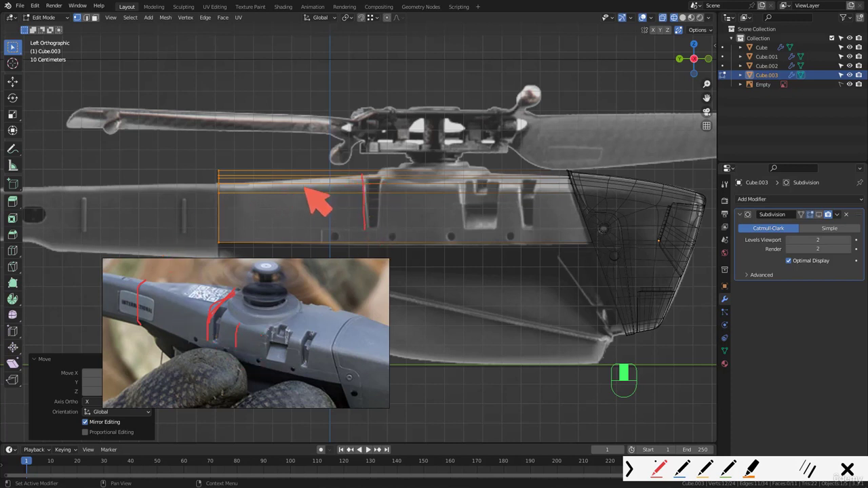
{"action": "key", "text": "Escape"}
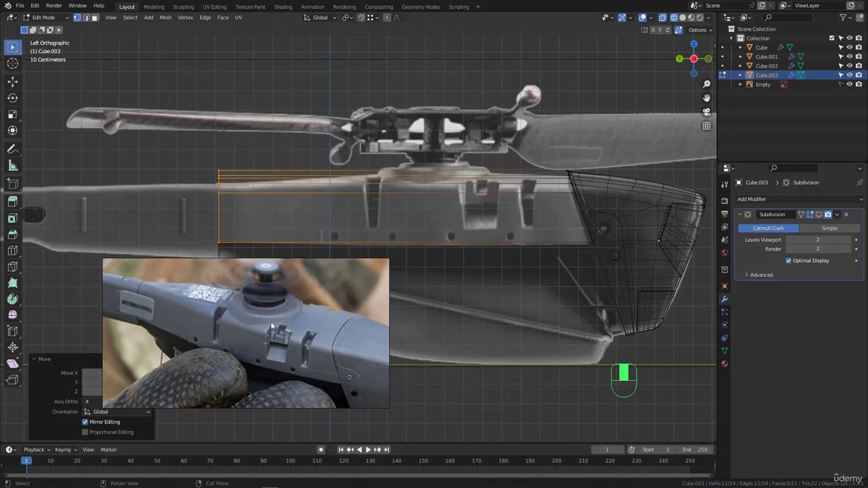
Step: Move the floating reference photo aside and add an edge loop across the body strip, slid about -0.205 to beside the rearmost tall slot
{"action": "left_click_drag", "start_coordinate": [273, 301], "coordinate": [198, 319]}
{"action": "scroll", "coordinate": [371, 208], "scroll_direction": "down", "scroll_amount": 7}
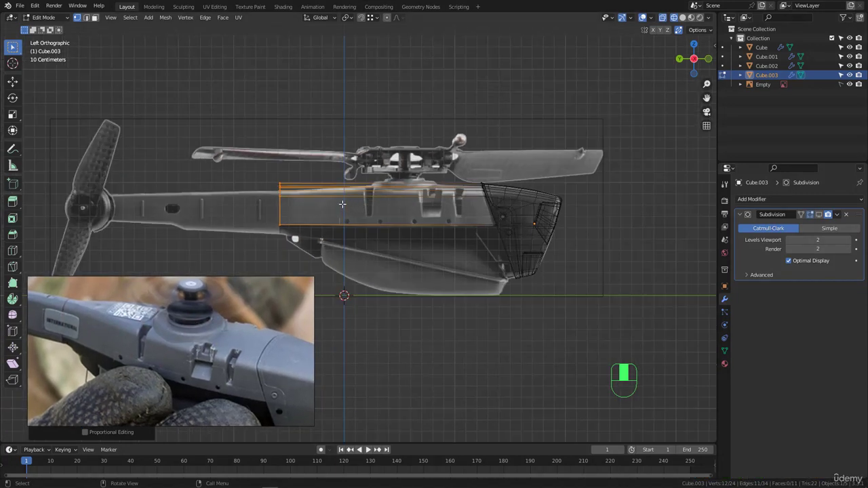
{"action": "middle_click_drag", "start_coordinate": [372, 208], "coordinate": [401, 203], "text": "shift"}
{"action": "scroll", "coordinate": [401, 203], "scroll_direction": "up", "scroll_amount": 8}
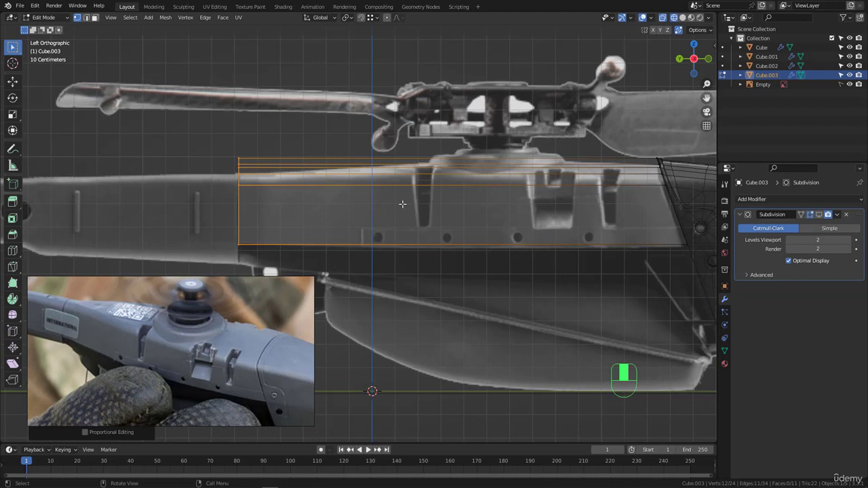
{"action": "key", "text": "ctrl+r"}
{"action": "left_click_drag", "start_coordinate": [400, 204], "coordinate": [366, 207]}
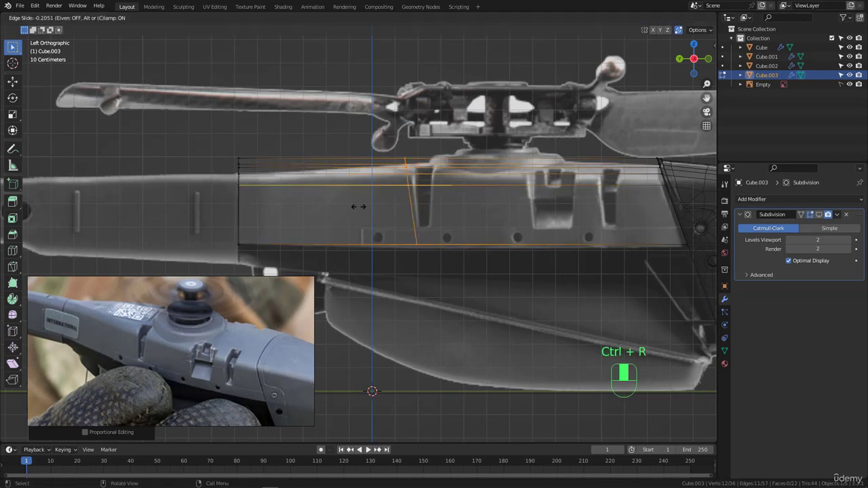
{"action": "left_click", "coordinate": [358, 206]}
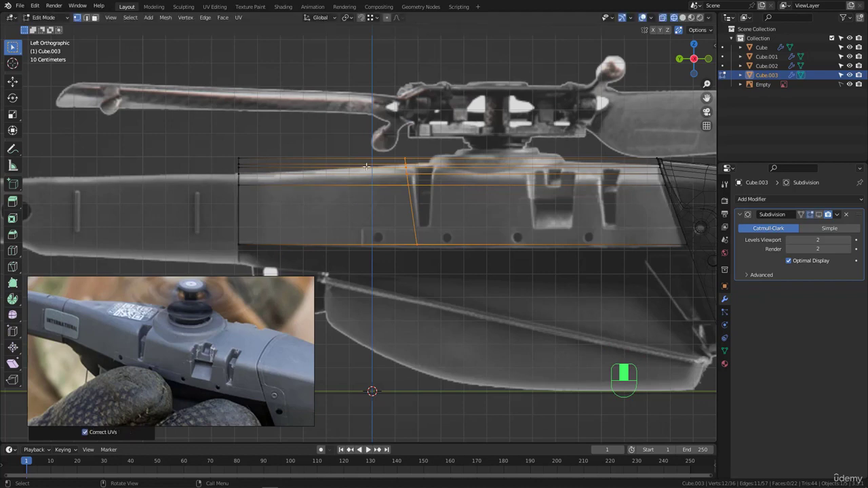
{"action": "scroll", "coordinate": [358, 207], "scroll_direction": "down", "scroll_amount": 5}
{"action": "scroll", "coordinate": [384, 169], "scroll_direction": "up", "scroll_amount": 5}
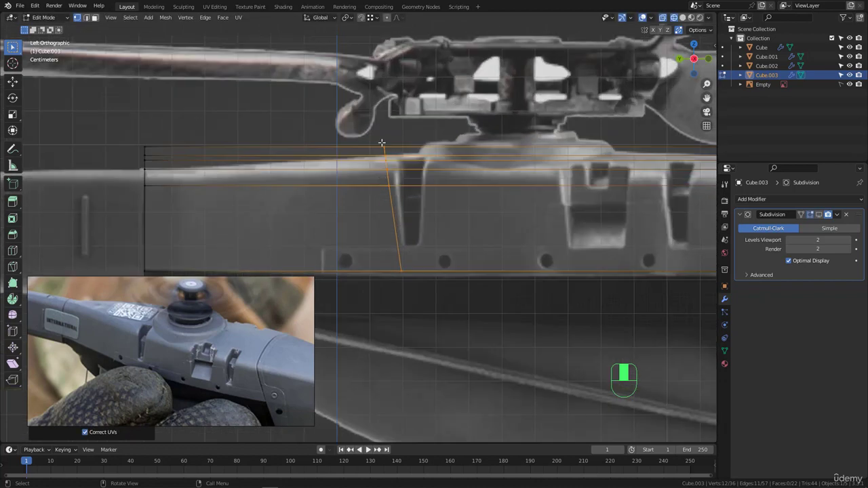
{"action": "key", "text": "ctrl+alt+g"}
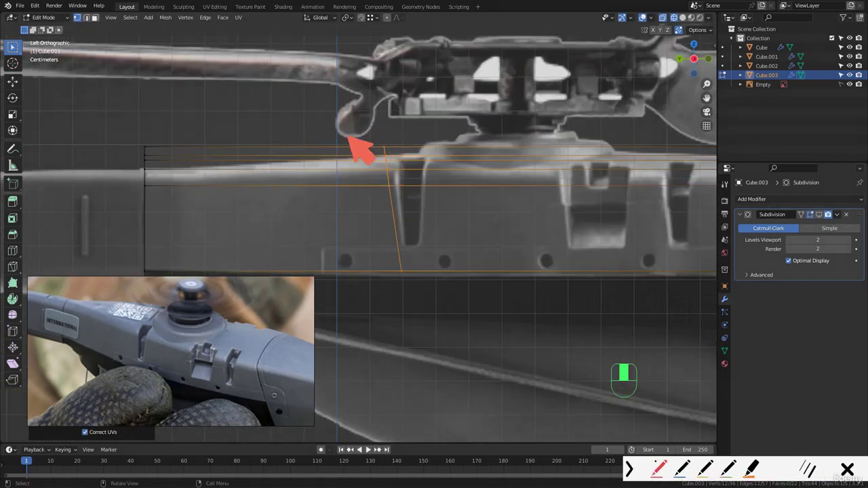
{"action": "left_click_drag", "start_coordinate": [292, 104], "coordinate": [358, 205]}
{"action": "left_click_drag", "start_coordinate": [371, 236], "coordinate": [375, 255]}
{"action": "left_click_drag", "start_coordinate": [418, 71], "coordinate": [431, 292]}
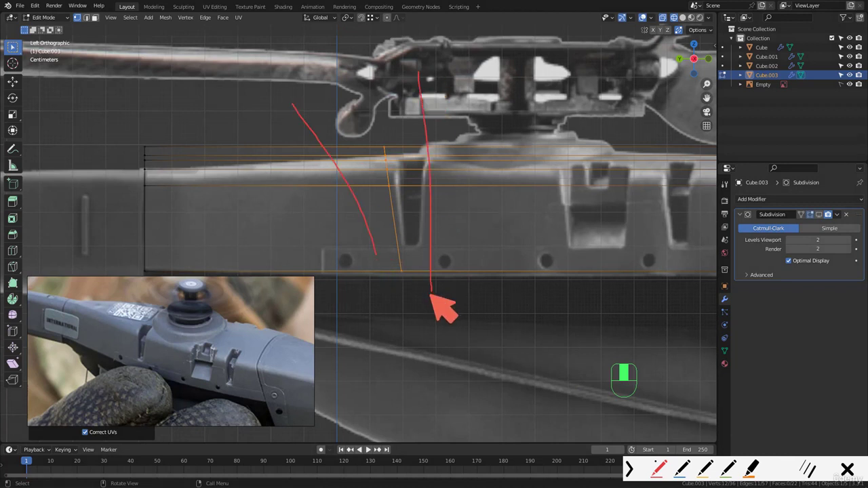
{"action": "key", "text": "Escape"}
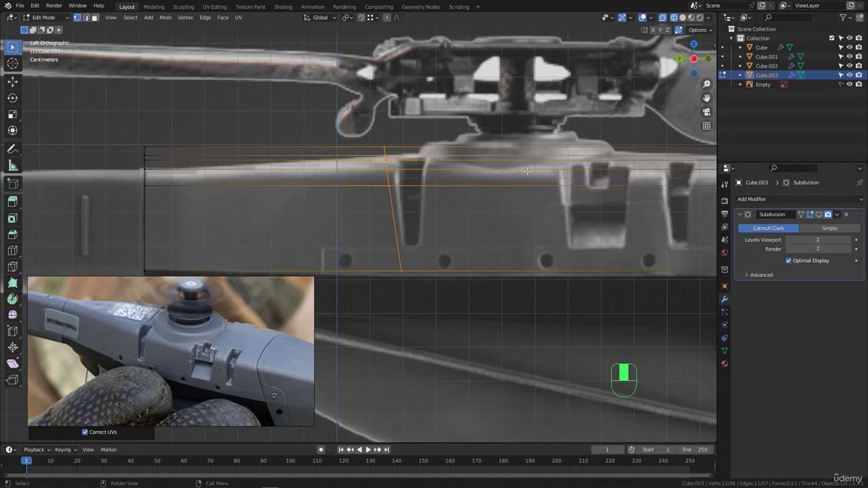
{"action": "key", "text": "r"}
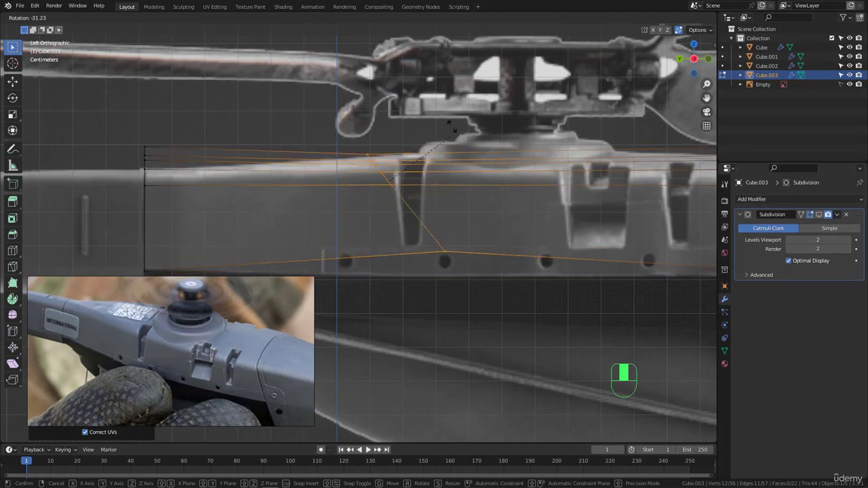
{"action": "left_click", "coordinate": [441, 173]}
{"action": "scroll", "coordinate": [439, 175], "scroll_direction": "down", "scroll_amount": 3}
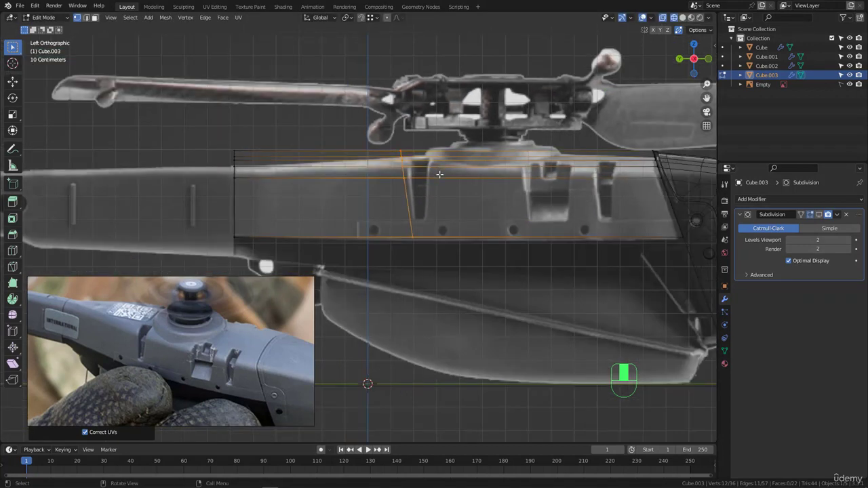
Step: Shear the new edge loop by about -0.121 to bring it near vertical and shift it about -1.26 cm along Y toward the slot's edge
{"action": "scroll", "coordinate": [439, 175], "scroll_direction": "up", "scroll_amount": 2}
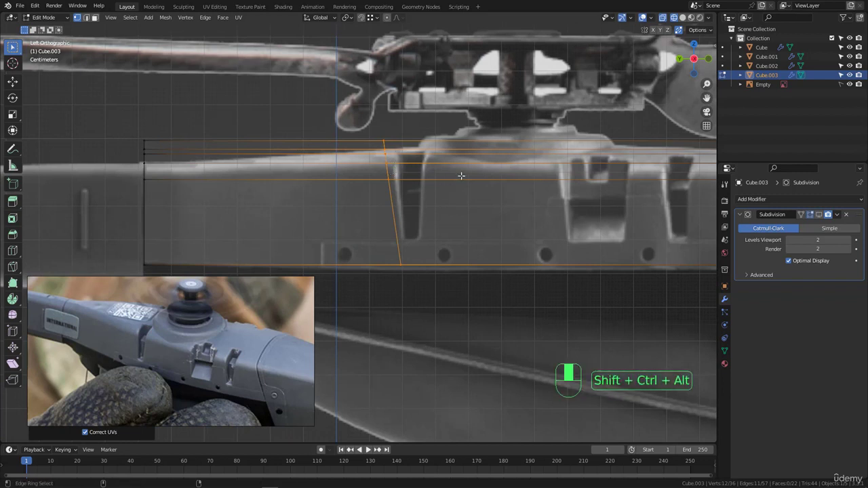
{"action": "key", "text": "shift+ctrl+alt+s"}
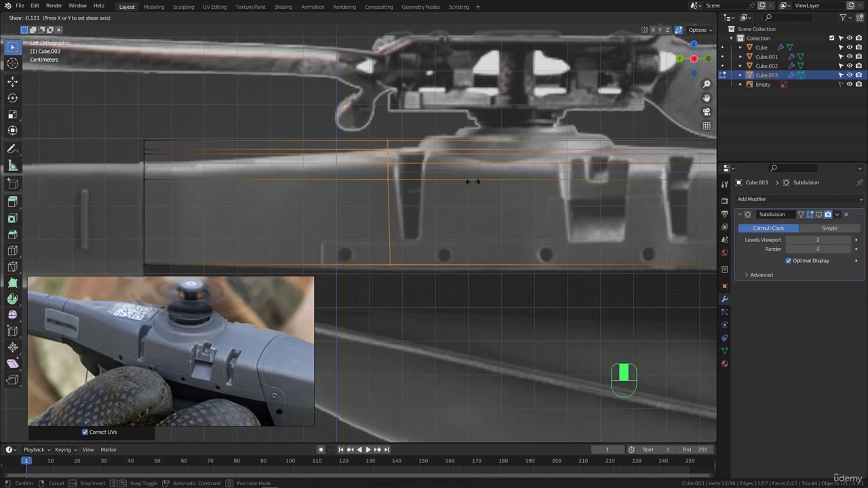
{"action": "left_click", "coordinate": [473, 182]}
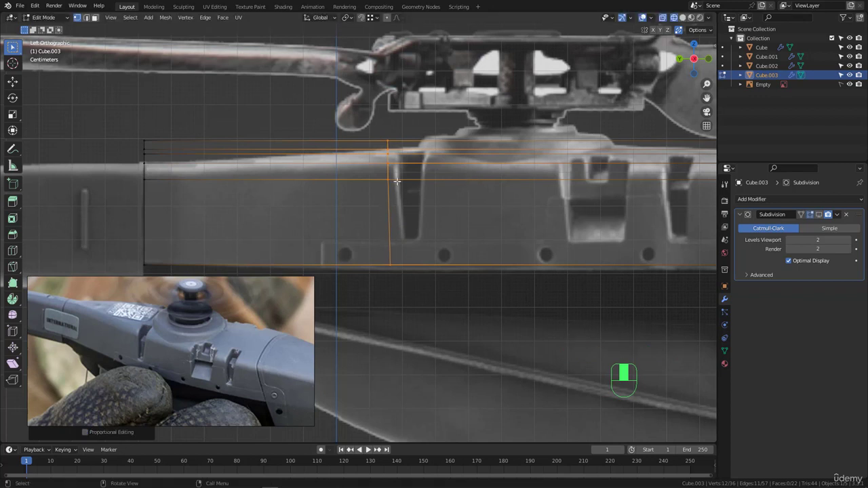
{"action": "scroll", "coordinate": [397, 181], "scroll_direction": "up", "scroll_amount": 1}
{"action": "key", "text": "g"}
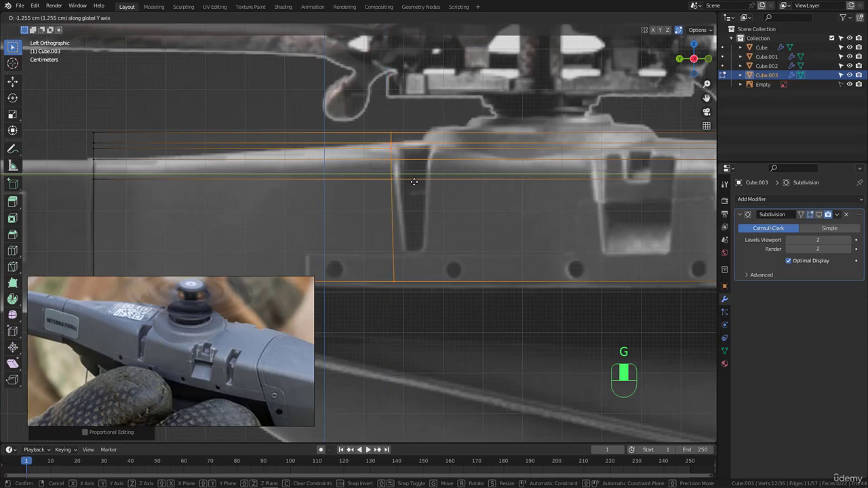
{"action": "left_click", "coordinate": [415, 181]}
{"action": "scroll", "coordinate": [414, 181], "scroll_direction": "down", "scroll_amount": 2}
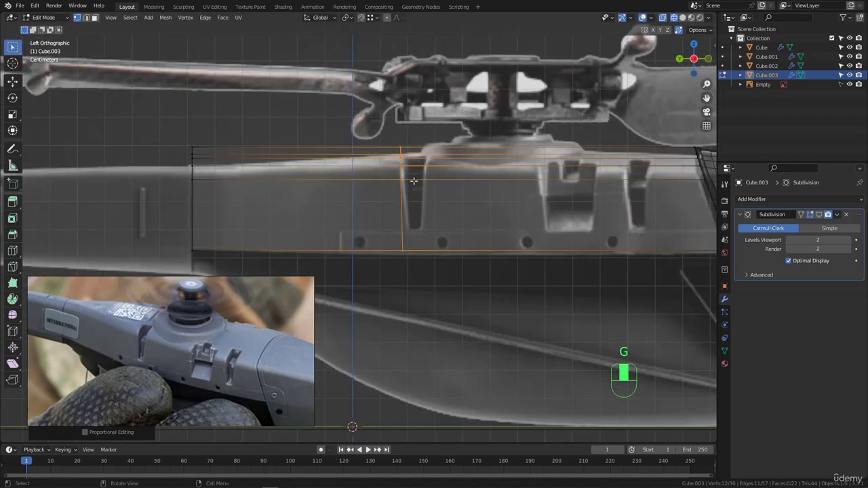
{"action": "scroll", "coordinate": [323, 177], "scroll_direction": "down", "scroll_amount": 4}
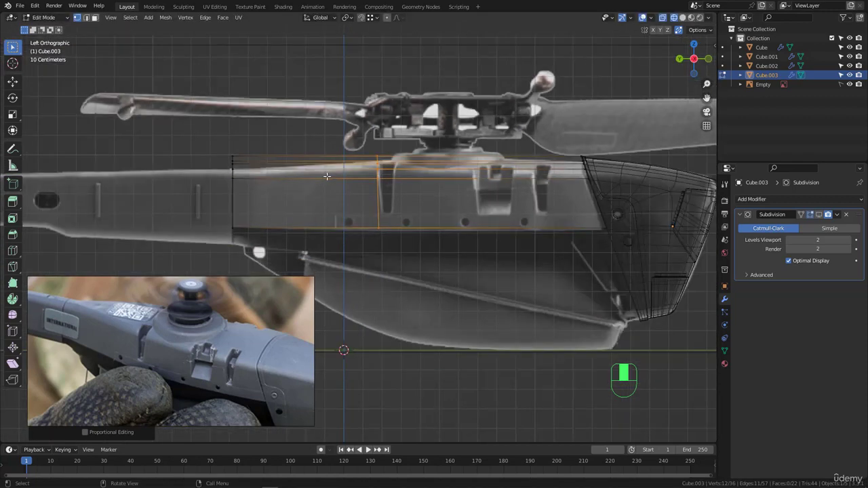
Step: Lower the upper vertices at the body strip's rear end about 6.5 cm along Z to match the sloping top in the reference
{"action": "scroll", "coordinate": [296, 195], "scroll_direction": "up", "scroll_amount": 6}
{"action": "key", "text": "b"}
{"action": "left_click_drag", "start_coordinate": [267, 145], "coordinate": [301, 212]}
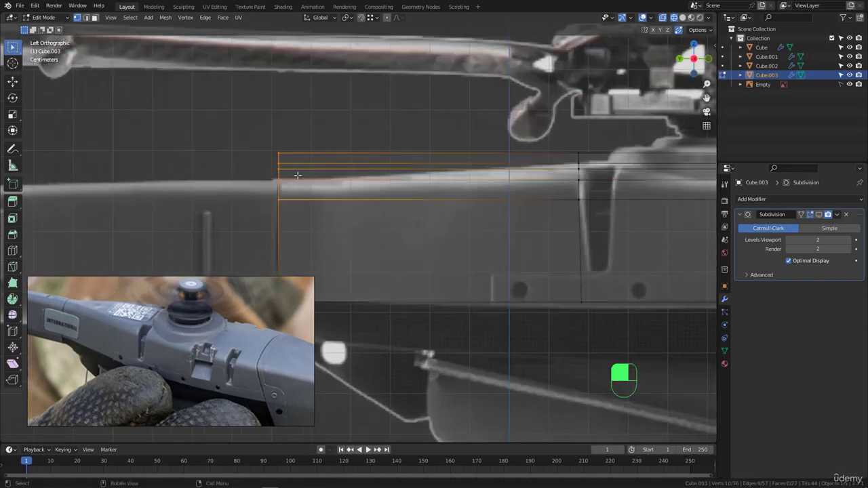
{"action": "scroll", "coordinate": [281, 164], "scroll_direction": "down", "scroll_amount": 2}
{"action": "scroll", "coordinate": [279, 177], "scroll_direction": "up", "scroll_amount": 2}
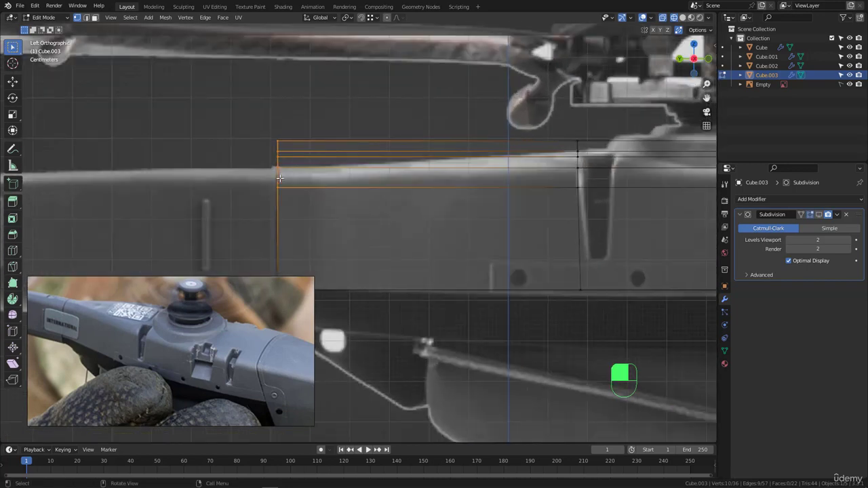
{"action": "key", "text": "g"}
{"action": "key", "text": "z"}
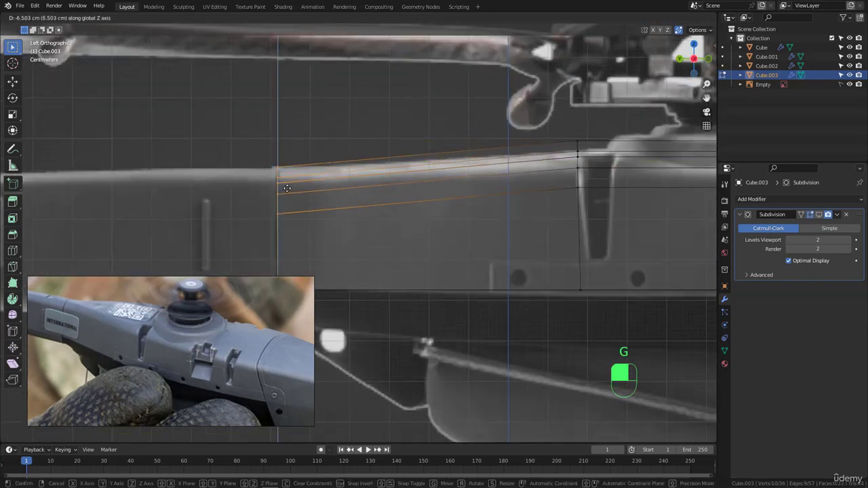
{"action": "left_click", "coordinate": [288, 188]}
Step: Add two evenly spaced edge loops across the body strip between its rear end and the rearmost tall slot
{"action": "scroll", "coordinate": [331, 120], "scroll_direction": "down", "scroll_amount": 3}
{"action": "scroll", "coordinate": [381, 162], "scroll_direction": "up", "scroll_amount": 1}
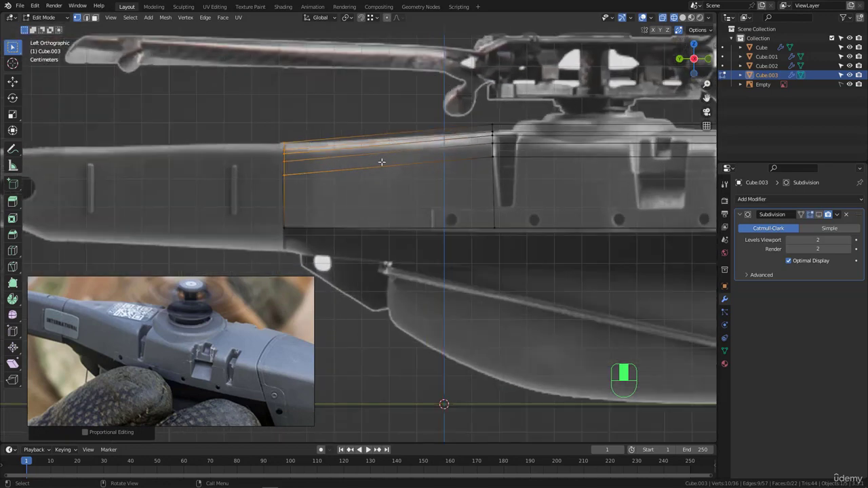
{"action": "key", "text": "ctrl+r"}
{"action": "scroll", "coordinate": [380, 160], "scroll_direction": "up", "scroll_amount": 1}
{"action": "left_click", "coordinate": [380, 160]}
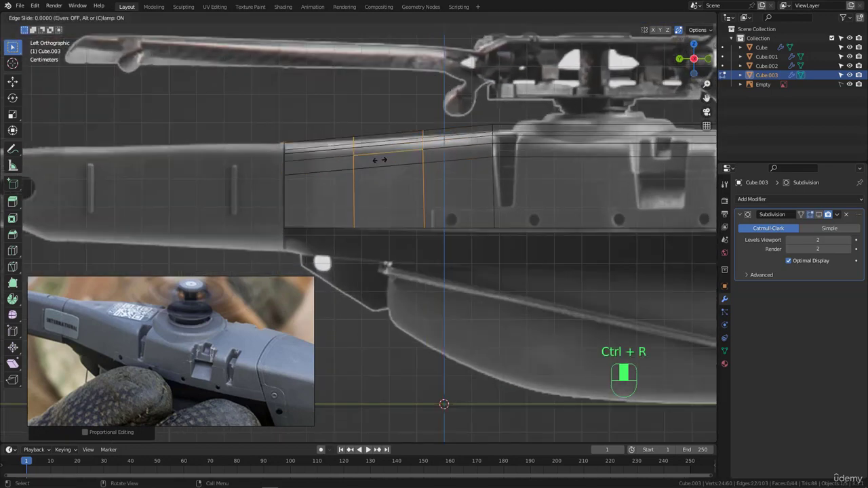
{"action": "right_click", "coordinate": [363, 115]}
Step: Shift the upper vertices of the two new edge loops slightly along Z to follow the sloping top in the reference
{"action": "left_click_drag", "start_coordinate": [333, 100], "coordinate": [434, 181]}
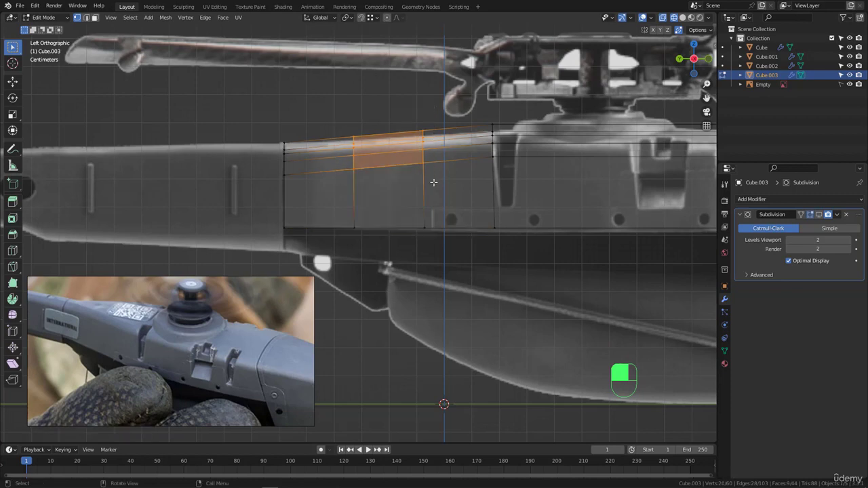
{"action": "scroll", "coordinate": [434, 166], "scroll_direction": "up", "scroll_amount": 2}
{"action": "key", "text": "g"}
{"action": "key", "text": "z"}
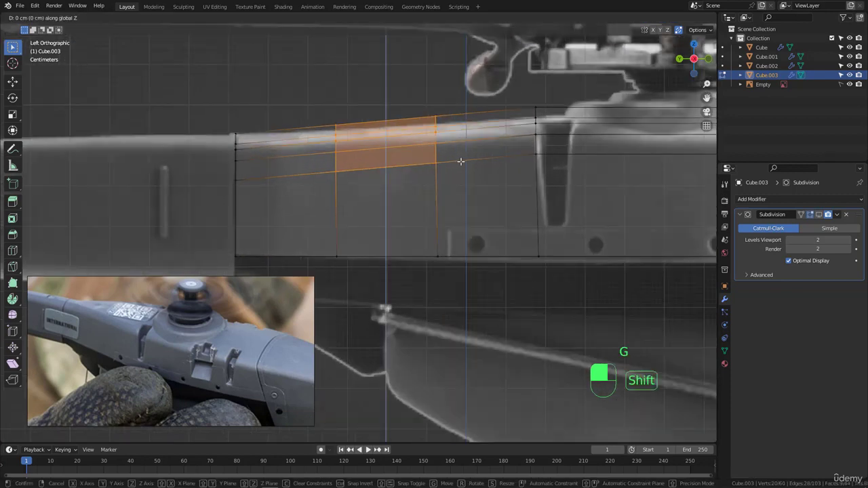
{"action": "left_click", "coordinate": [455, 138]}
{"action": "scroll", "coordinate": [455, 137], "scroll_direction": "down", "scroll_amount": 3}
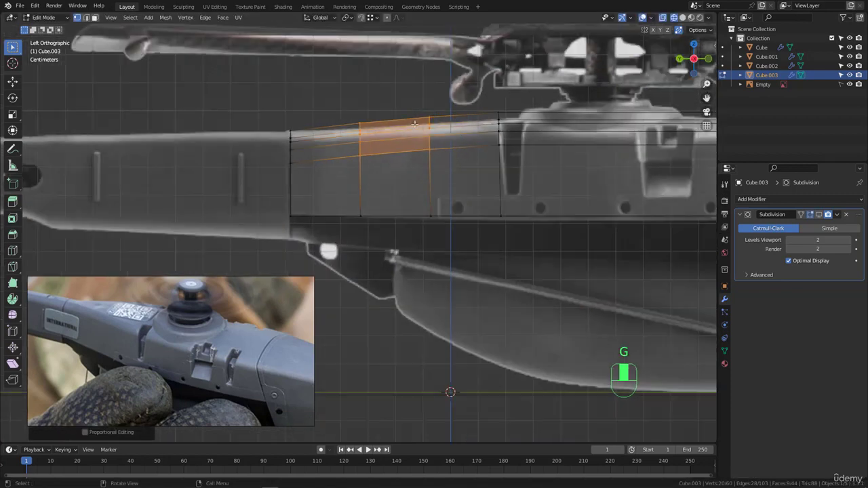
{"action": "key", "text": "ctrl+alt+d"}
{"action": "left_click_drag", "start_coordinate": [482, 115], "coordinate": [327, 143]}
{"action": "key", "text": "Escape"}
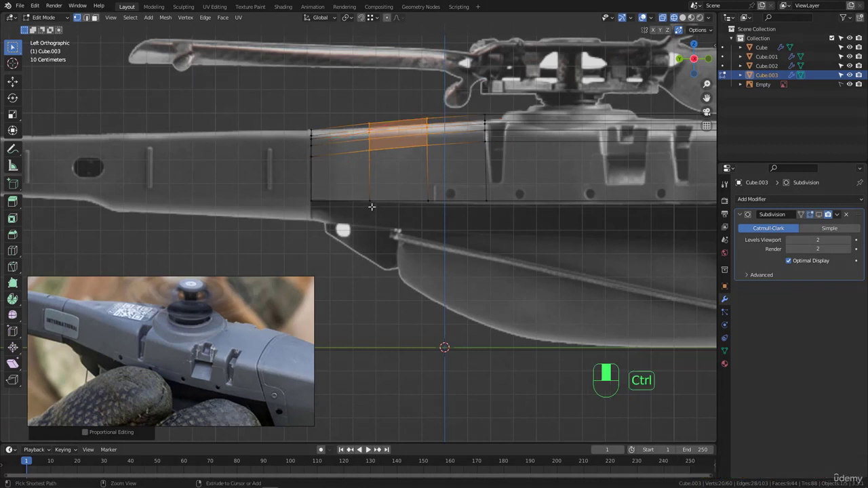
Step: Undo the height adjustment and the two edge loops in the rear section
{"action": "key", "text": "ctrl+z"}
{"action": "key", "text": "ctrl+z"}
{"action": "key", "text": "ctrl+z"}
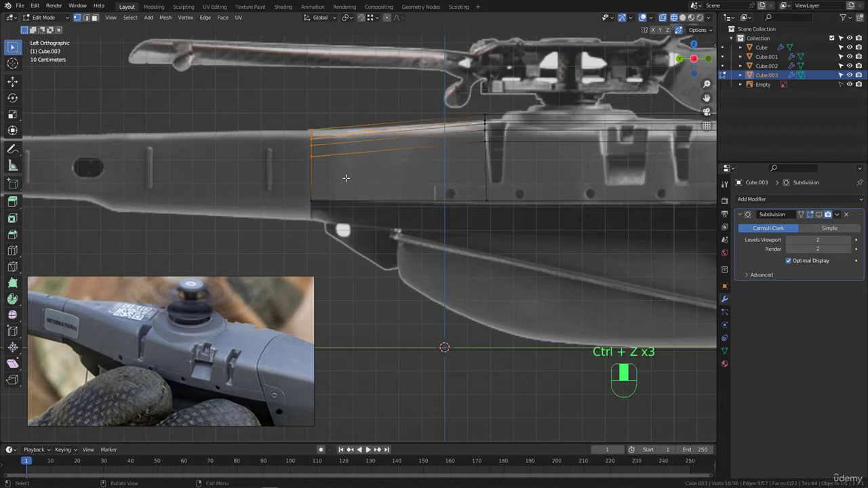
Step: Try to narrow the whole rear end of the body strip by scaling its vertices along X
{"action": "middle_click_drag", "start_coordinate": [316, 171], "coordinate": [423, 149]}
{"action": "mouse_move", "coordinate": [368, 150]}
{"action": "middle_mouse_down"}
{"action": "mouse_move", "coordinate": [378, 157]}
{"action": "mouse_move", "coordinate": [370, 155]}
{"action": "middle_mouse_up"}
{"action": "left_click_drag", "start_coordinate": [358, 196], "coordinate": [405, 144]}
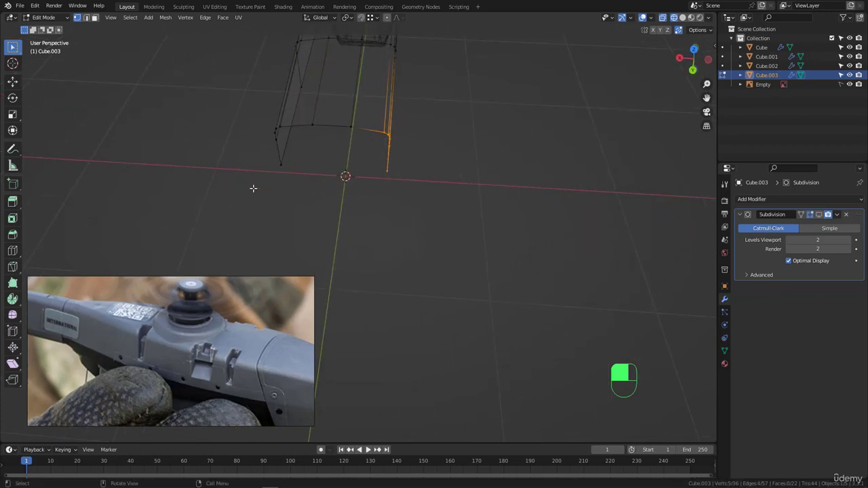
{"action": "left_click_drag", "start_coordinate": [236, 206], "coordinate": [428, 119]}
{"action": "key", "text": "s"}
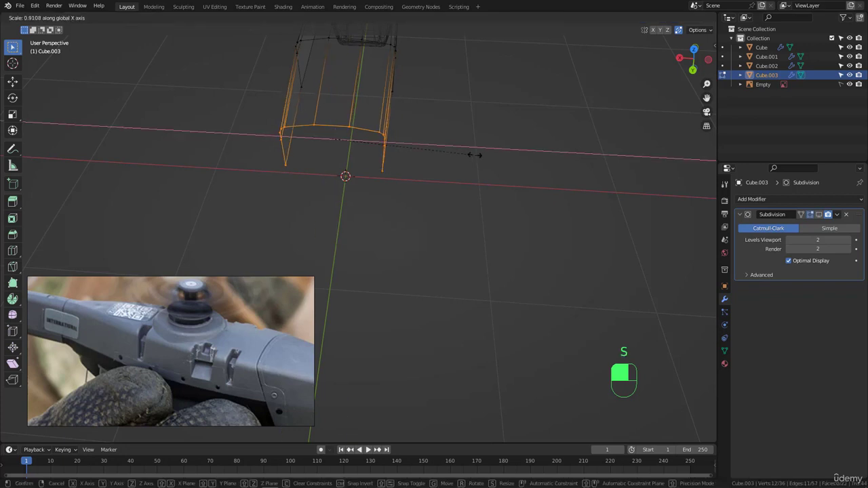
{"action": "left_click", "coordinate": [332, 129]}
{"action": "middle_click_drag", "start_coordinate": [332, 129], "coordinate": [331, 128]}
{"action": "scroll", "coordinate": [331, 128], "scroll_direction": "up", "scroll_amount": 4}
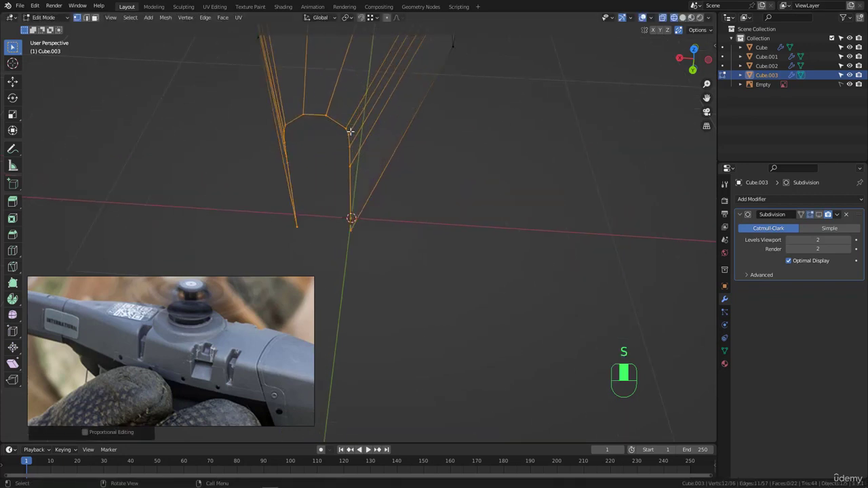
Step: Undo the X scaling of the body strip's rear end
{"action": "key", "text": "ctrl+alt"}
{"action": "mouse_move", "coordinate": [331, 117]}
{"action": "left_mouse_down"}
{"action": "mouse_move", "coordinate": [356, 162]}
{"action": "mouse_move", "coordinate": [334, 130]}
{"action": "left_mouse_up"}
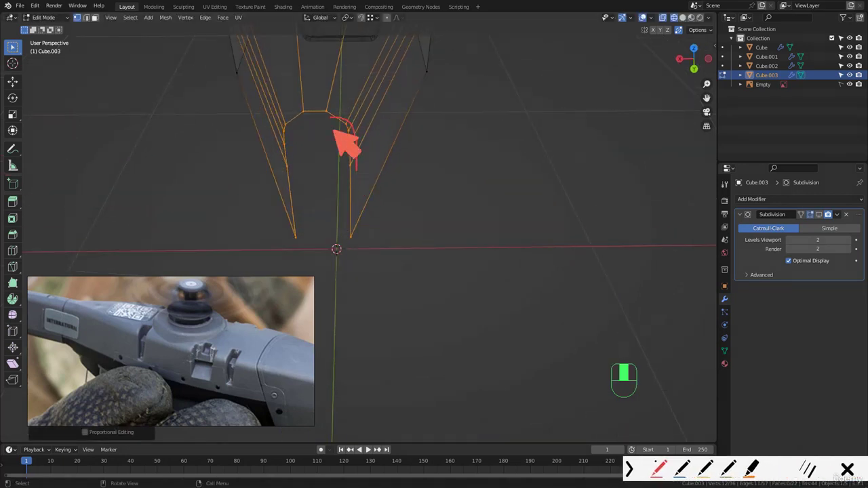
{"action": "key", "text": "ctrl+alt"}
{"action": "scroll", "coordinate": [339, 139], "scroll_direction": "down", "scroll_amount": 2}
{"action": "key", "text": "ctrl+z"}
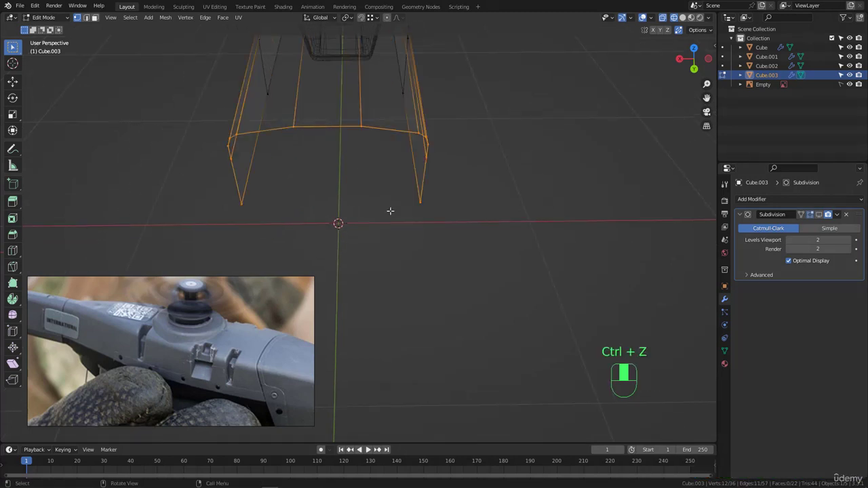
Step: Move the side vertices at the rear end inward along X, one side at a time, keeping the corner profile's shape
{"action": "mouse_move", "coordinate": [387, 226]}
{"action": "left_mouse_down"}
{"action": "mouse_move", "coordinate": [444, 127]}
{"action": "mouse_move", "coordinate": [448, 134]}
{"action": "left_mouse_up"}
{"action": "middle_click_drag", "start_coordinate": [447, 133], "coordinate": [461, 153]}
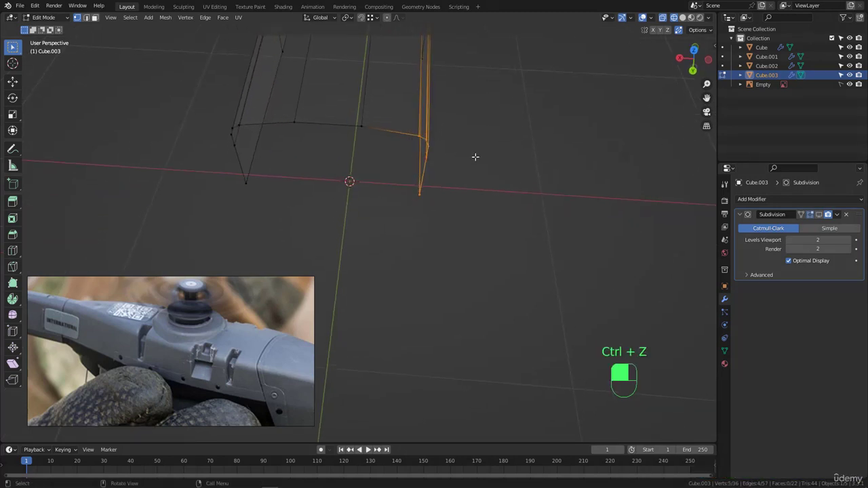
{"action": "key", "text": "g"}
{"action": "left_click", "coordinate": [434, 147]}
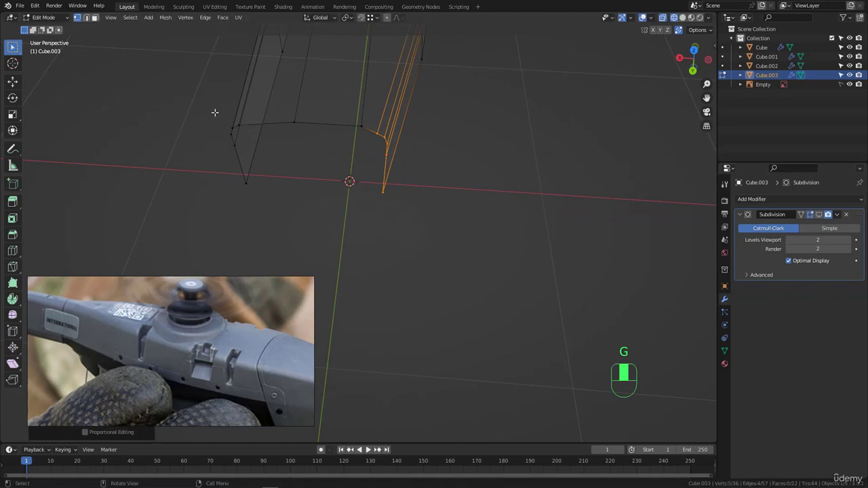
{"action": "left_click_drag", "start_coordinate": [214, 112], "coordinate": [265, 195]}
{"action": "key", "text": "g"}
{"action": "key", "text": "x"}
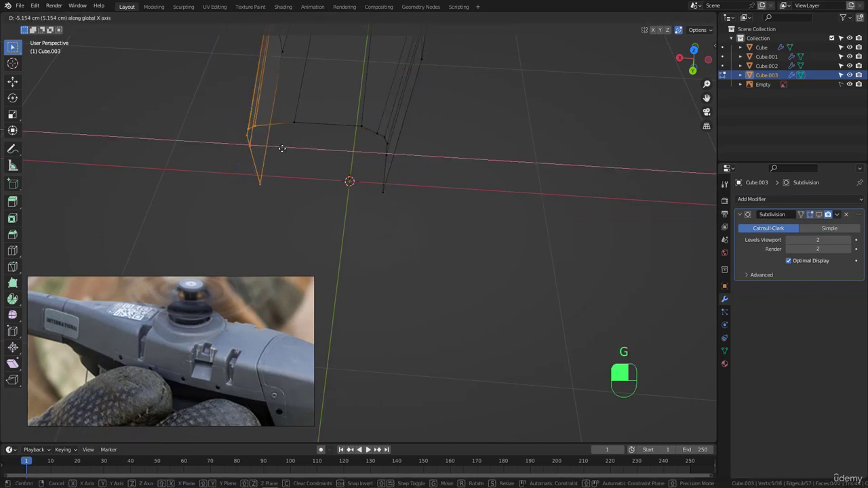
{"action": "left_click", "coordinate": [294, 147]}
Step: Scale the two top-centre vertices at the rear end closer together along X to about 0.2
{"action": "middle_click_drag", "start_coordinate": [302, 136], "coordinate": [303, 115]}
{"action": "left_click_drag", "start_coordinate": [300, 110], "coordinate": [366, 123]}
{"action": "middle_click_drag", "start_coordinate": [386, 123], "coordinate": [355, 151]}
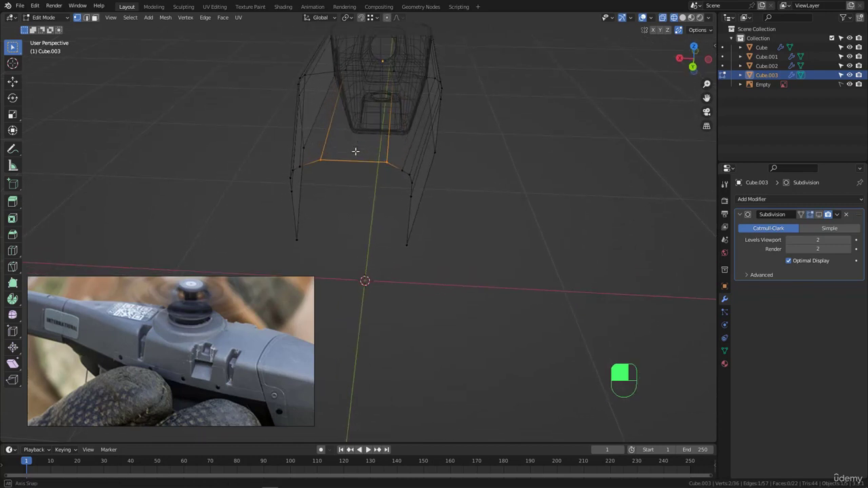
{"action": "key", "text": "s"}
{"action": "key", "text": "x"}
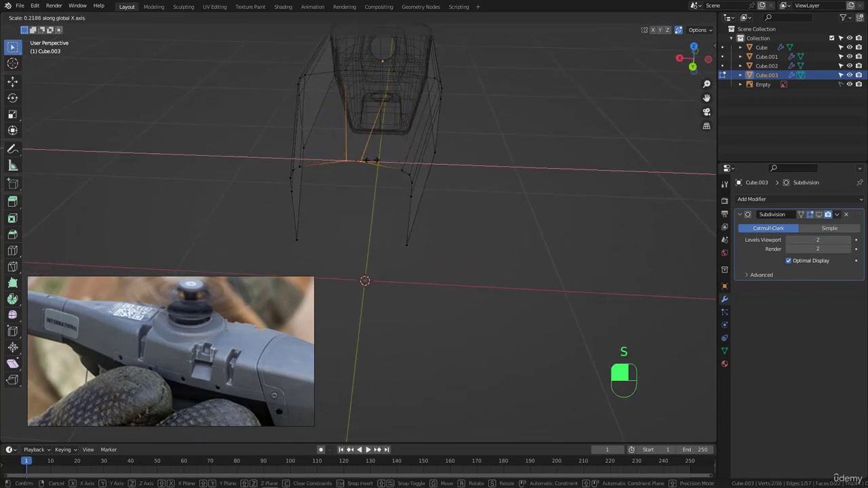
{"action": "left_click", "coordinate": [367, 160]}
Step: Move the rear end's vertices on the negative X side about 9.86 cm inward along X
{"action": "left_click", "coordinate": [427, 164], "text": "alt"}
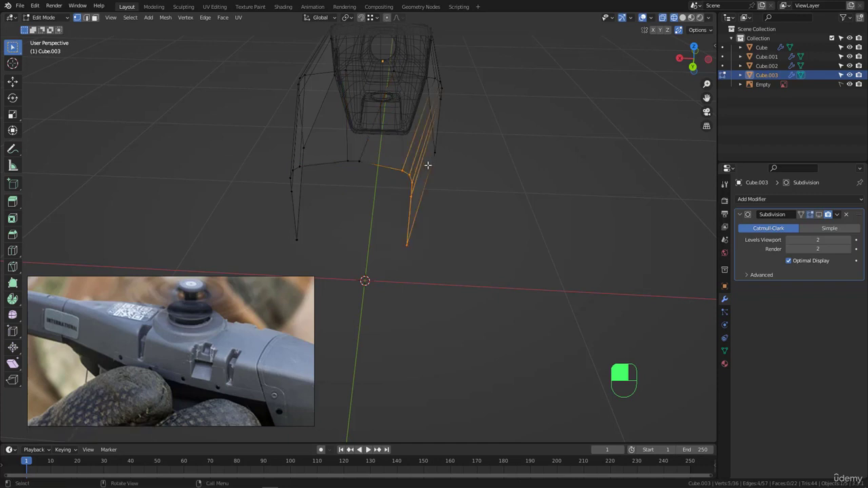
{"action": "key", "text": "g"}
{"action": "key", "text": "x"}
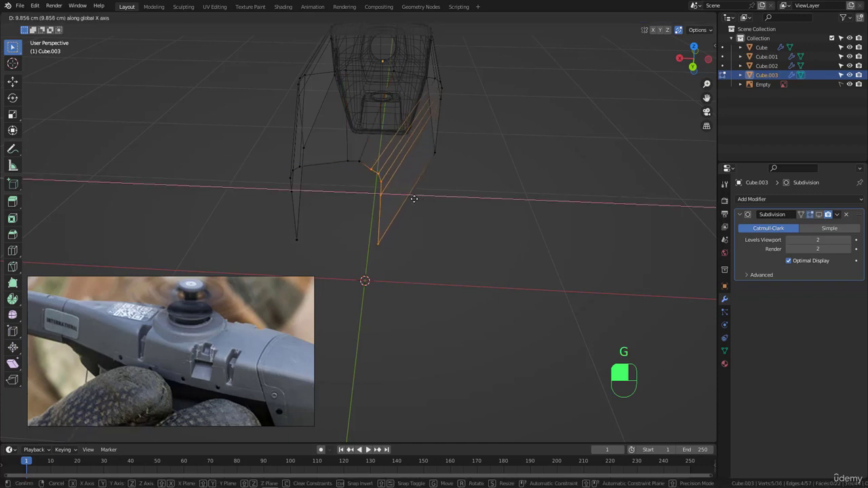
{"action": "left_click", "coordinate": [413, 198]}
Step: Lower the two top-centre vertices at the rear end about 2.57 cm along Z with snapping, and check the vertex snap settings
{"action": "middle_click_drag", "start_coordinate": [327, 141], "coordinate": [374, 172]}
{"action": "left_click", "coordinate": [358, 170], "text": "alt"}
{"action": "key", "text": "g"}
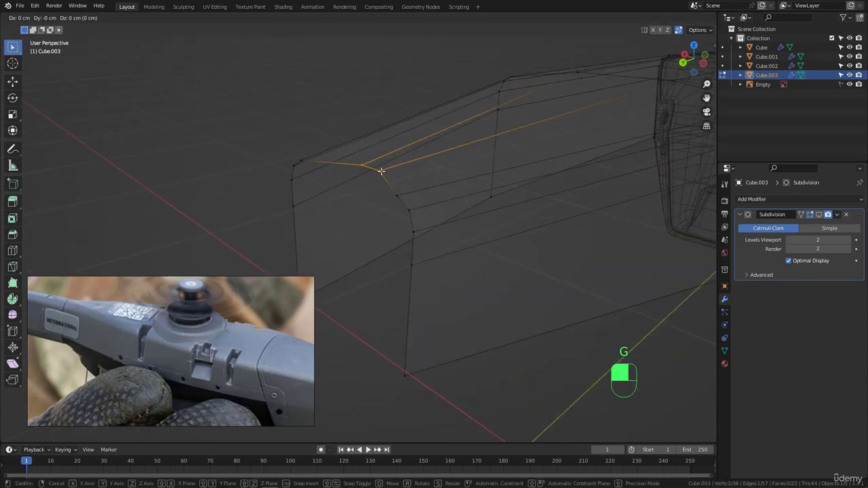
{"action": "key", "text": "z"}
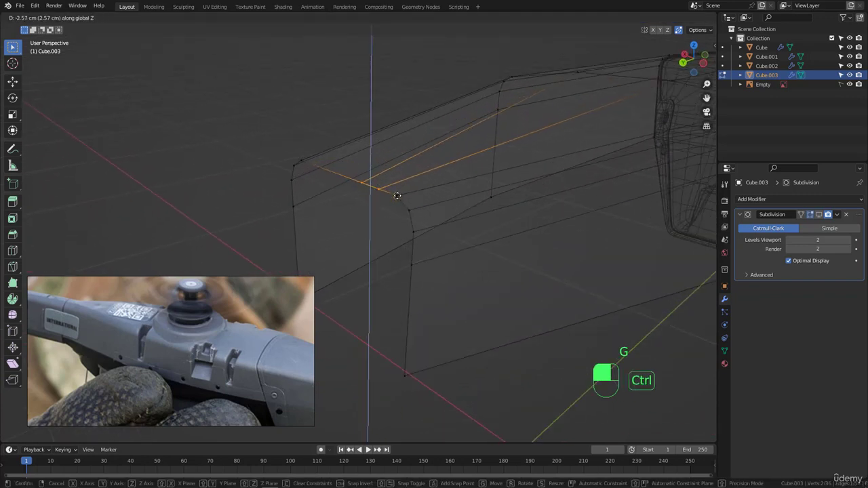
{"action": "left_click", "coordinate": [398, 196]}
{"action": "middle_click_drag", "start_coordinate": [387, 187], "coordinate": [415, 192]}
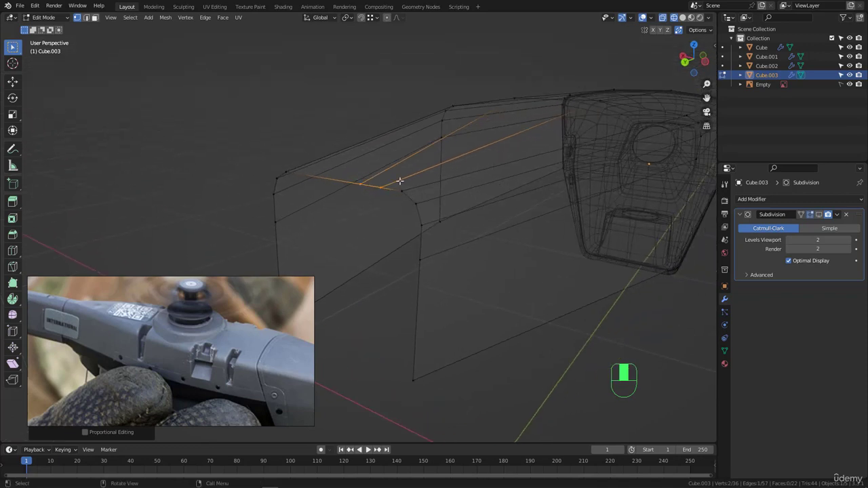
{"action": "left_click", "coordinate": [377, 19]}
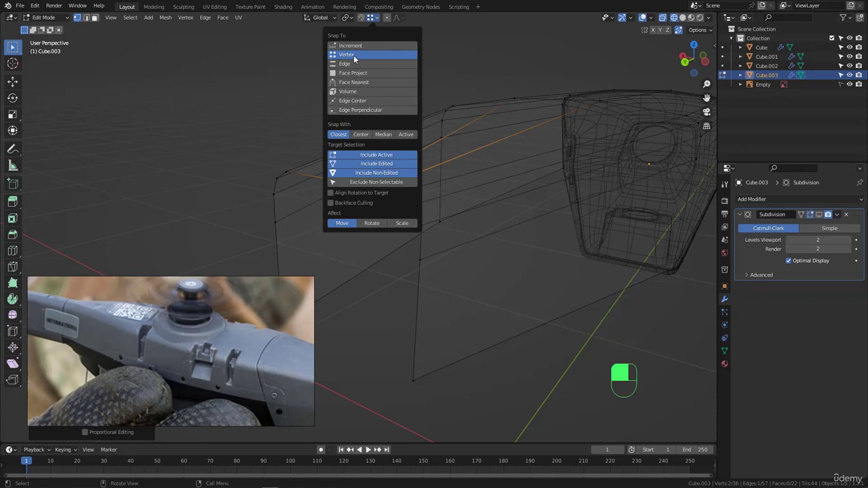
Step: Move the rear end's vertices on the positive X side about 11.65 cm inward along X to match the opposite side
{"action": "middle_click_drag", "start_coordinate": [394, 192], "coordinate": [290, 238]}
{"action": "left_click_drag", "start_coordinate": [294, 153], "coordinate": [354, 268]}
{"action": "key", "text": "g"}
{"action": "key", "text": "x"}
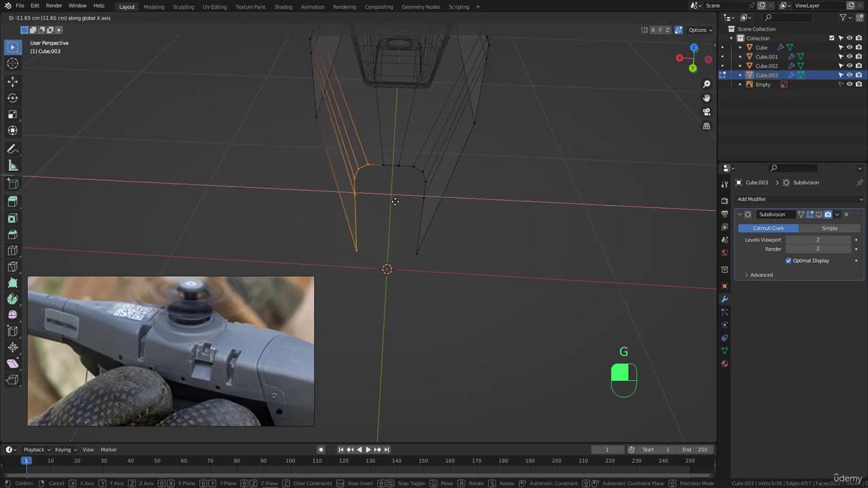
{"action": "left_click", "coordinate": [395, 202]}
{"action": "middle_click_drag", "start_coordinate": [390, 192], "coordinate": [388, 178]}
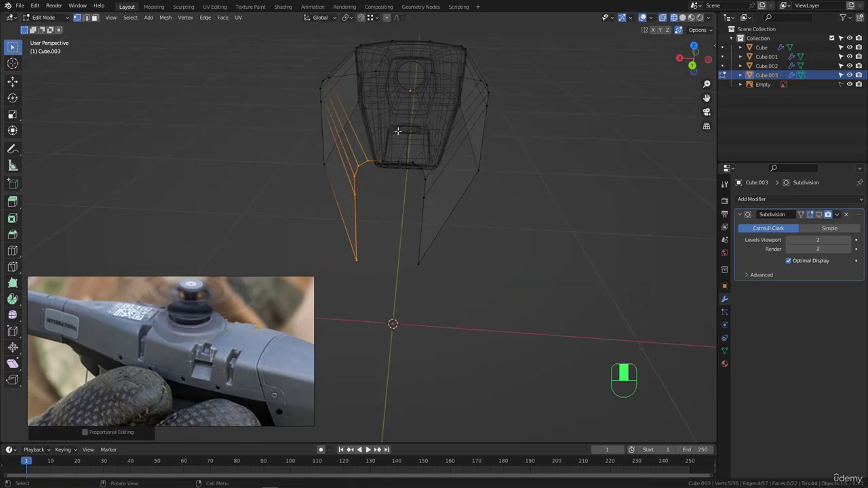
{"action": "middle_click_drag", "start_coordinate": [419, 96], "coordinate": [408, 104]}
{"action": "middle_click_drag", "start_coordinate": [410, 209], "coordinate": [341, 210]}
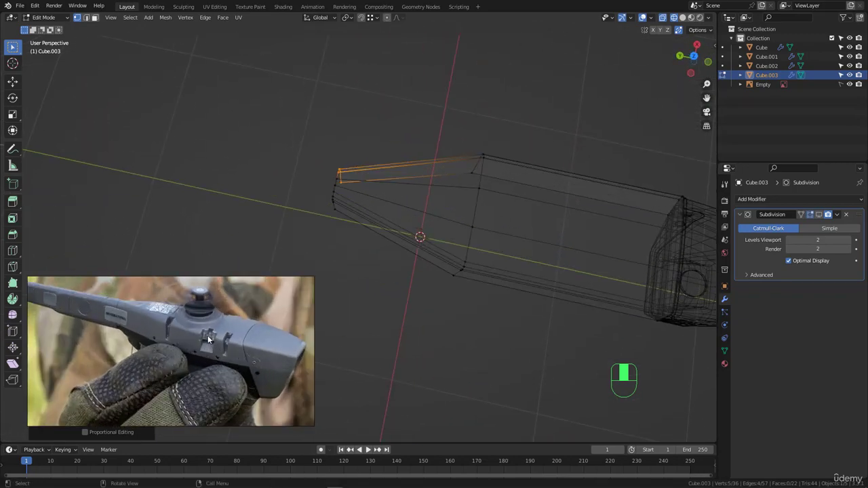
Step: Add two edge loops across the tapered rear section and scale them by about 1.06 along X to round the taper
{"action": "middle_click_drag", "start_coordinate": [398, 191], "coordinate": [506, 159]}
{"action": "key", "text": "ctrl+r"}
{"action": "left_click", "coordinate": [413, 186]}
{"action": "key", "text": "s"}
{"action": "key", "text": "x"}
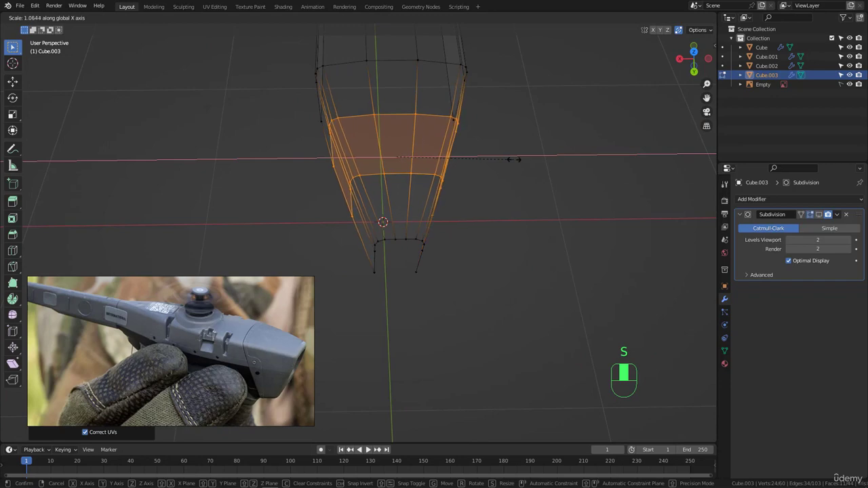
{"action": "left_click", "coordinate": [518, 159]}
Step: Raise the upper vertices of the two new loops about 0.44 cm along Z to match the side reference
{"action": "middle_click_drag", "start_coordinate": [454, 171], "coordinate": [377, 142]}
{"action": "key", "text": "ctrl+KP_3"}
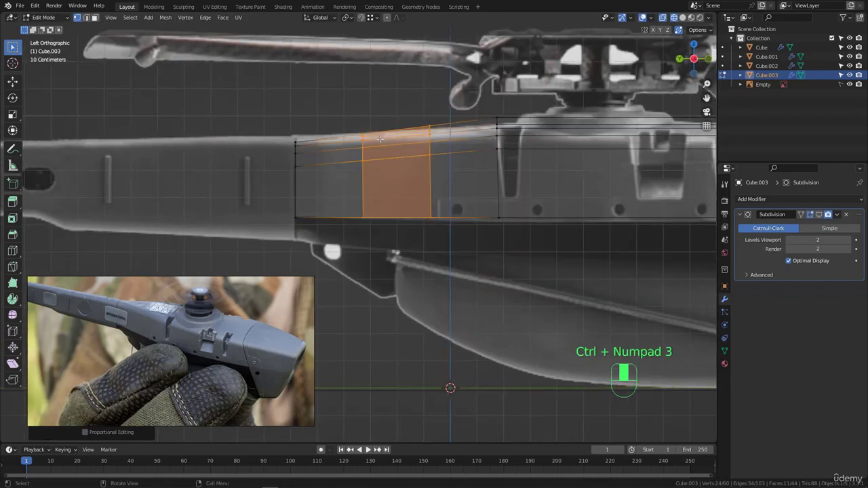
{"action": "left_click_drag", "start_coordinate": [431, 171], "coordinate": [434, 169]}
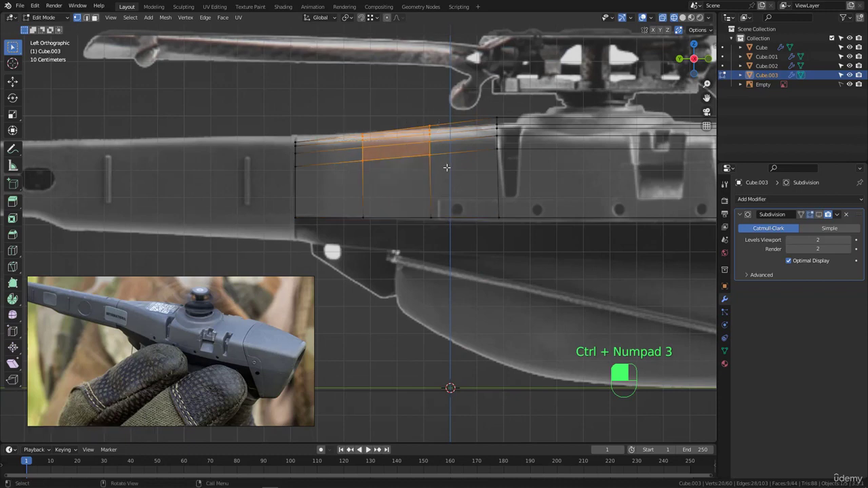
{"action": "key", "text": "g"}
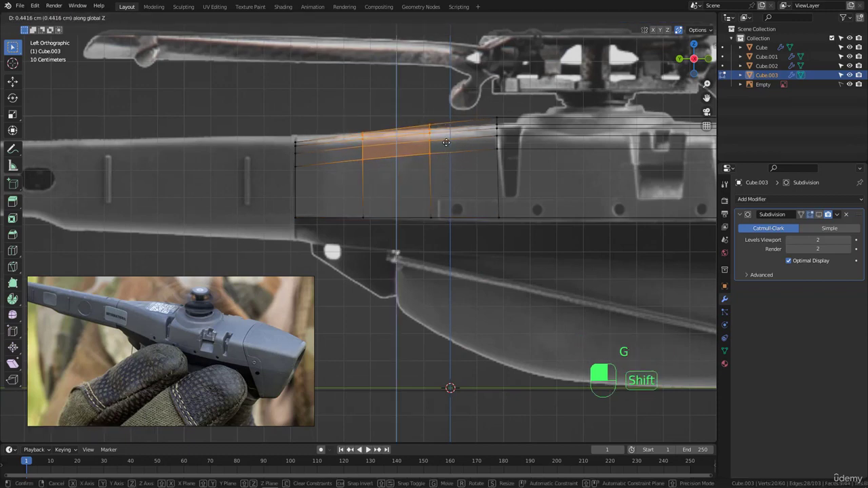
{"action": "left_click", "coordinate": [446, 142]}
Step: Inspect the tapered body shape from several angles in solid shading
{"action": "scroll", "coordinate": [364, 156], "scroll_direction": "down", "scroll_amount": 3}
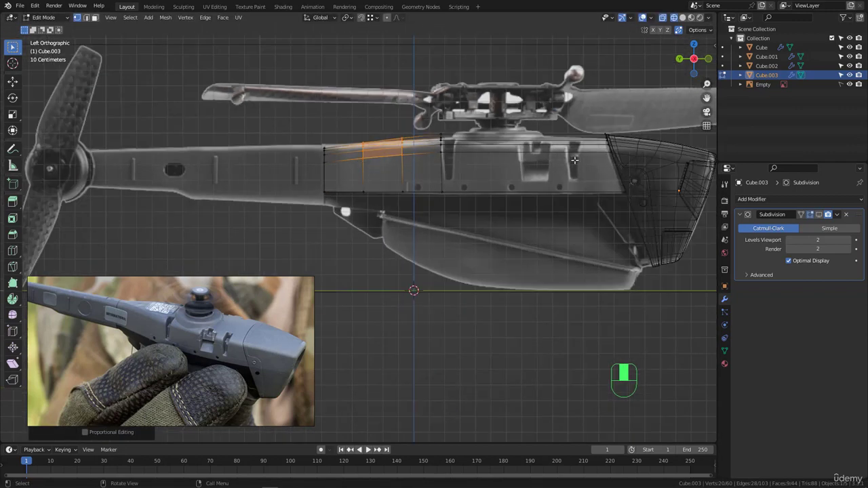
{"action": "scroll", "coordinate": [574, 160], "scroll_direction": "up", "scroll_amount": 2}
{"action": "middle_click_drag", "start_coordinate": [378, 149], "coordinate": [380, 177]}
{"action": "key", "text": "z"}
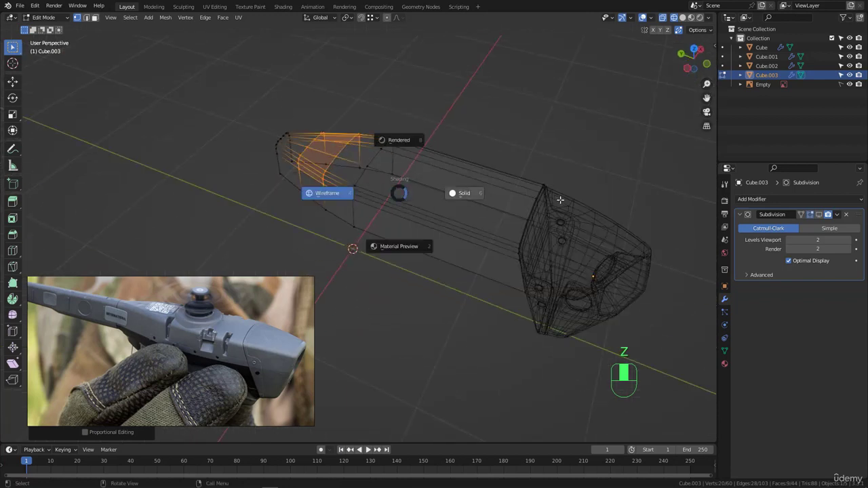
{"action": "left_click", "coordinate": [456, 192]}
{"action": "middle_click_drag", "start_coordinate": [425, 230], "coordinate": [385, 191]}
{"action": "scroll", "coordinate": [319, 141], "scroll_direction": "up", "scroll_amount": 3}
{"action": "middle_click_drag", "start_coordinate": [320, 140], "coordinate": [472, 154]}
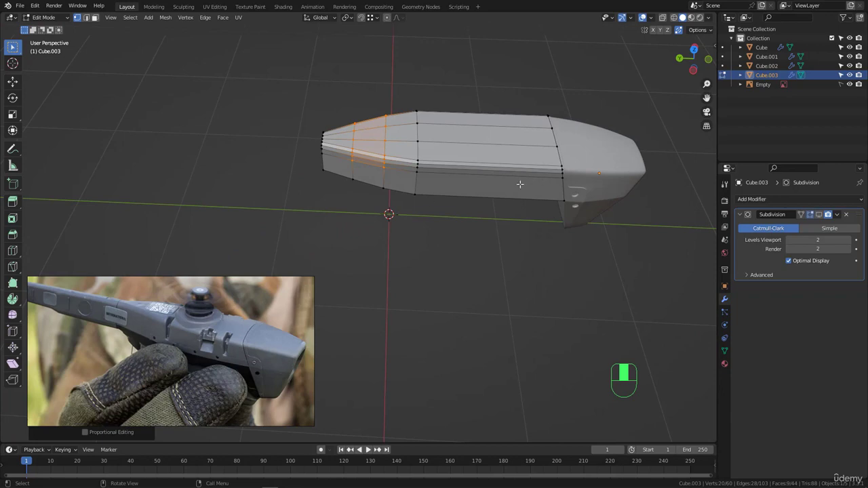
Step: Examine the area under the rotor hub against the reference in the left orthographic view with wireframe display
{"action": "key", "text": "ctrl+KP_3"}
{"action": "scroll", "coordinate": [516, 182], "scroll_direction": "up", "scroll_amount": 3}
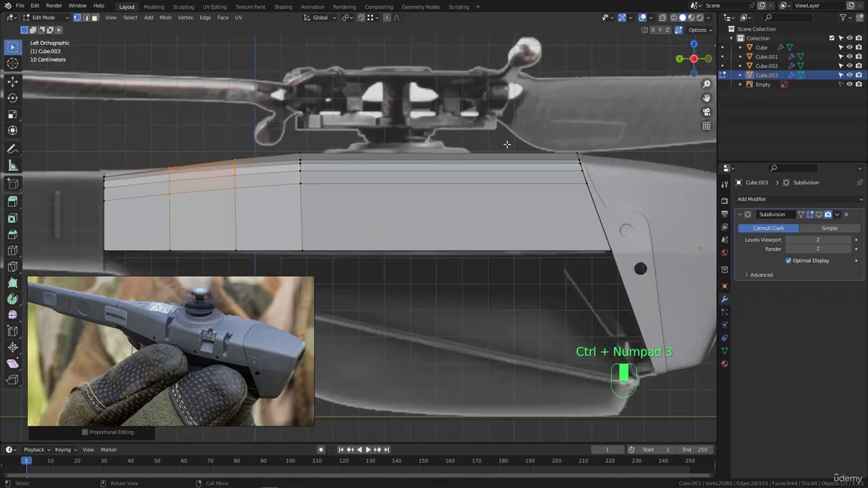
{"action": "key", "text": "shift+z"}
{"action": "scroll", "coordinate": [395, 175], "scroll_direction": "up", "scroll_amount": 2}
{"action": "middle_click_drag", "start_coordinate": [395, 175], "coordinate": [425, 174], "text": "shift"}
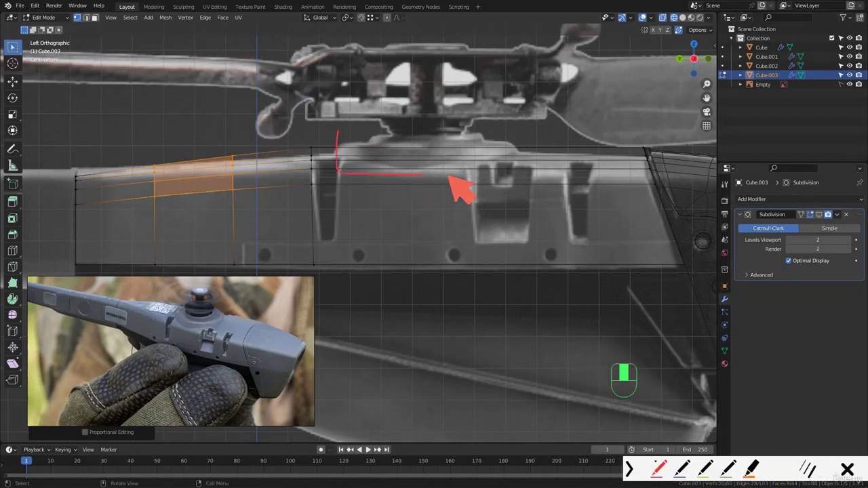
{"action": "left_click_drag", "start_coordinate": [522, 133], "coordinate": [368, 111]}
{"action": "key", "text": "Escape"}
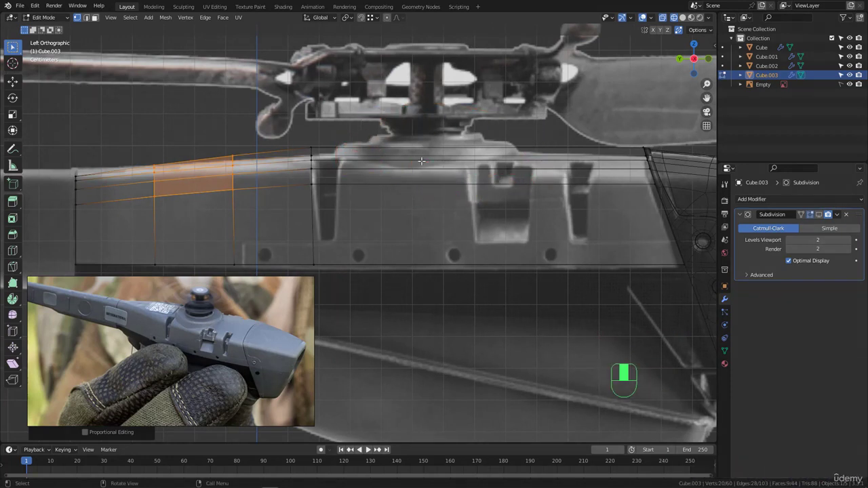
Step: Snap the 3D cursor to the middle edge across the body's top where the rear taper begins
{"action": "scroll", "coordinate": [424, 162], "scroll_direction": "down", "scroll_amount": 4}
{"action": "mouse_move", "coordinate": [409, 160]}
{"action": "middle_mouse_down"}
{"action": "mouse_move", "coordinate": [417, 175]}
{"action": "mouse_move", "coordinate": [364, 251]}
{"action": "mouse_move", "coordinate": [450, 208]}
{"action": "mouse_move", "coordinate": [422, 217]}
{"action": "mouse_move", "coordinate": [476, 207]}
{"action": "mouse_move", "coordinate": [410, 232]}
{"action": "mouse_move", "coordinate": [405, 224]}
{"action": "mouse_move", "coordinate": [422, 208]}
{"action": "mouse_move", "coordinate": [397, 228]}
{"action": "mouse_move", "coordinate": [447, 189]}
{"action": "mouse_move", "coordinate": [438, 163]}
{"action": "mouse_move", "coordinate": [426, 193]}
{"action": "middle_mouse_up"}
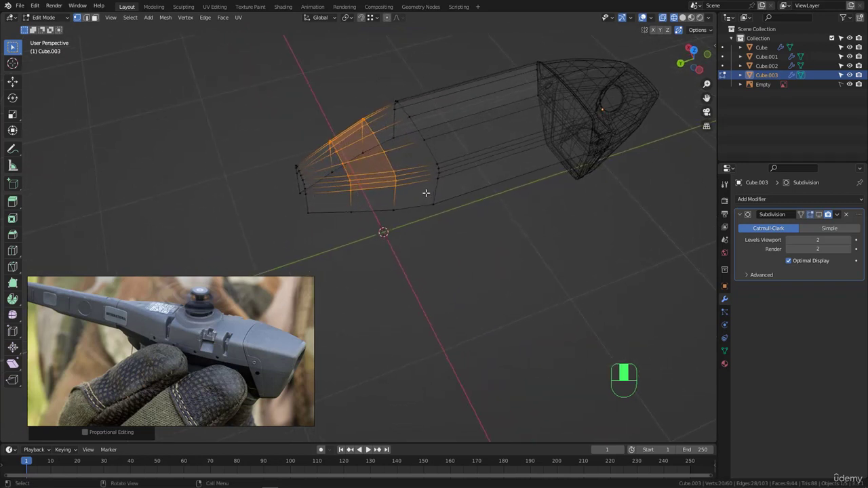
{"action": "middle_click_drag", "start_coordinate": [423, 147], "coordinate": [409, 298]}
{"action": "left_click", "coordinate": [428, 150], "text": "alt"}
{"action": "left_click", "coordinate": [413, 120], "text": "alt+shift"}
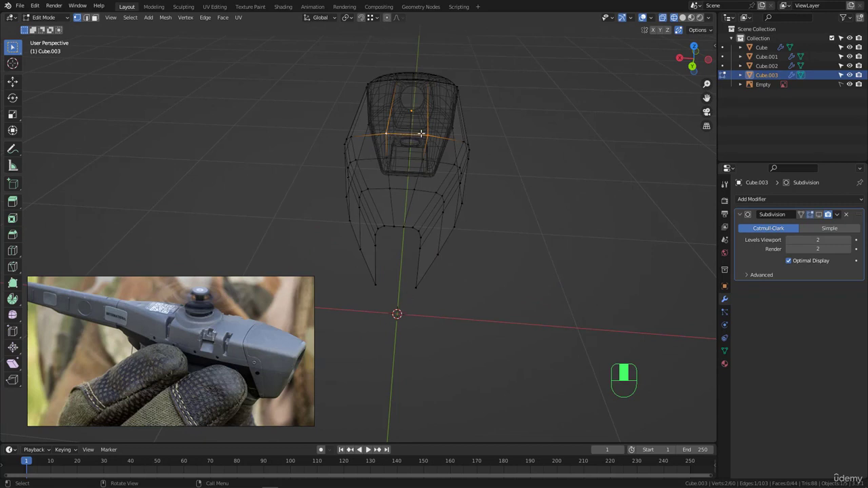
{"action": "mouse_move", "coordinate": [421, 134]}
{"action": "middle_mouse_down"}
{"action": "mouse_move", "coordinate": [407, 141]}
{"action": "mouse_move", "coordinate": [421, 141]}
{"action": "middle_mouse_up"}
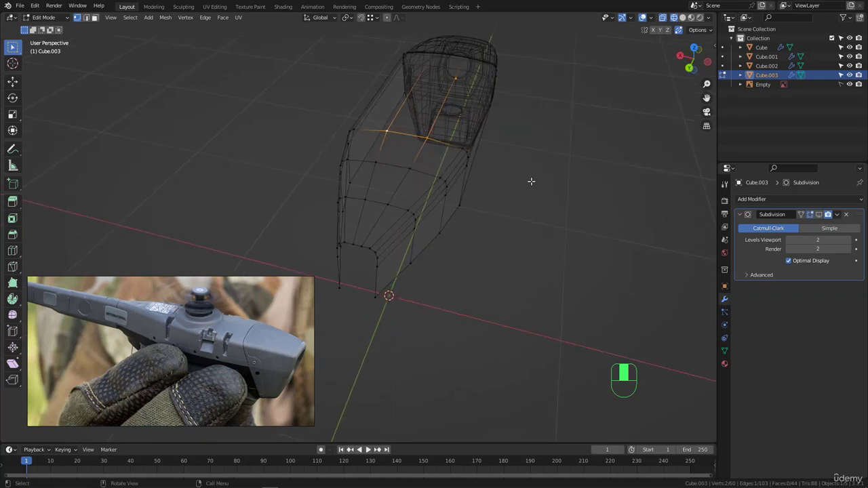
{"action": "key", "text": "shift+s"}
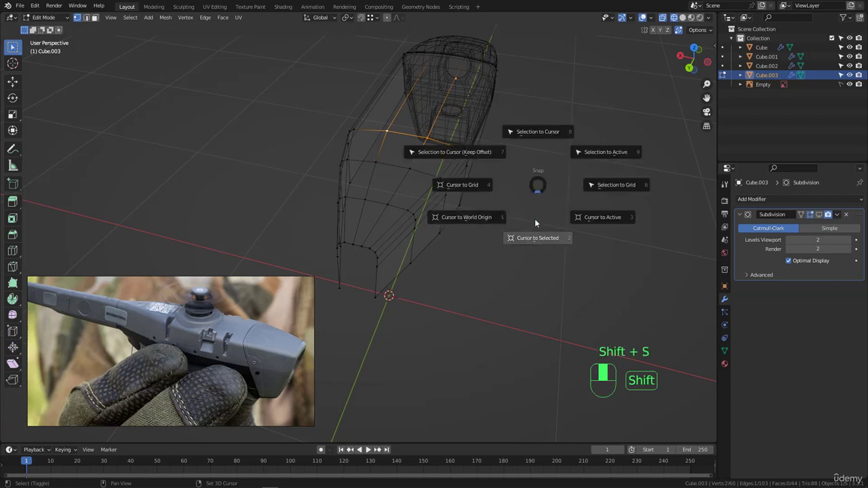
{"action": "left_click", "coordinate": [537, 239]}
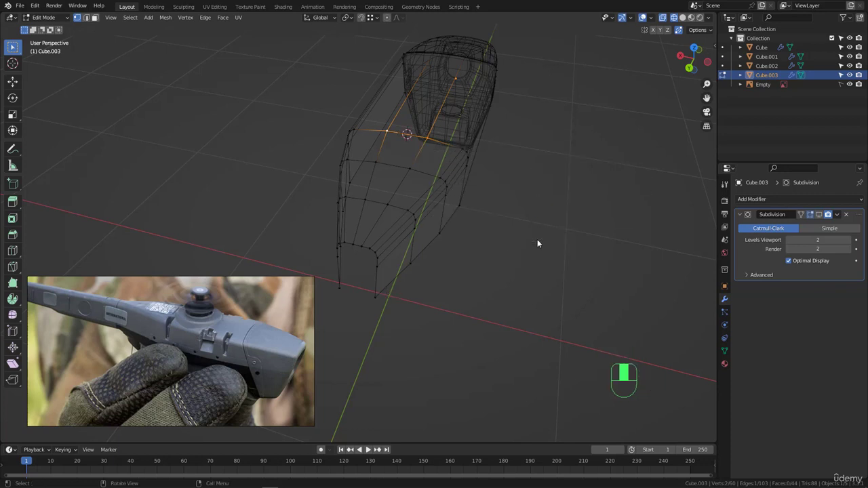
{"action": "mouse_move", "coordinate": [480, 242]}
{"action": "middle_mouse_down"}
{"action": "mouse_move", "coordinate": [430, 226]}
{"action": "mouse_move", "coordinate": [422, 261]}
{"action": "middle_mouse_up"}
{"action": "key", "text": "ctrl+alt+g"}
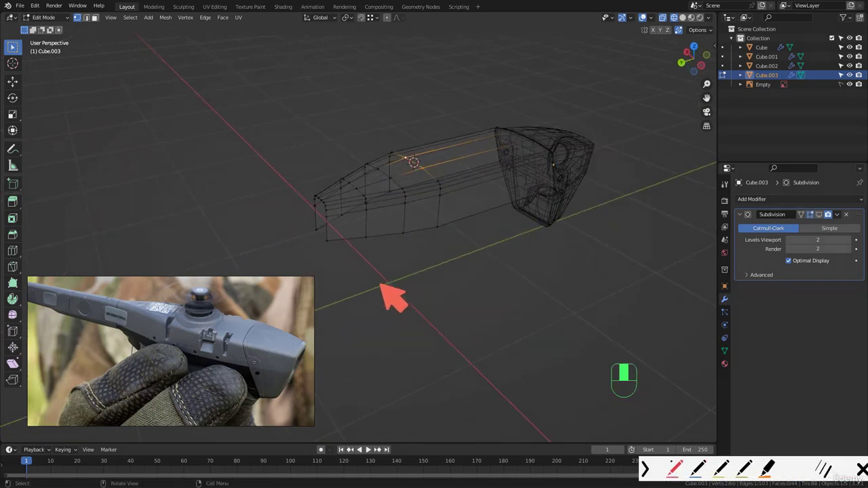
{"action": "mouse_move", "coordinate": [389, 283]}
{"action": "left_mouse_down"}
{"action": "mouse_move", "coordinate": [351, 257]}
{"action": "mouse_move", "coordinate": [389, 179]}
{"action": "left_mouse_up"}
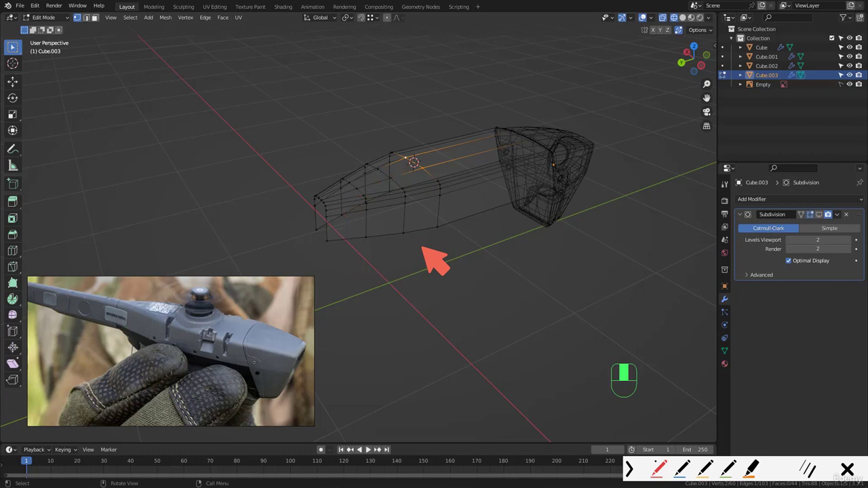
Step: Leave mesh editing and add a cylinder with 16 vertices at the 3D cursor
{"action": "scroll", "coordinate": [415, 164], "scroll_direction": "up", "scroll_amount": 6}
{"action": "key", "text": "Tab"}
{"action": "scroll", "coordinate": [419, 166], "scroll_direction": "down", "scroll_amount": 2}
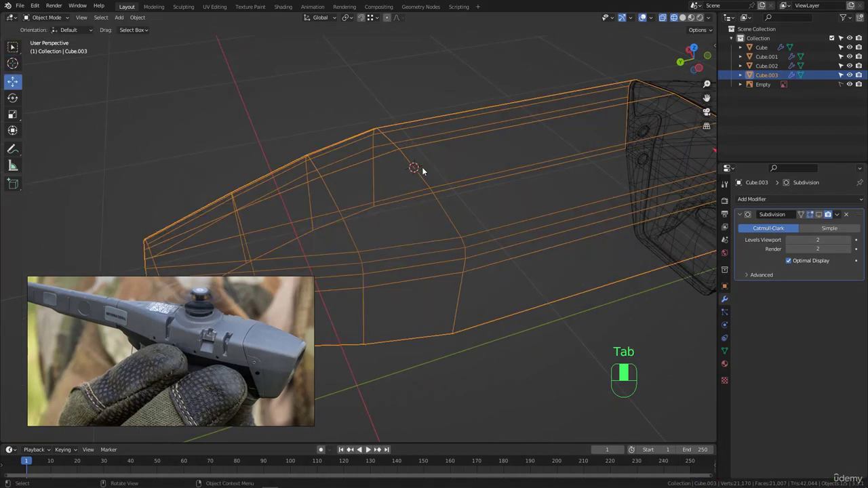
{"action": "middle_click_drag", "start_coordinate": [422, 167], "coordinate": [455, 184]}
{"action": "key", "text": "shift+a"}
{"action": "mouse_move", "coordinate": [458, 184]}
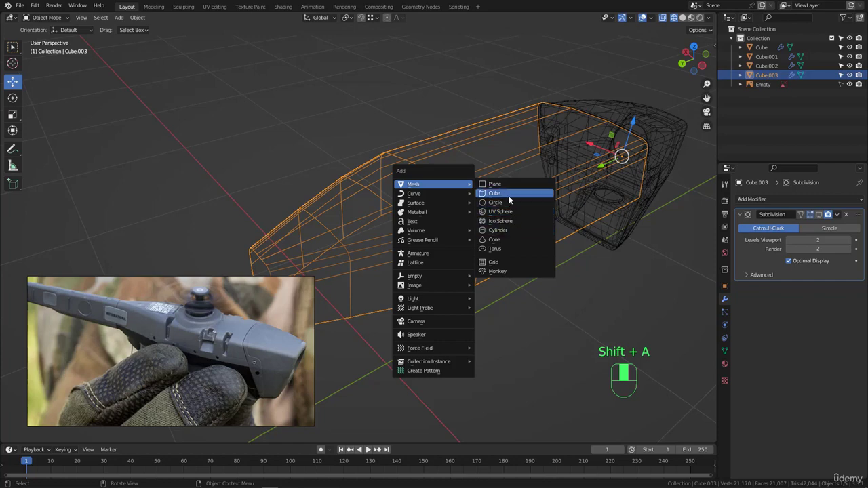
{"action": "left_click", "coordinate": [505, 231]}
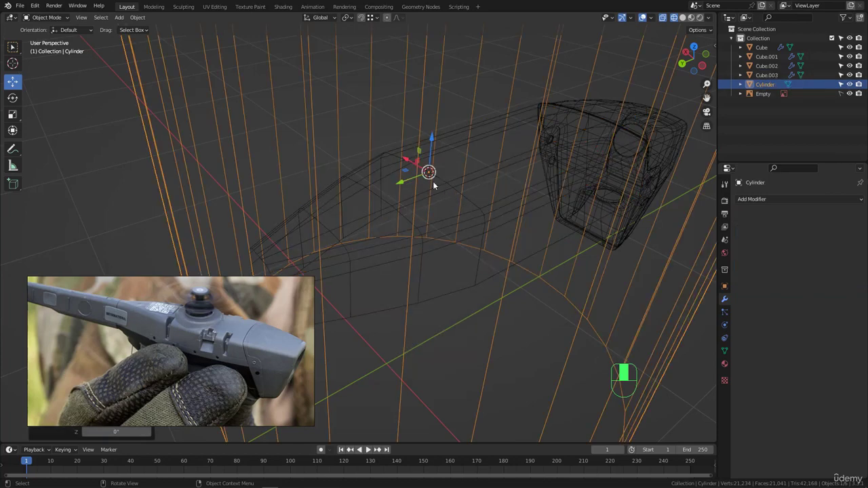
{"action": "scroll", "coordinate": [432, 181], "scroll_direction": "down", "scroll_amount": 5}
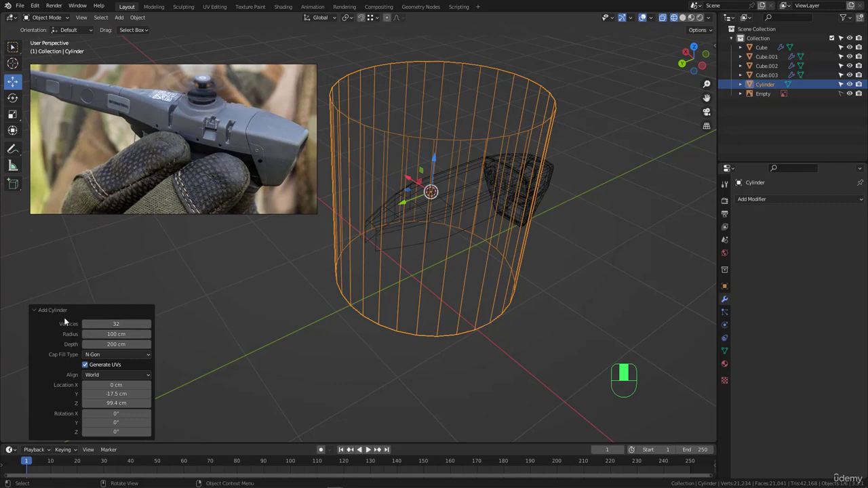
{"action": "left_click", "coordinate": [108, 324]}
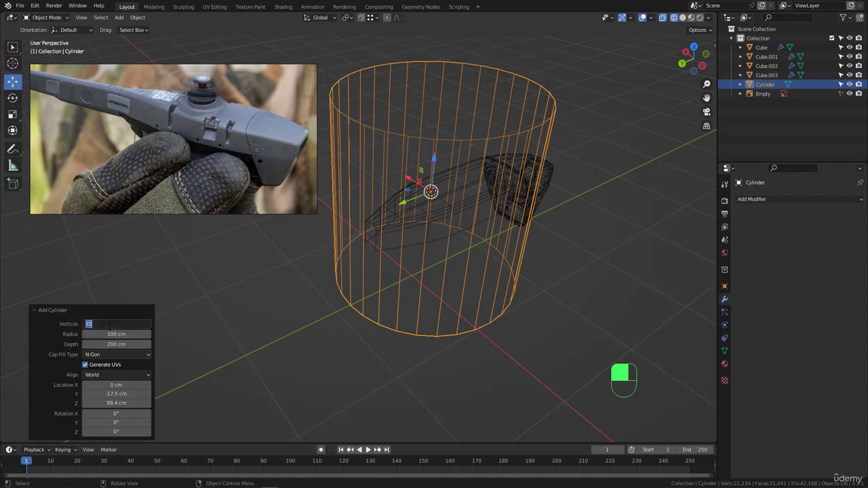
{"action": "type", "text": "16"}
{"action": "key", "text": "Return"}
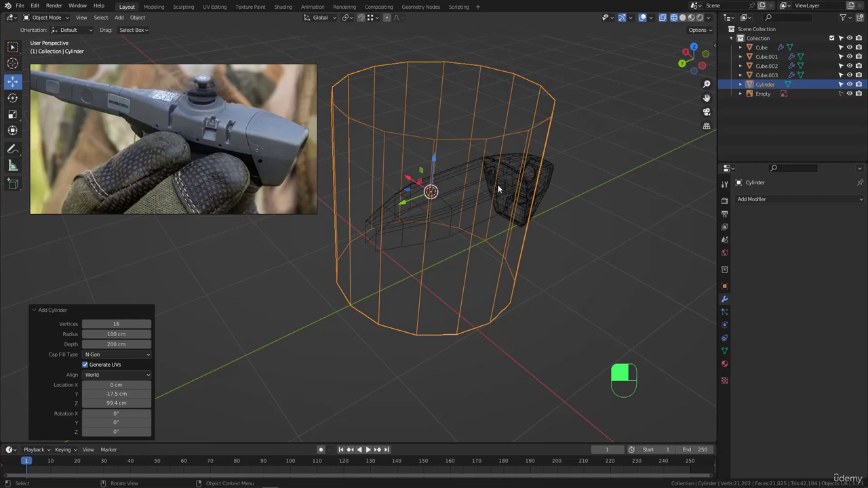
Step: Scale the cylinder uniformly to about 0.31 in the left orthographic view
{"action": "key", "text": "ctrl+KP_3"}
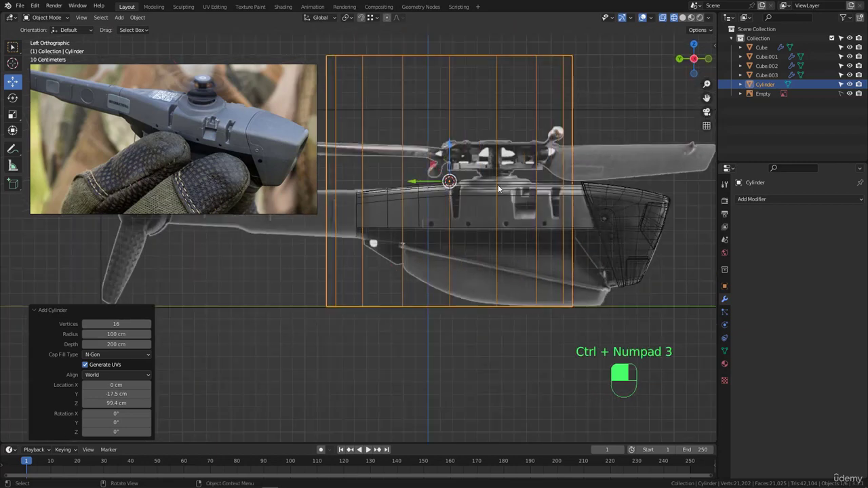
{"action": "scroll", "coordinate": [485, 201], "scroll_direction": "down", "scroll_amount": 1}
{"action": "scroll", "coordinate": [485, 202], "scroll_direction": "down", "scroll_amount": 1}
{"action": "key", "text": "s"}
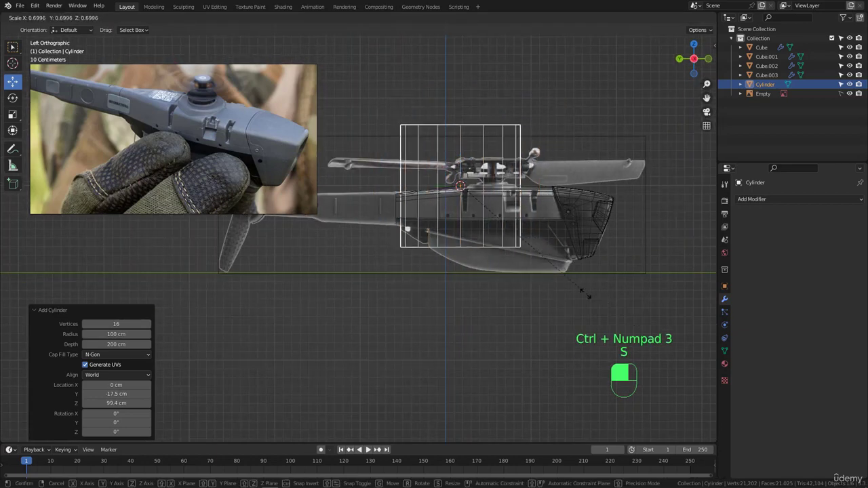
{"action": "right_click", "coordinate": [418, 170]}
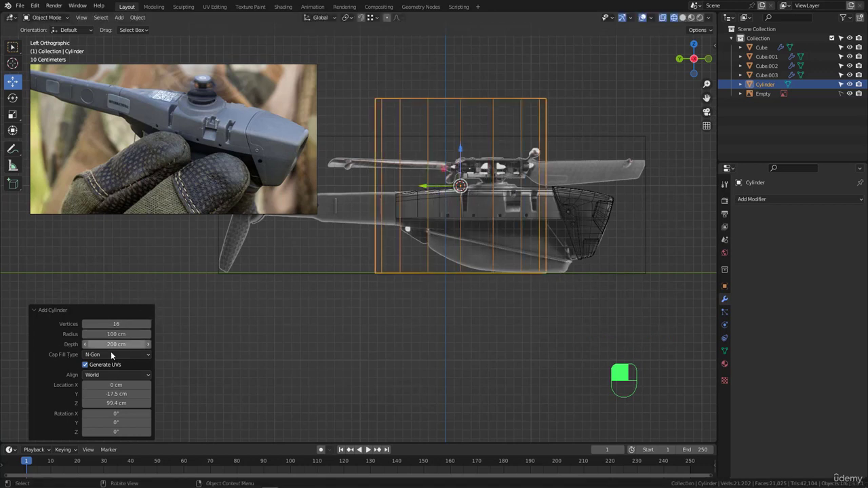
{"action": "scroll", "coordinate": [469, 167], "scroll_direction": "up", "scroll_amount": 2}
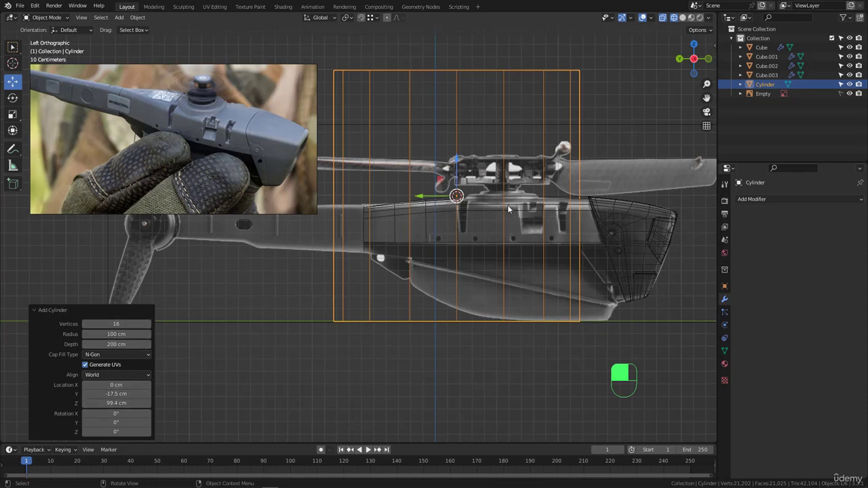
{"action": "key", "text": "s"}
{"action": "left_click", "coordinate": [515, 255]}
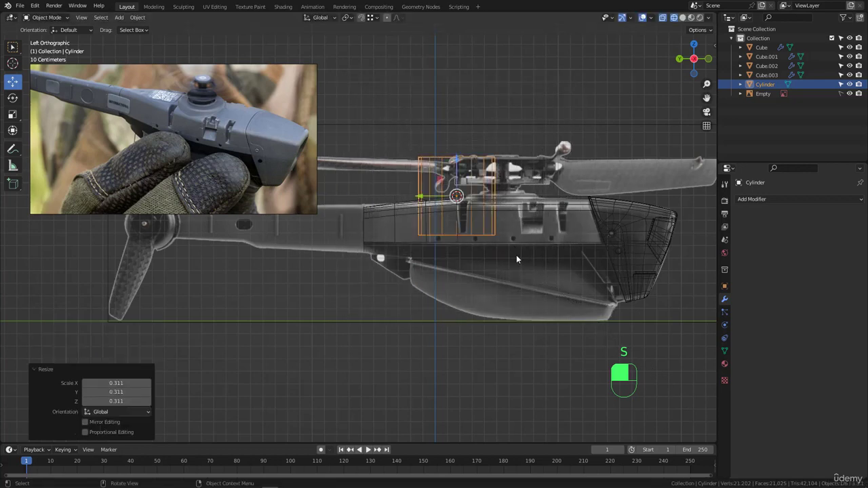
Step: Move the cylinder about -36.8 cm along Y under the rotor hub and scale it by about 0.935 to match the base width
{"action": "scroll", "coordinate": [490, 194], "scroll_direction": "up", "scroll_amount": 3}
{"action": "scroll", "coordinate": [491, 196], "scroll_direction": "up", "scroll_amount": 2}
{"action": "key", "text": "g"}
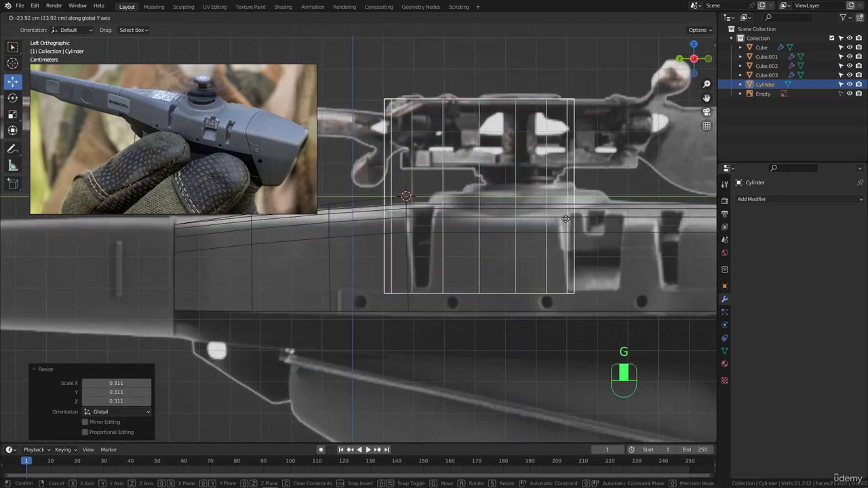
{"action": "left_click", "coordinate": [601, 222]}
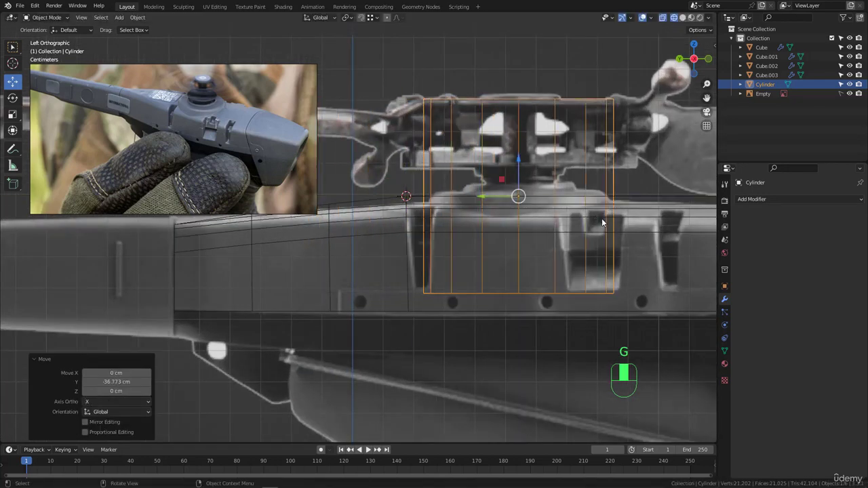
{"action": "key", "text": "s"}
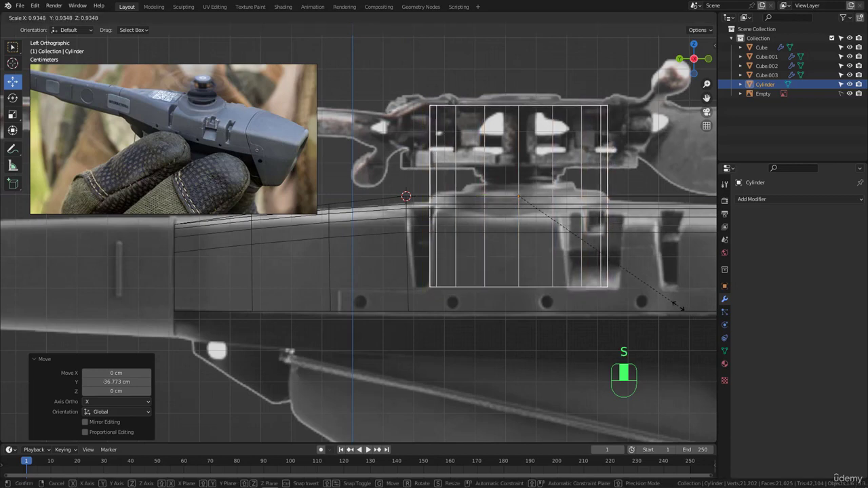
{"action": "left_click", "coordinate": [671, 273]}
Step: Compare the cylinder's side edges with the rounded rotor base in the side reference and the photo
{"action": "scroll", "coordinate": [442, 239], "scroll_direction": "down", "scroll_amount": 4}
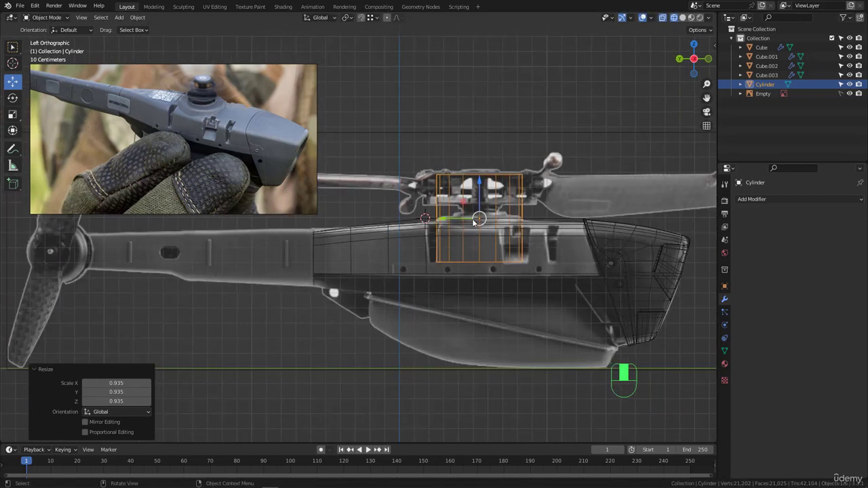
{"action": "scroll", "coordinate": [474, 221], "scroll_direction": "up", "scroll_amount": 5}
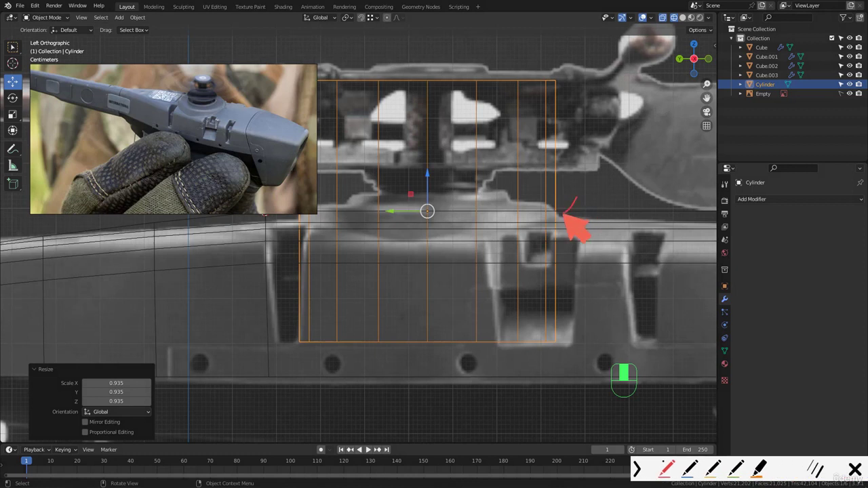
{"action": "left_click_drag", "start_coordinate": [255, 240], "coordinate": [301, 218]}
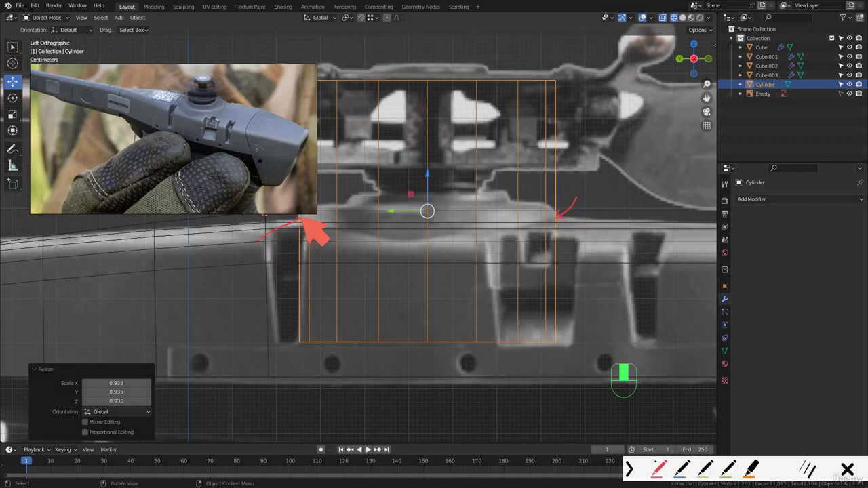
{"action": "key", "text": "Escape"}
{"action": "mouse_move", "coordinate": [230, 182]}
{"action": "left_mouse_down"}
{"action": "mouse_move", "coordinate": [197, 352]}
{"action": "mouse_move", "coordinate": [200, 373]}
{"action": "mouse_move", "coordinate": [212, 377]}
{"action": "left_mouse_up"}
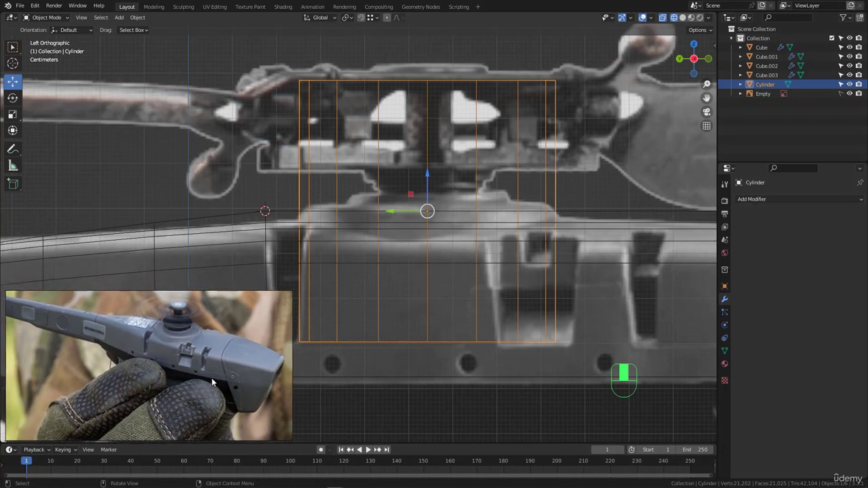
{"action": "scroll", "coordinate": [567, 195], "scroll_direction": "down", "scroll_amount": 3}
{"action": "scroll", "coordinate": [463, 223], "scroll_direction": "up", "scroll_amount": 4}
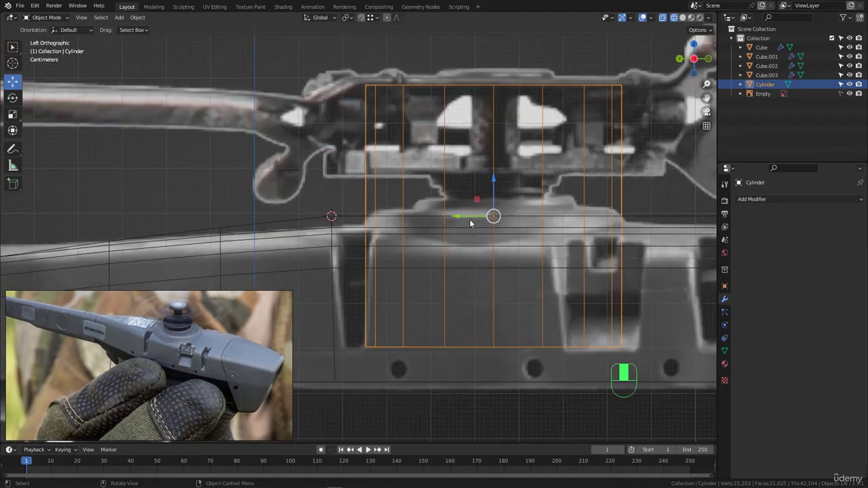
{"action": "scroll", "coordinate": [469, 223], "scroll_direction": "down", "scroll_amount": 2}
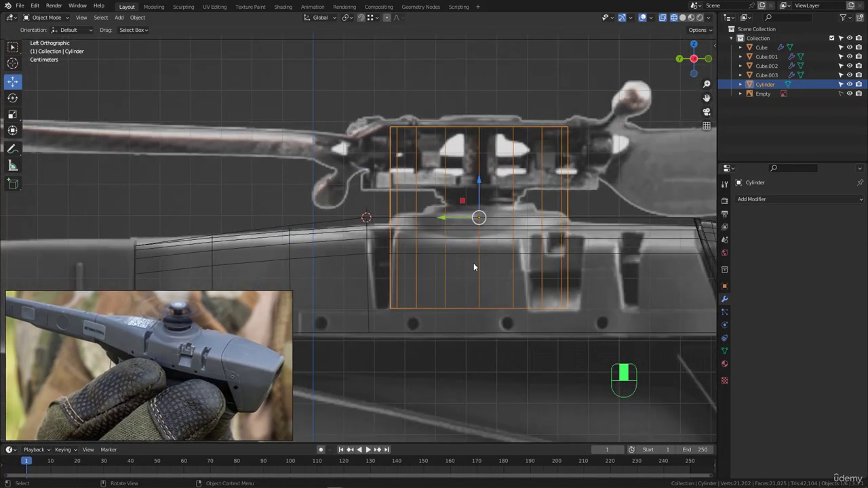
Step: Shorten the cylinder by raising its lower vertices into the body and lowering its upper vertices along Z to the rotor base's height
{"action": "left_click", "coordinate": [478, 160]}
{"action": "left_click", "coordinate": [479, 158]}
{"action": "key", "text": "Tab"}
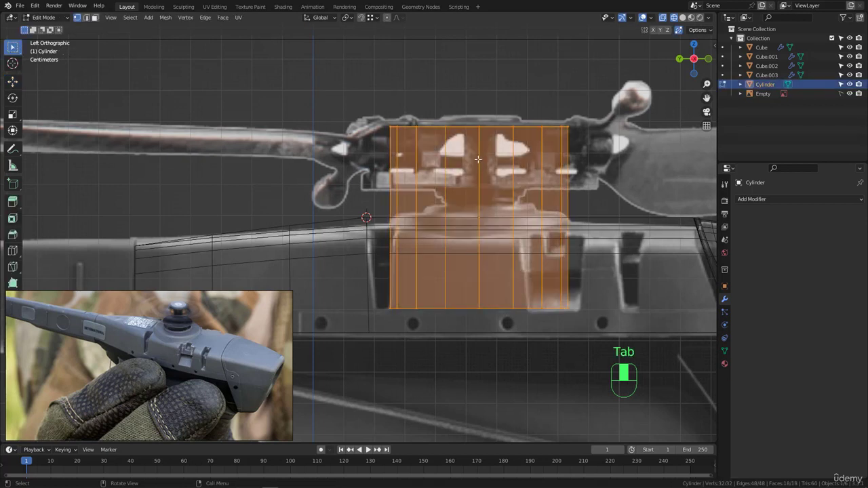
{"action": "left_click", "coordinate": [523, 287]}
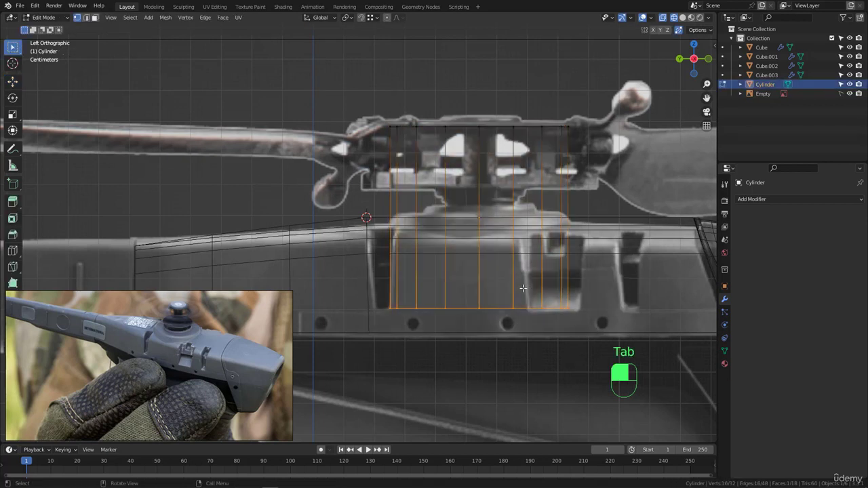
{"action": "key", "text": "g"}
{"action": "left_click", "coordinate": [523, 232]}
{"action": "left_click_drag", "start_coordinate": [354, 84], "coordinate": [585, 132]}
{"action": "key", "text": "g"}
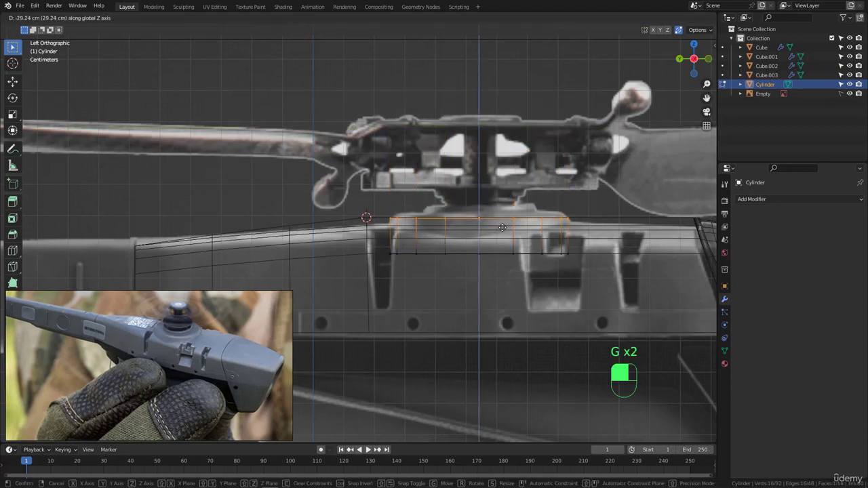
{"action": "left_click", "coordinate": [503, 223]}
{"action": "scroll", "coordinate": [503, 223], "scroll_direction": "up", "scroll_amount": 2}
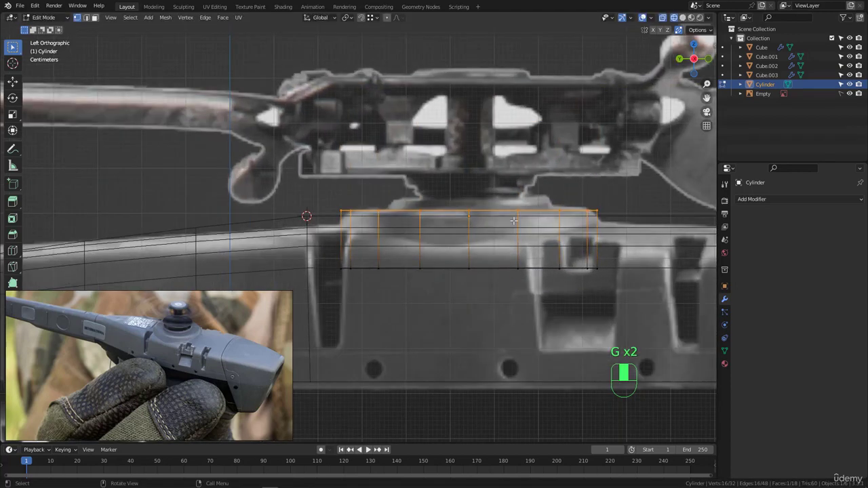
{"action": "scroll", "coordinate": [503, 223], "scroll_direction": "down", "scroll_amount": 2}
Step: Raise the cylinder's top face slightly above the body in solid shading
{"action": "middle_click_drag", "start_coordinate": [503, 223], "coordinate": [168, 313]}
{"action": "key", "text": "shift+z"}
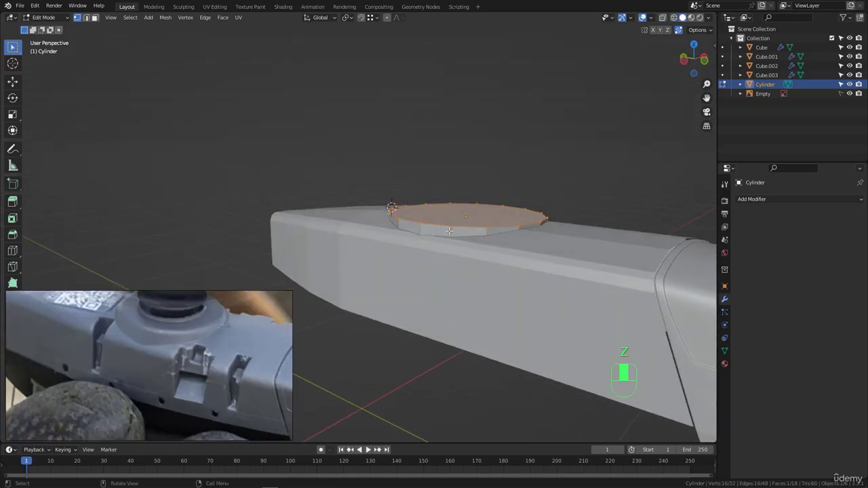
{"action": "middle_click_drag", "start_coordinate": [449, 232], "coordinate": [477, 232]}
{"action": "scroll", "coordinate": [477, 233], "scroll_direction": "up", "scroll_amount": 2}
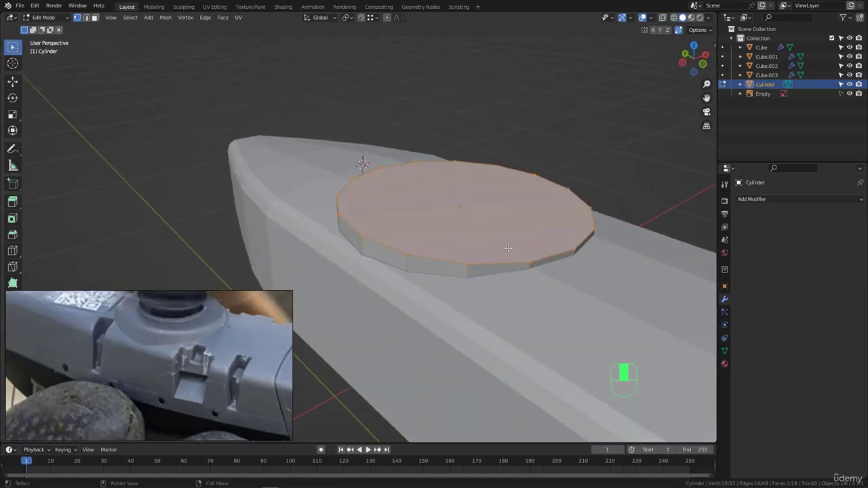
{"action": "key", "text": "g"}
{"action": "left_click", "coordinate": [501, 203]}
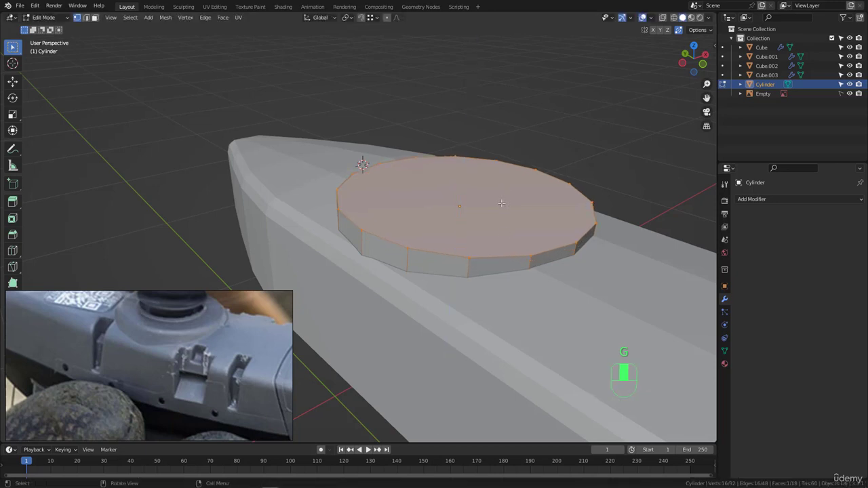
Step: Add two evenly spaced loop cuts around the main body's long section beneath and in front of the rotor base cylinder
{"action": "middle_click_drag", "start_coordinate": [501, 203], "coordinate": [434, 222]}
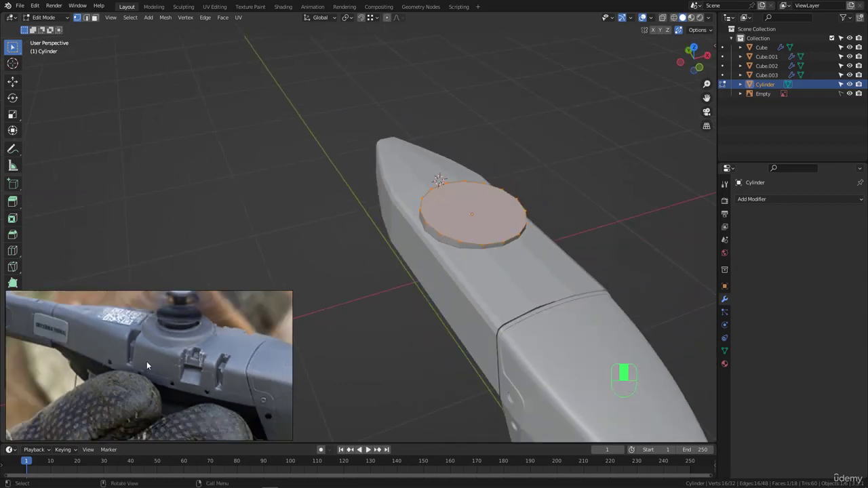
{"action": "middle_click_drag", "start_coordinate": [508, 267], "coordinate": [455, 251]}
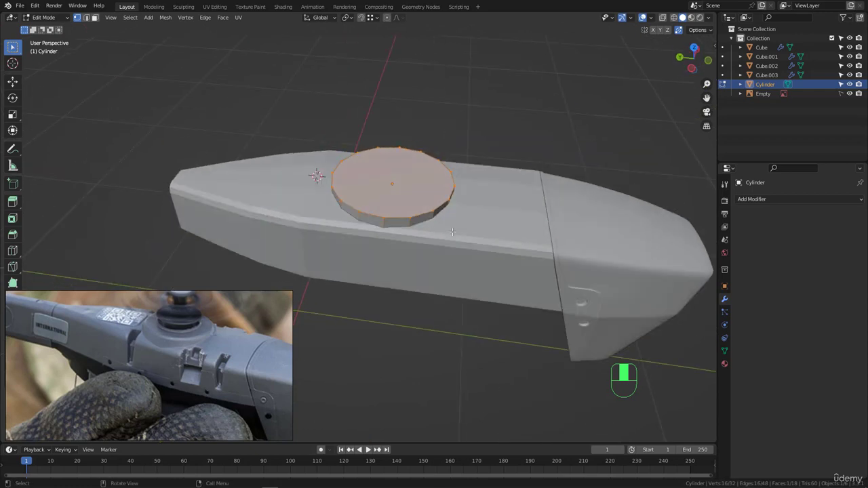
{"action": "key", "text": "Tab"}
{"action": "left_click", "coordinate": [457, 253]}
{"action": "key", "text": "Tab"}
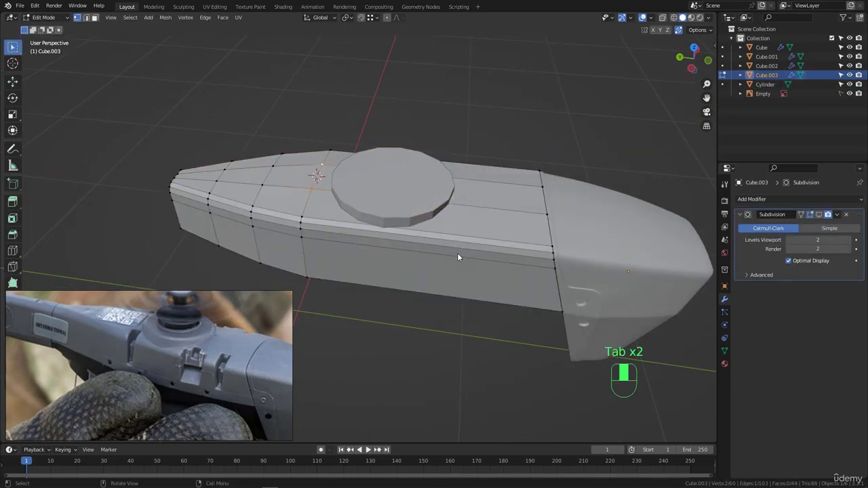
{"action": "key", "text": "ctrl+r"}
{"action": "scroll", "coordinate": [425, 251], "scroll_direction": "up", "scroll_amount": 2}
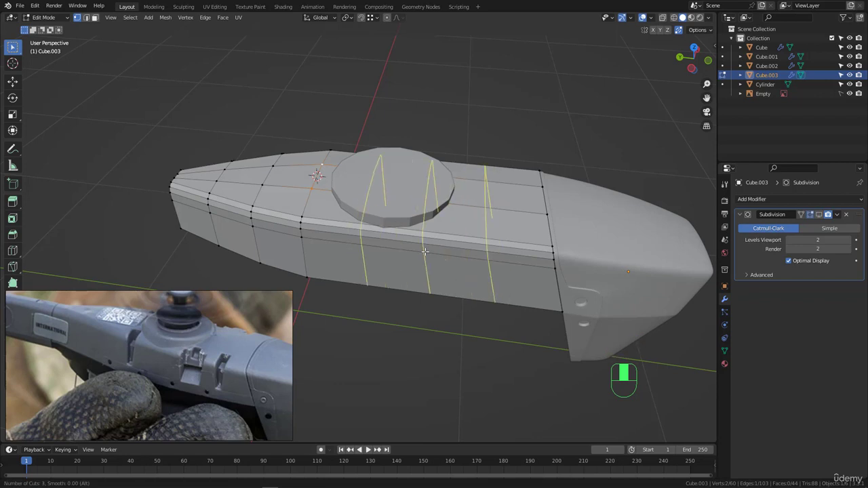
{"action": "scroll", "coordinate": [424, 252], "scroll_direction": "down", "scroll_amount": 1}
{"action": "left_click", "coordinate": [424, 251]}
{"action": "right_click", "coordinate": [424, 251]}
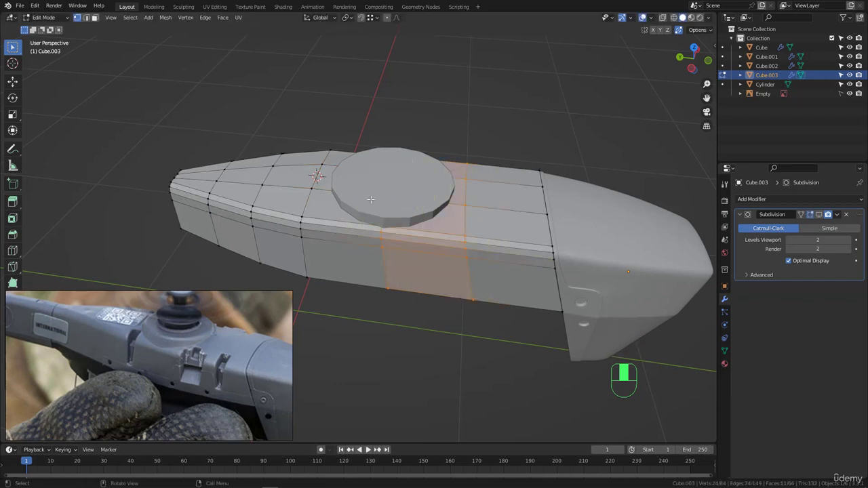
Step: Scale the two new loops outward to bulge the body's middle, and scale them to about 0.99 along X in top view
{"action": "middle_click_drag", "start_coordinate": [424, 252], "coordinate": [511, 243]}
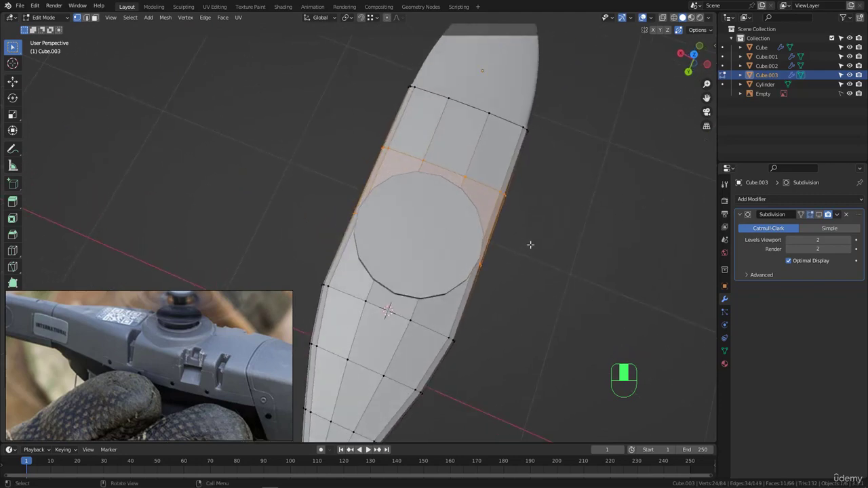
{"action": "key", "text": "s"}
{"action": "left_click", "coordinate": [540, 246]}
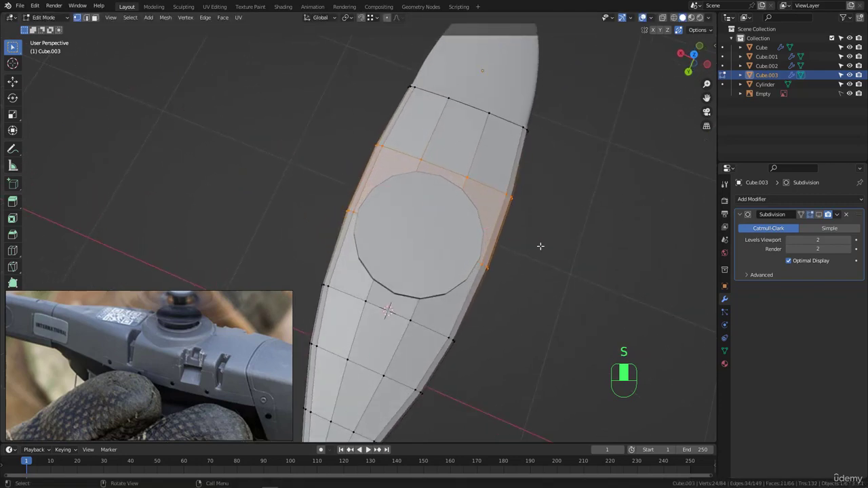
{"action": "key", "text": "KP_7"}
{"action": "scroll", "coordinate": [407, 251], "scroll_direction": "down", "scroll_amount": 3}
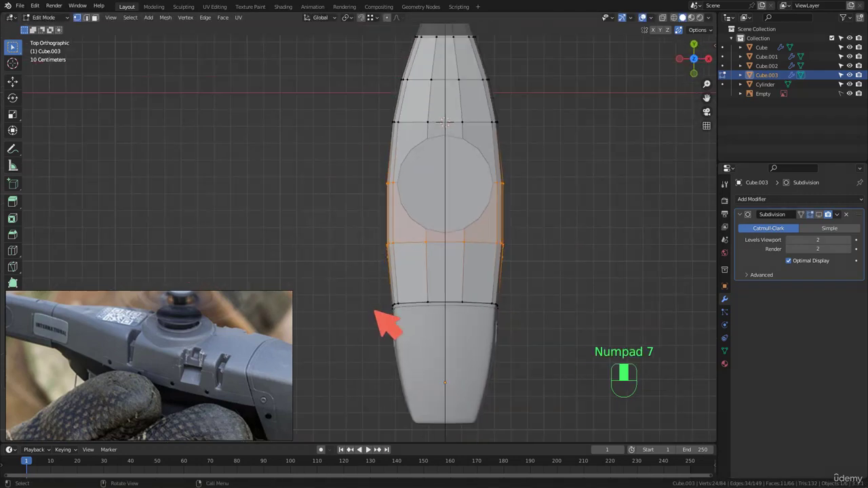
{"action": "mouse_move", "coordinate": [380, 314]}
{"action": "left_mouse_down"}
{"action": "mouse_move", "coordinate": [388, 70]}
{"action": "mouse_move", "coordinate": [416, 83]}
{"action": "left_mouse_up"}
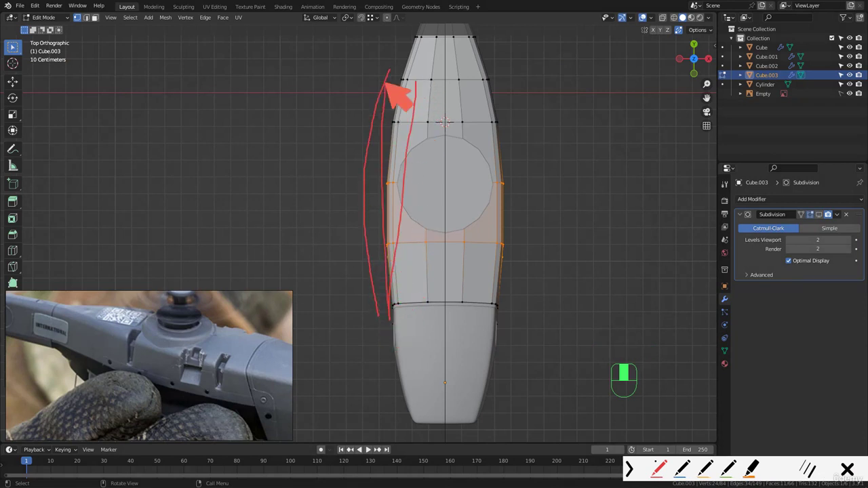
{"action": "key", "text": "Escape"}
{"action": "scroll", "coordinate": [486, 202], "scroll_direction": "up", "scroll_amount": 1}
{"action": "key", "text": "s"}
{"action": "key", "text": "x"}
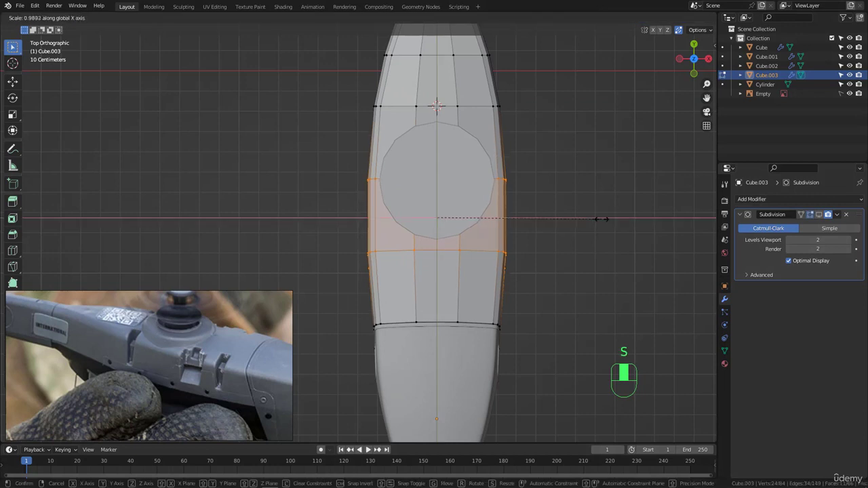
{"action": "left_click", "coordinate": [600, 219]}
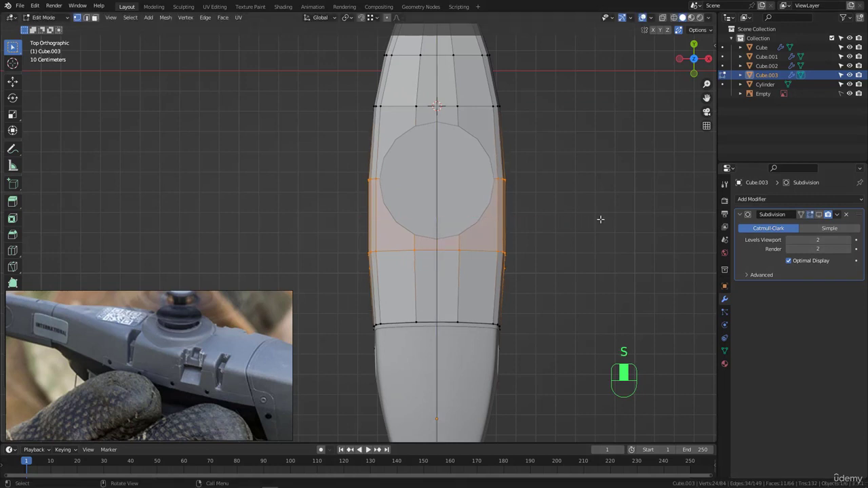
Step: Examine from above how the body's side edges flow into the nose at the seam
{"action": "scroll", "coordinate": [440, 224], "scroll_direction": "down", "scroll_amount": 2}
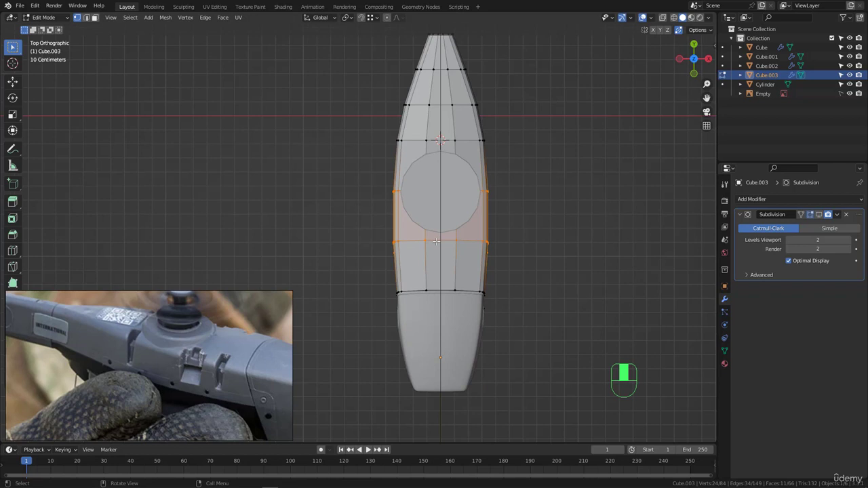
{"action": "scroll", "coordinate": [411, 318], "scroll_direction": "up", "scroll_amount": 2}
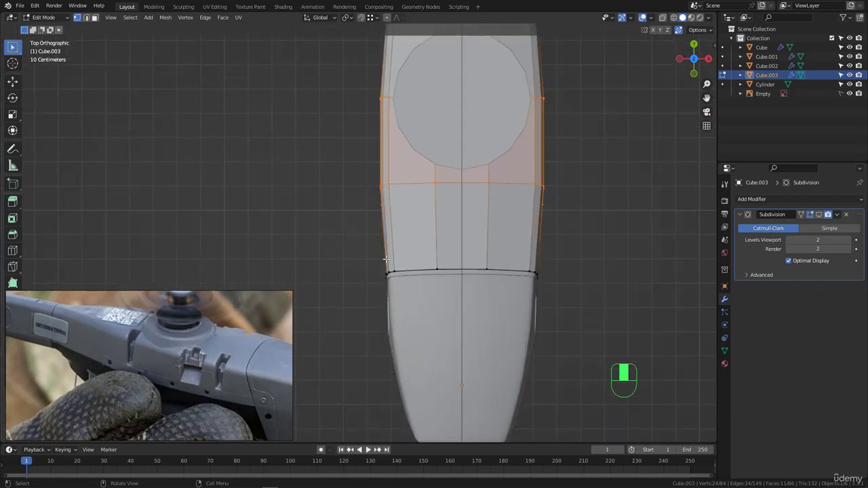
{"action": "scroll", "coordinate": [385, 258], "scroll_direction": "down", "scroll_amount": 3}
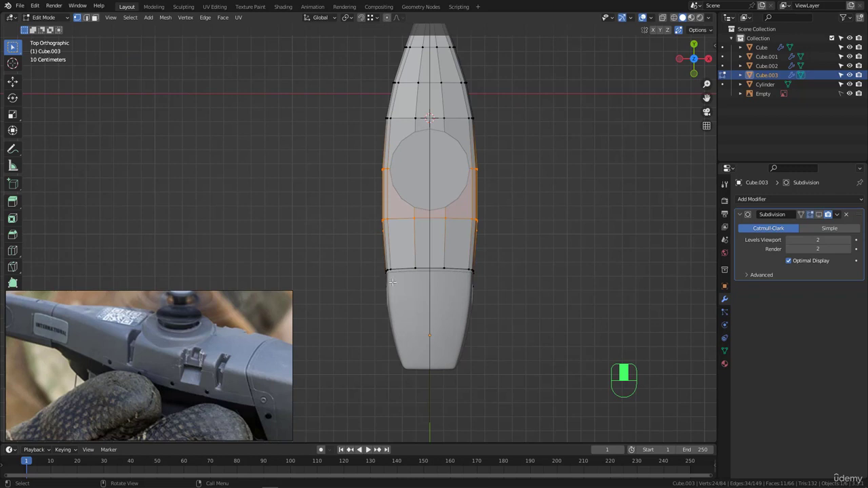
{"action": "scroll", "coordinate": [392, 282], "scroll_direction": "up", "scroll_amount": 2}
{"action": "scroll", "coordinate": [412, 296], "scroll_direction": "down", "scroll_amount": 4}
{"action": "scroll", "coordinate": [391, 287], "scroll_direction": "up", "scroll_amount": 6}
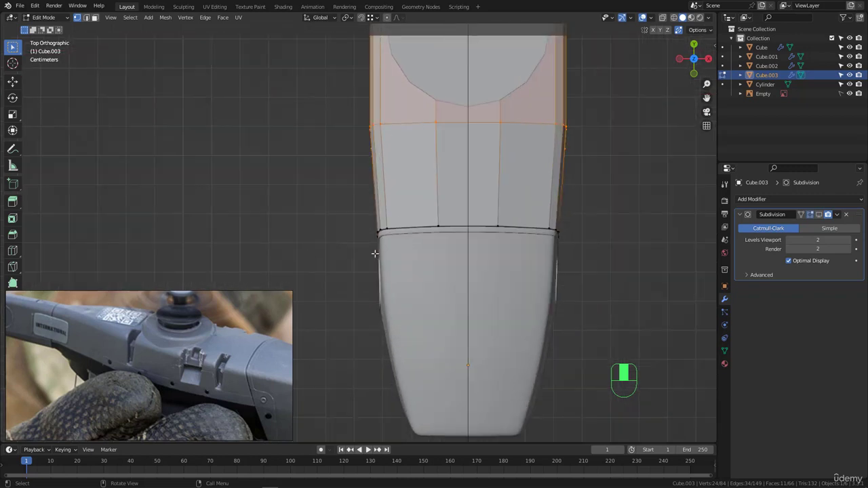
{"action": "scroll", "coordinate": [376, 253], "scroll_direction": "down", "scroll_amount": 6}
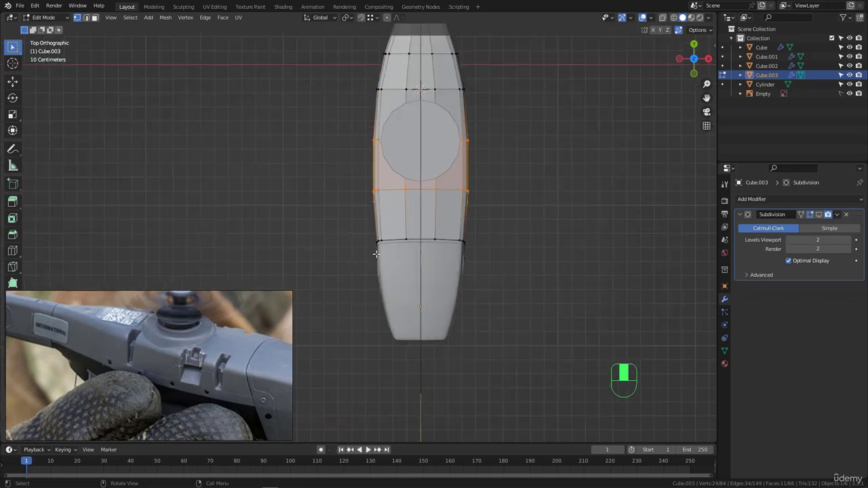
{"action": "scroll", "coordinate": [377, 252], "scroll_direction": "up", "scroll_amount": 5}
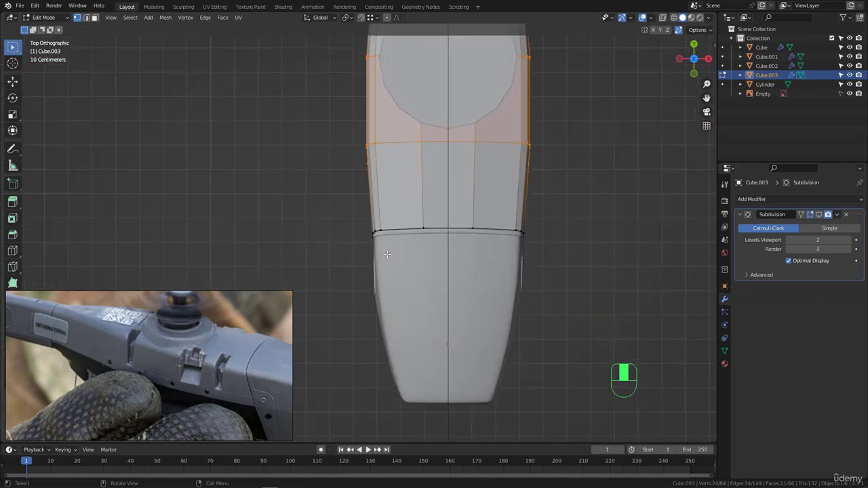
Step: Lasso-select the nose's edge strip along the body seam and its side plates in wireframe left view
{"action": "key", "text": "Tab"}
{"action": "left_click", "coordinate": [381, 259]}
{"action": "middle_click_drag", "start_coordinate": [381, 260], "coordinate": [428, 218]}
{"action": "key", "text": "Tab"}
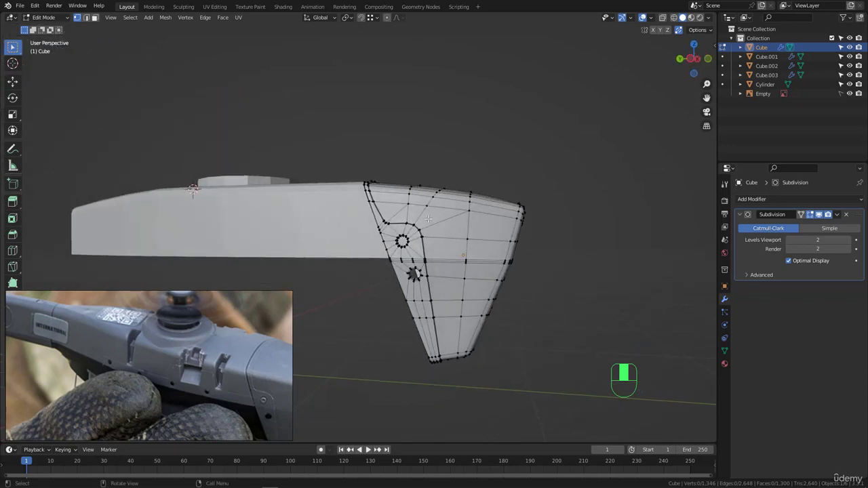
{"action": "key", "text": "ctrl+KP_3"}
{"action": "key", "text": "z"}
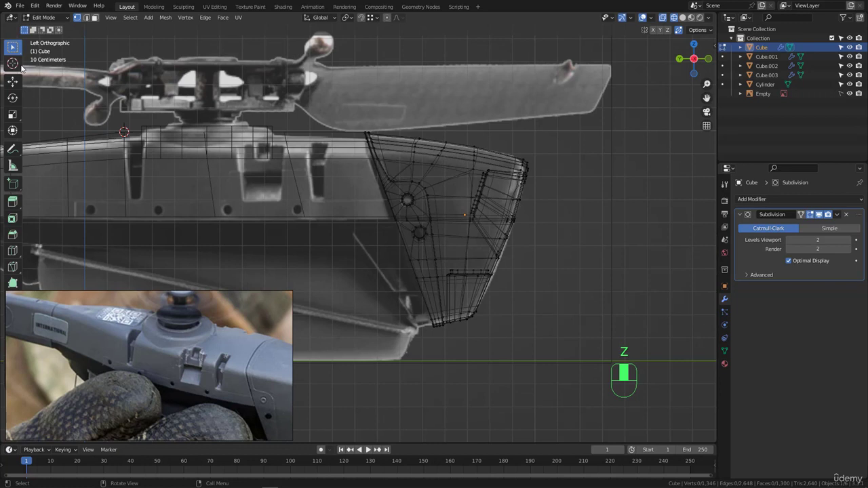
{"action": "mouse_move", "coordinate": [13, 52]}
{"action": "left_mouse_down"}
{"action": "mouse_move", "coordinate": [47, 88]}
{"action": "mouse_move", "coordinate": [47, 110]}
{"action": "left_mouse_up"}
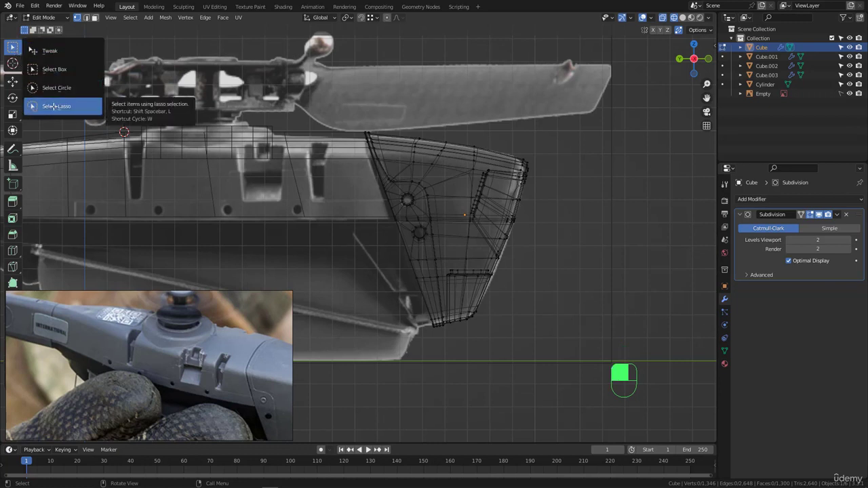
{"action": "left_click", "coordinate": [54, 107]}
{"action": "mouse_move", "coordinate": [384, 125]}
{"action": "left_mouse_down"}
{"action": "mouse_move", "coordinate": [389, 153]}
{"action": "mouse_move", "coordinate": [434, 192]}
{"action": "mouse_move", "coordinate": [446, 324]}
{"action": "mouse_move", "coordinate": [428, 349]}
{"action": "mouse_move", "coordinate": [365, 262]}
{"action": "mouse_move", "coordinate": [350, 125]}
{"action": "mouse_move", "coordinate": [352, 143]}
{"action": "left_mouse_up"}
{"action": "scroll", "coordinate": [403, 210], "scroll_direction": "up", "scroll_amount": 4}
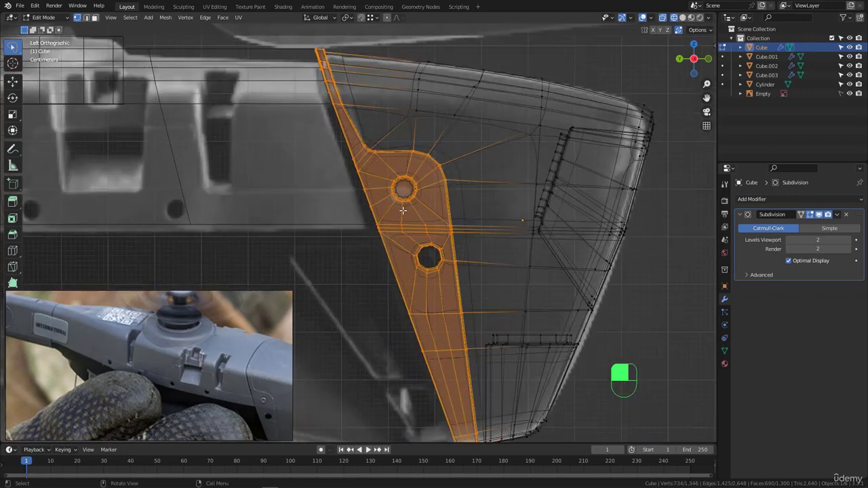
Step: Return the nose to solid shading and enable proportional editing for the selected seam strip
{"action": "scroll", "coordinate": [416, 163], "scroll_direction": "down", "scroll_amount": 5}
{"action": "middle_click_drag", "start_coordinate": [415, 172], "coordinate": [347, 201]}
{"action": "key", "text": "z"}
{"action": "middle_click_drag", "start_coordinate": [378, 174], "coordinate": [388, 152]}
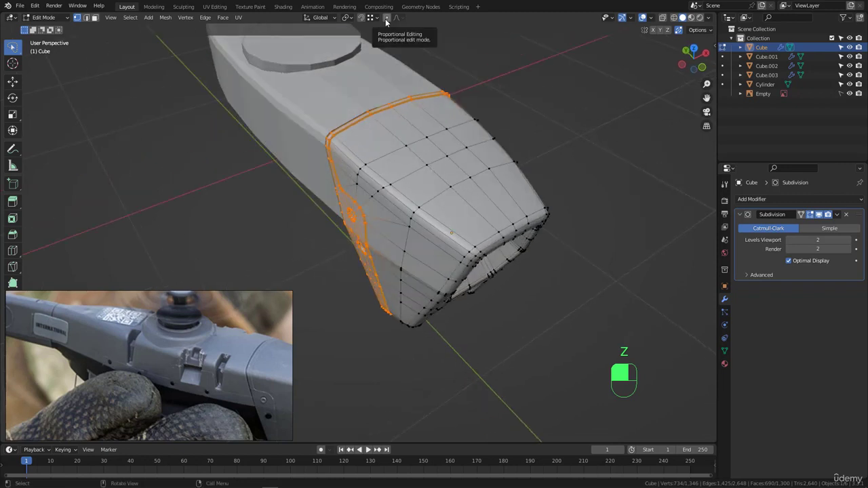
{"action": "left_click", "coordinate": [386, 18]}
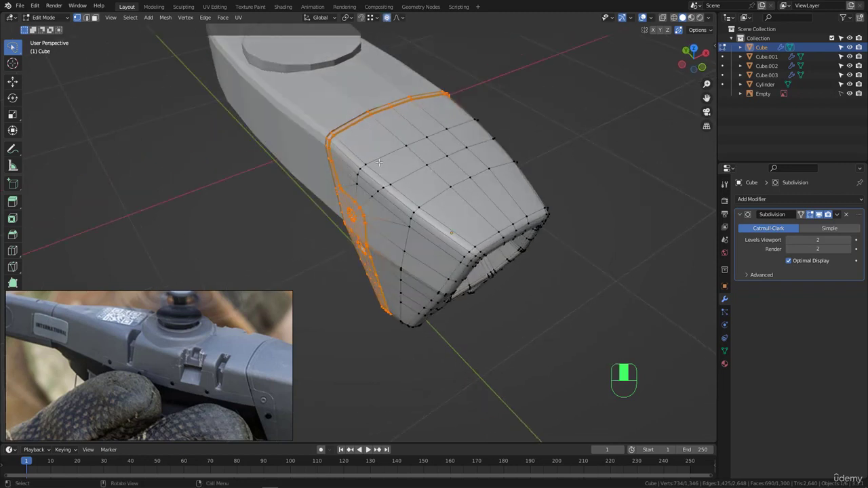
Step: Scale the nose's selected seam strip to about 1.036 along X in top view with a proportional size of 0.22
{"action": "middle_click_drag", "start_coordinate": [378, 163], "coordinate": [336, 170]}
{"action": "key", "text": "KP_7"}
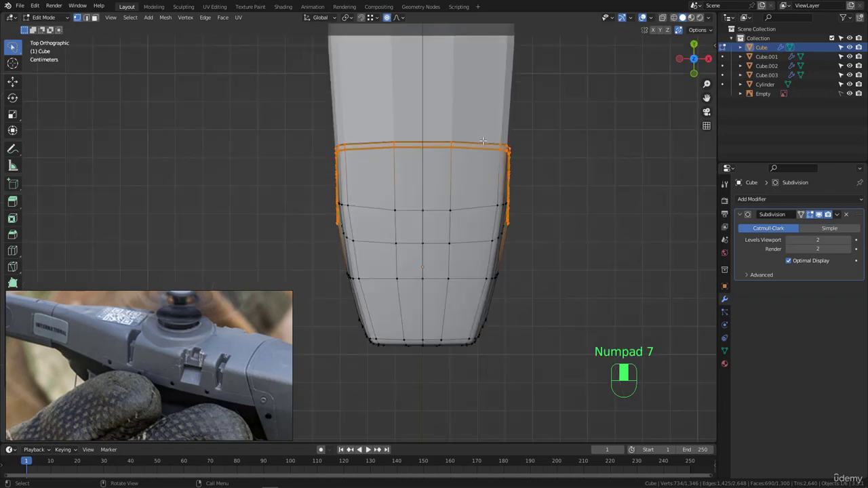
{"action": "middle_click_drag", "start_coordinate": [576, 183], "coordinate": [553, 192], "text": "shift"}
{"action": "key", "text": "s"}
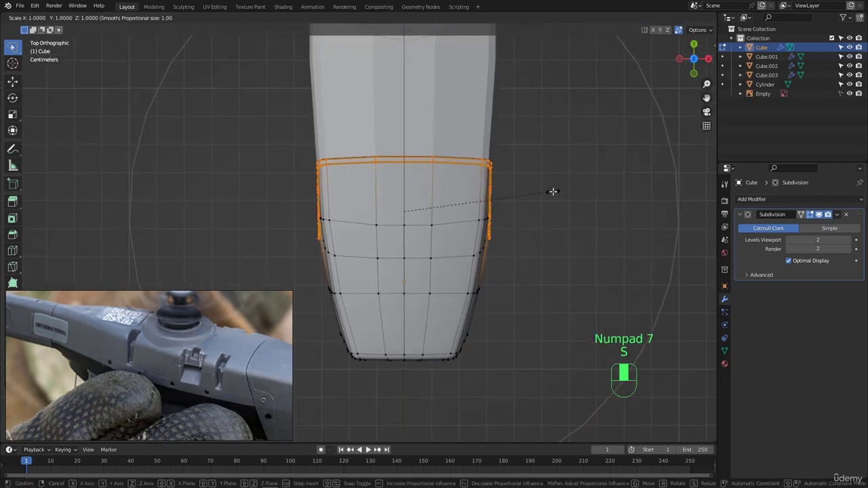
{"action": "right_click", "coordinate": [553, 192]}
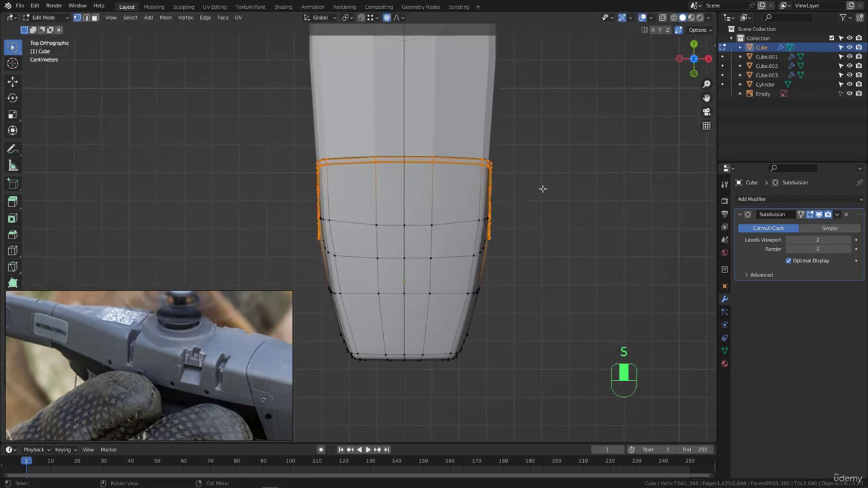
{"action": "key", "text": "s"}
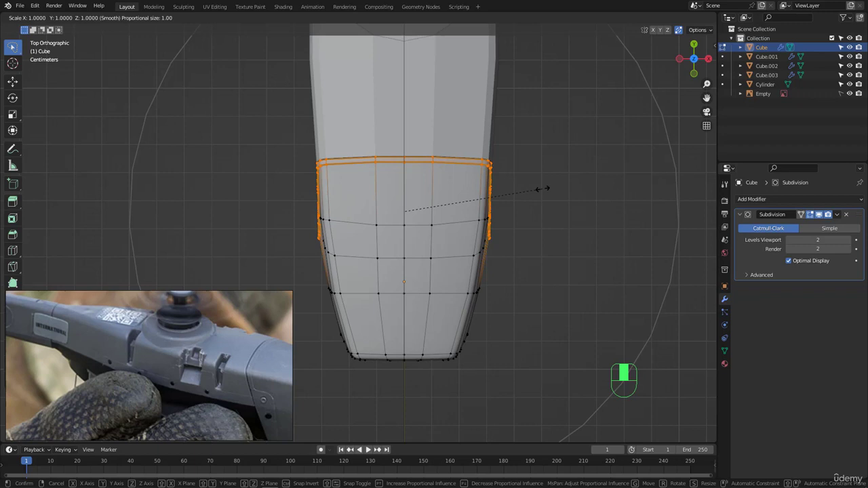
{"action": "scroll", "coordinate": [542, 189], "scroll_direction": "up", "scroll_amount": 16}
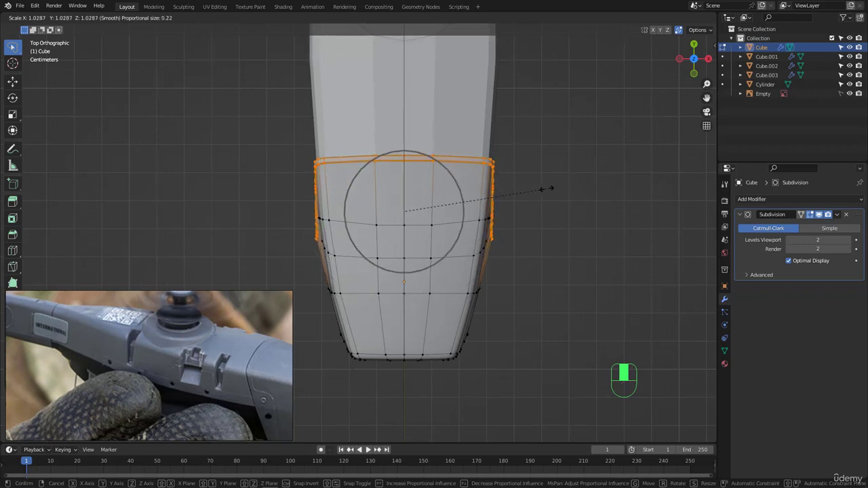
{"action": "key", "text": "x"}
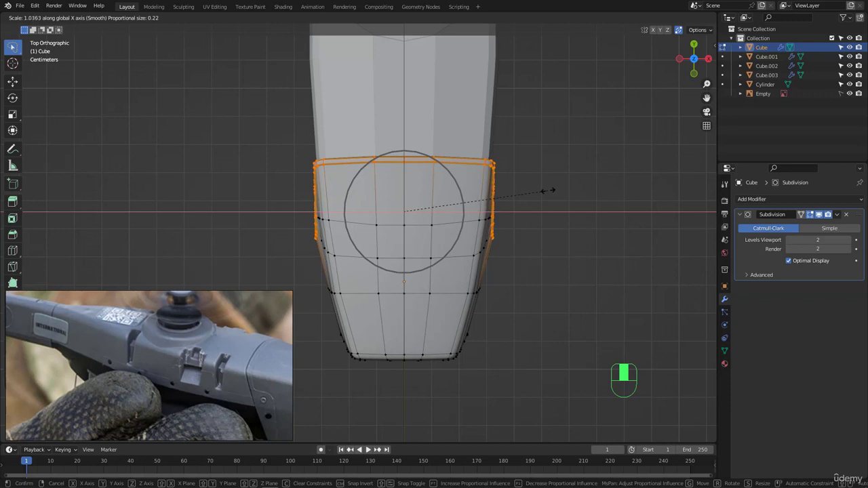
{"action": "left_click", "coordinate": [548, 190]}
Step: Inspect the widened nose seam and its rounded corner loops up close, and check the Auto Merge Vertices option
{"action": "middle_click_drag", "start_coordinate": [470, 202], "coordinate": [288, 97]}
{"action": "key", "text": "Tab"}
{"action": "scroll", "coordinate": [289, 71], "scroll_direction": "up", "scroll_amount": 5}
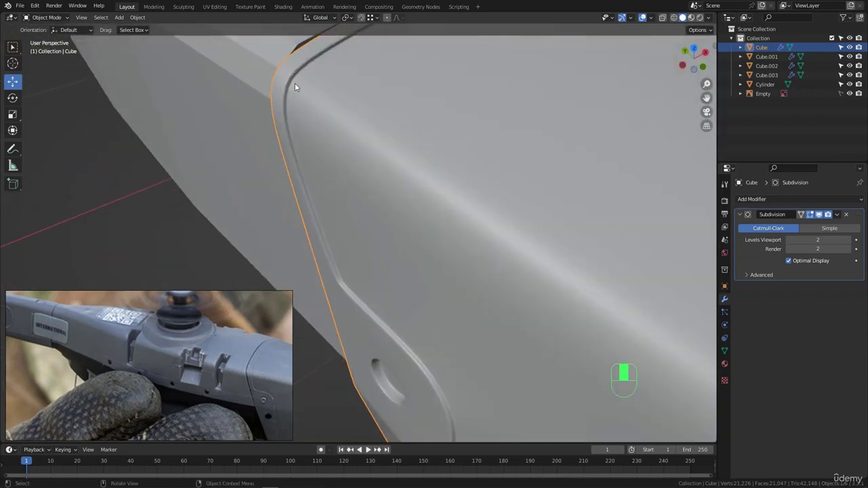
{"action": "key", "text": "Tab"}
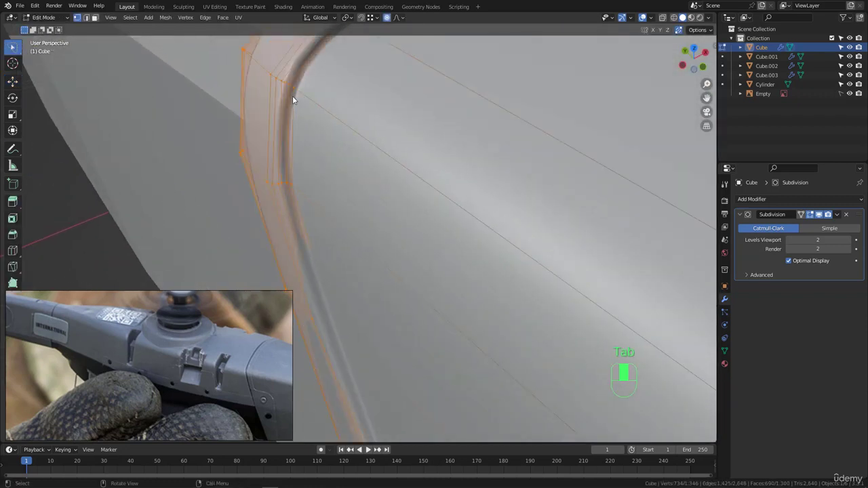
{"action": "key", "text": "Tab"}
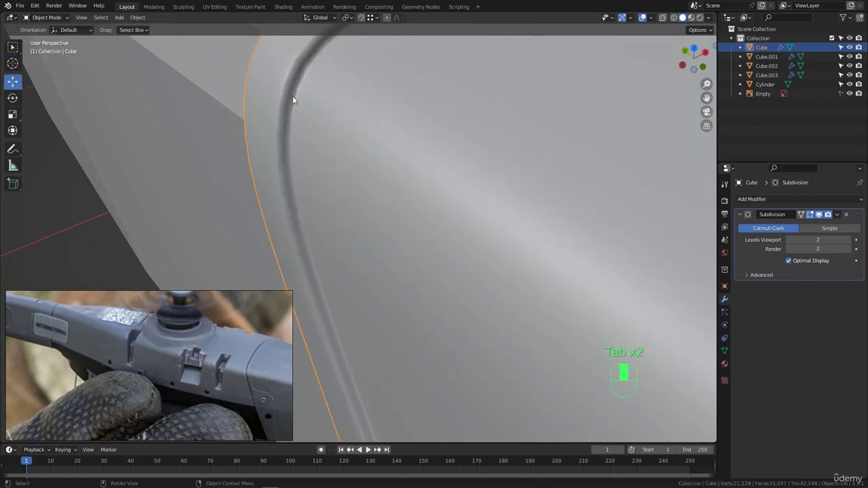
{"action": "key", "text": "Tab"}
{"action": "middle_click_drag", "start_coordinate": [292, 103], "coordinate": [347, 281]}
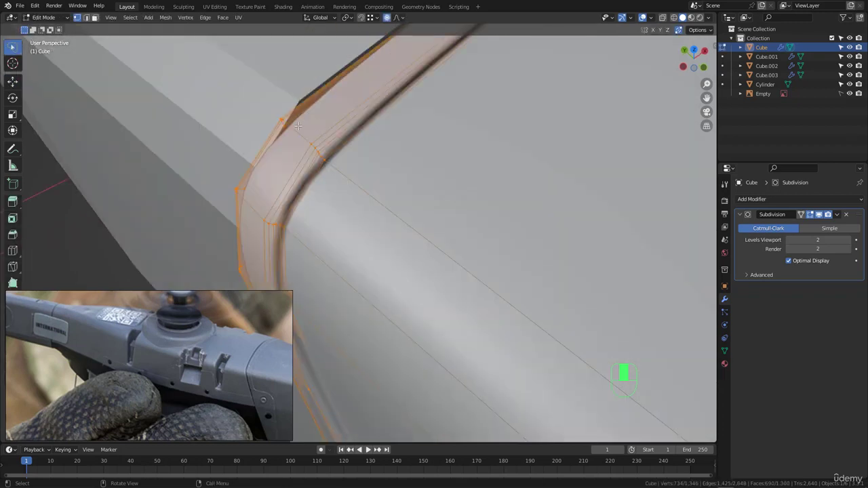
{"action": "middle_click_drag", "start_coordinate": [297, 126], "coordinate": [307, 195]}
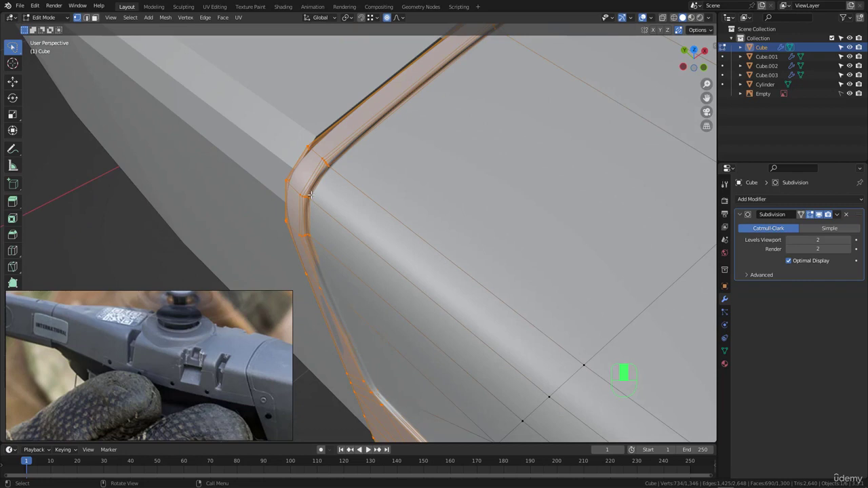
{"action": "left_click", "coordinate": [677, 31]}
{"action": "scroll", "coordinate": [318, 179], "scroll_direction": "up", "scroll_amount": 6}
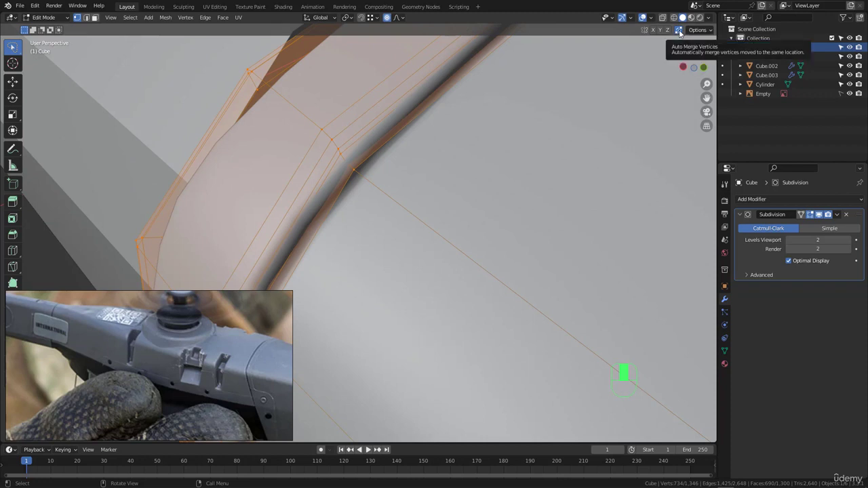
Step: Undo the last widening of the nose's seam strip
{"action": "middle_click_drag", "start_coordinate": [515, 88], "coordinate": [466, 296]}
{"action": "key", "text": "ctrl+z"}
{"action": "key", "text": "ctrl+z"}
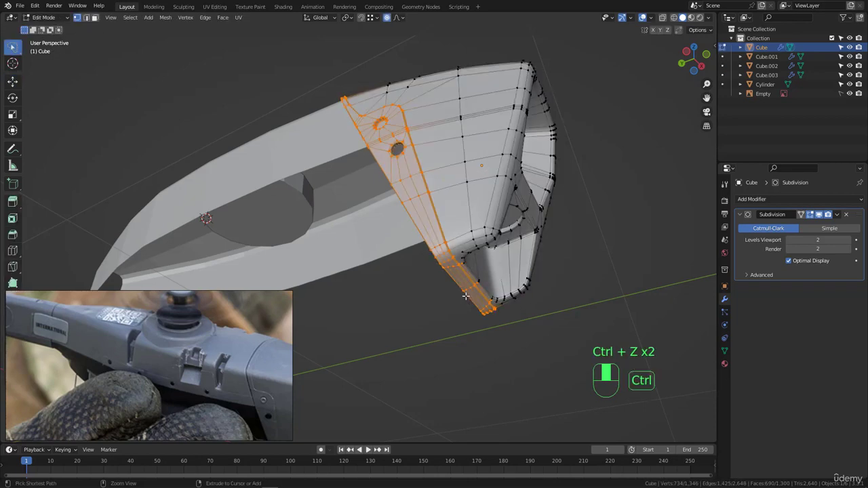
{"action": "key", "text": "ctrl+z"}
{"action": "key", "text": "ctrl+z"}
{"action": "key", "text": "ctrl+z"}
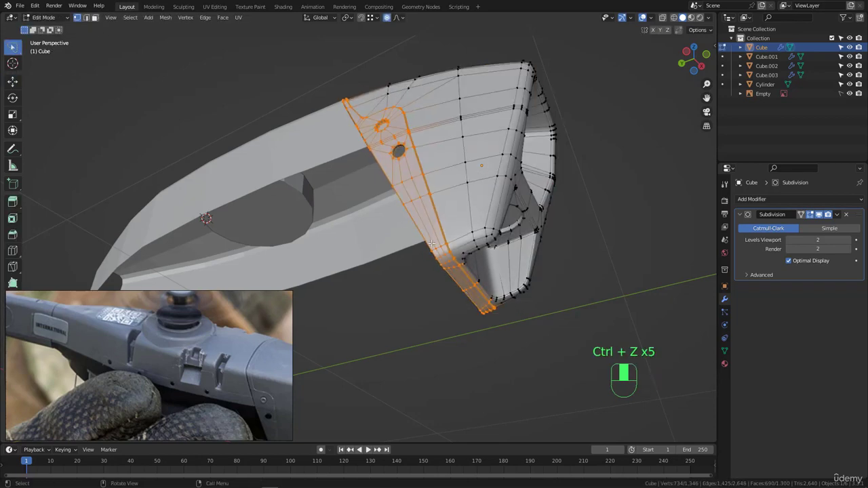
Step: Deselect the lower end of the nose's seam strip in wireframe left view and return to solid shading
{"action": "middle_click_drag", "start_coordinate": [465, 296], "coordinate": [469, 269]}
{"action": "key", "text": "ctrl+KP_3"}
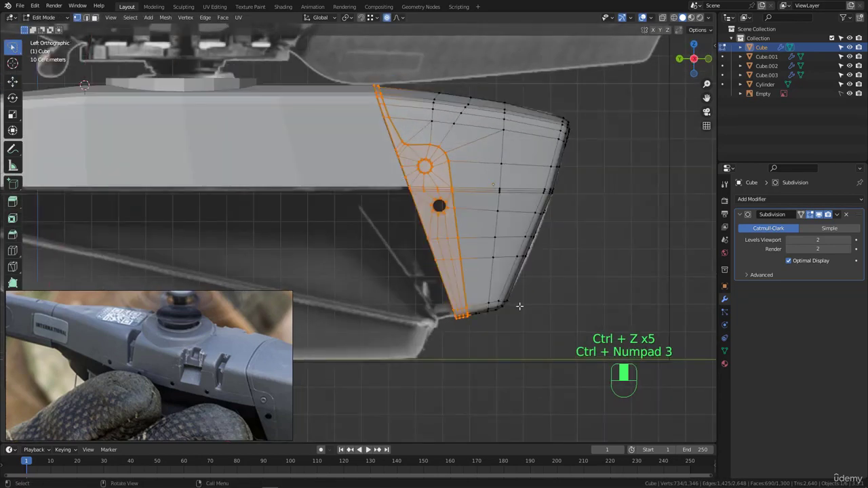
{"action": "scroll", "coordinate": [459, 316], "scroll_direction": "up", "scroll_amount": 3}
{"action": "key", "text": "z"}
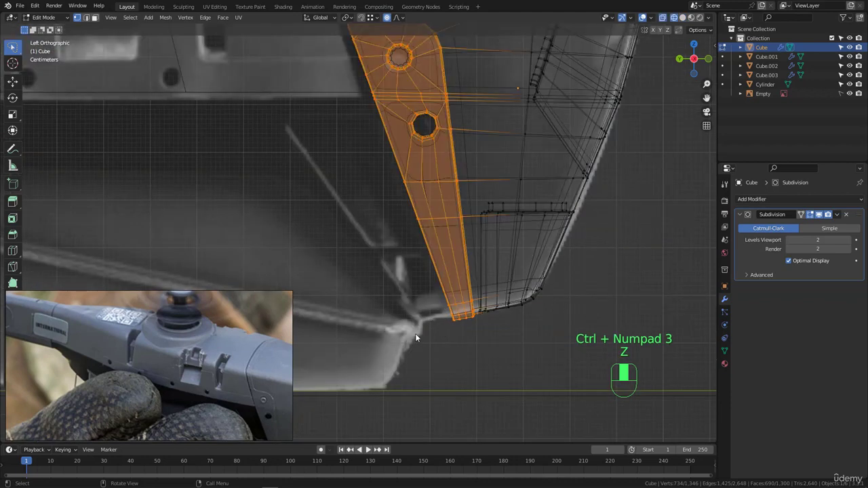
{"action": "left_click_drag", "start_coordinate": [432, 302], "coordinate": [454, 326], "text": "ctrl"}
{"action": "scroll", "coordinate": [435, 283], "scroll_direction": "down", "scroll_amount": 4}
{"action": "middle_click_drag", "start_coordinate": [435, 282], "coordinate": [377, 246]}
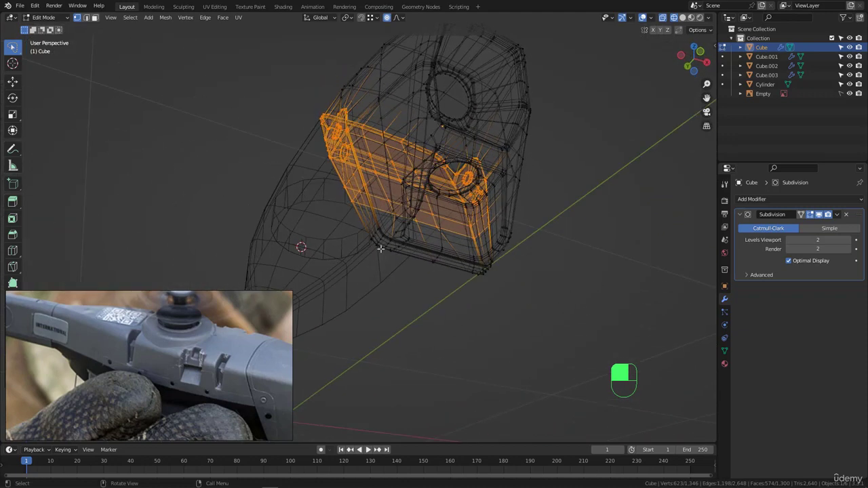
{"action": "key", "text": "z"}
{"action": "left_click", "coordinate": [459, 212]}
Step: Scale the nose's remaining seam selection to about 1.066 along X in top view with a proportional size of 0.32
{"action": "key", "text": "KP_7"}
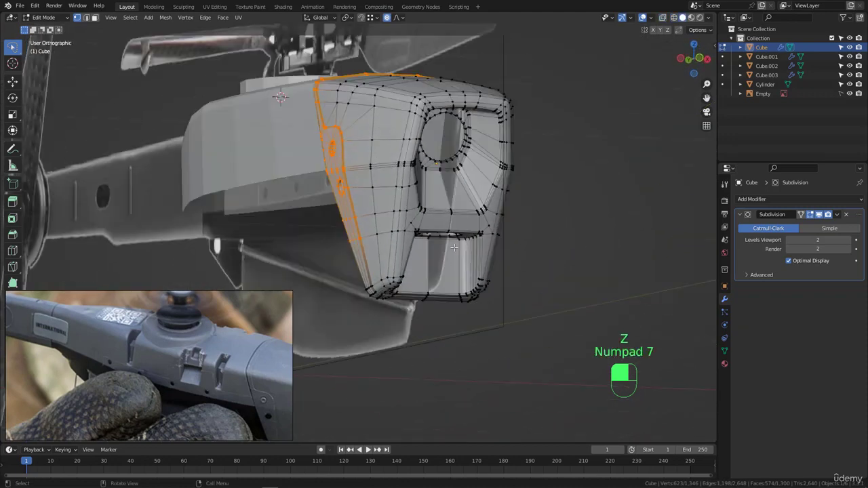
{"action": "middle_click_drag", "start_coordinate": [375, 131], "coordinate": [355, 189], "text": "shift"}
{"action": "scroll", "coordinate": [496, 200], "scroll_direction": "up", "scroll_amount": 2}
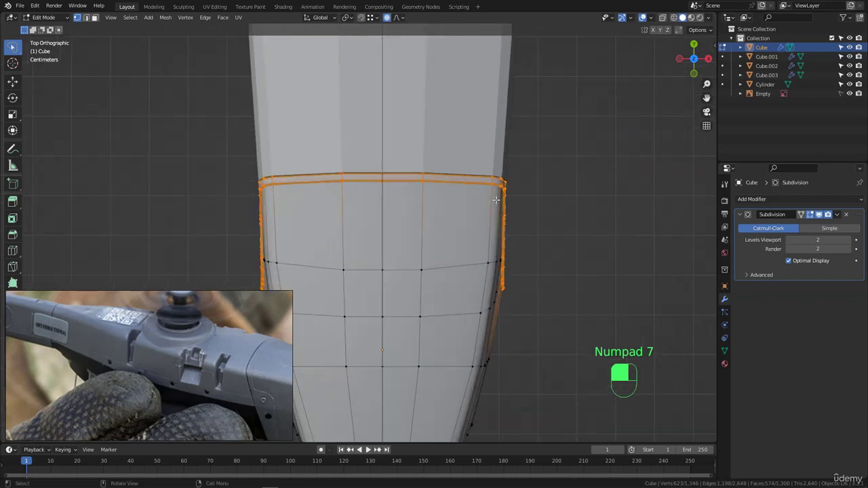
{"action": "key", "text": "s"}
{"action": "key", "text": "x"}
{"action": "scroll", "coordinate": [587, 200], "scroll_direction": "up", "scroll_amount": 2}
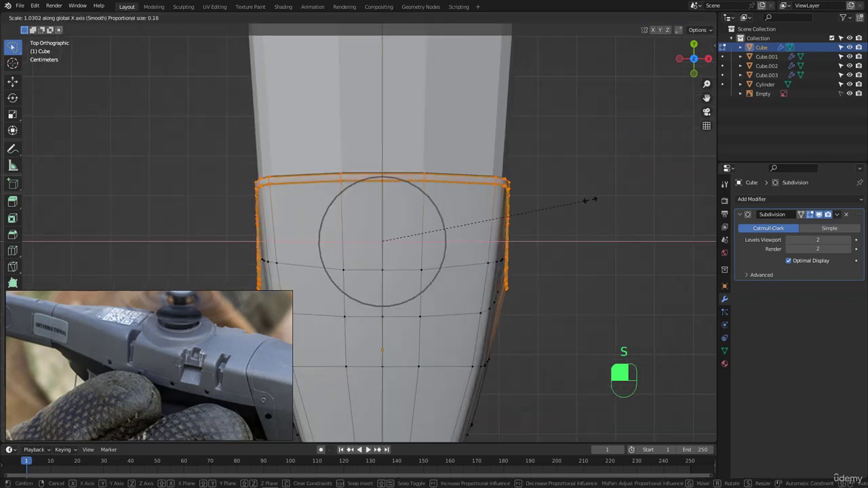
{"action": "scroll", "coordinate": [588, 200], "scroll_direction": "down", "scroll_amount": 3}
{"action": "scroll", "coordinate": [588, 200], "scroll_direction": "down", "scroll_amount": 2}
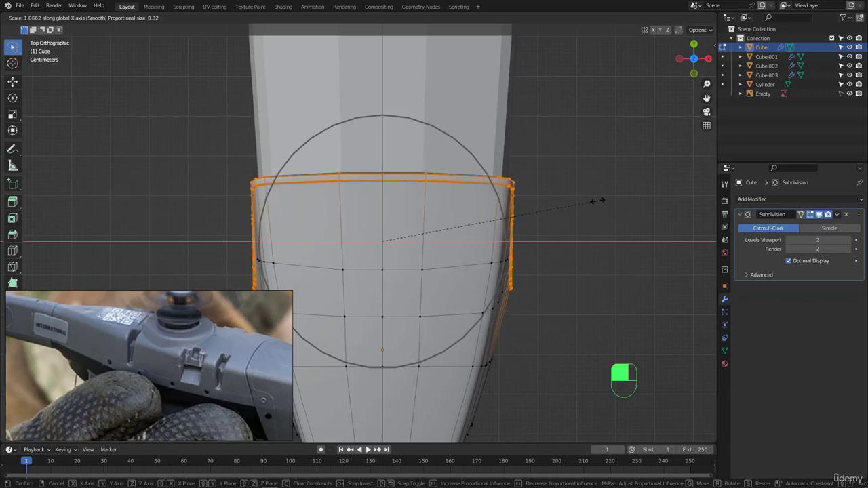
{"action": "left_click", "coordinate": [593, 201]}
{"action": "scroll", "coordinate": [396, 214], "scroll_direction": "down", "scroll_amount": 5}
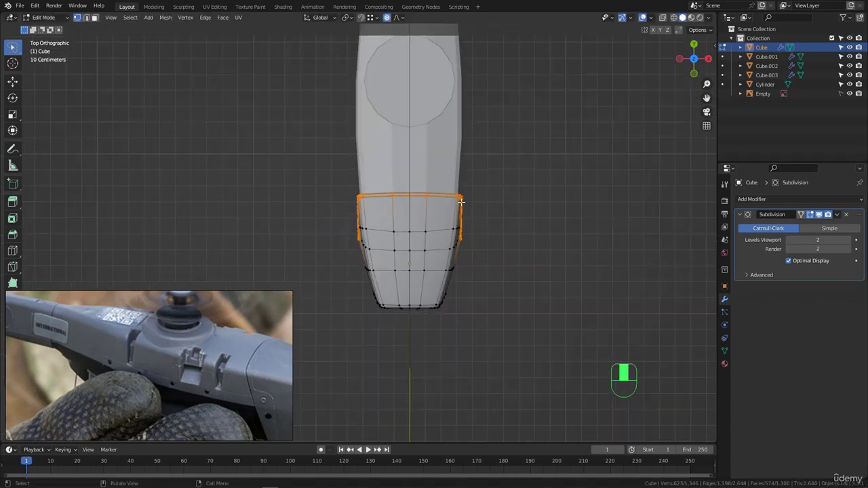
{"action": "scroll", "coordinate": [396, 214], "scroll_direction": "up", "scroll_amount": 1}
Step: Switch to editing the main body and box-select its end vertices at the nose seam in wireframe top view
{"action": "key", "text": "Tab"}
{"action": "left_click", "coordinate": [397, 199]}
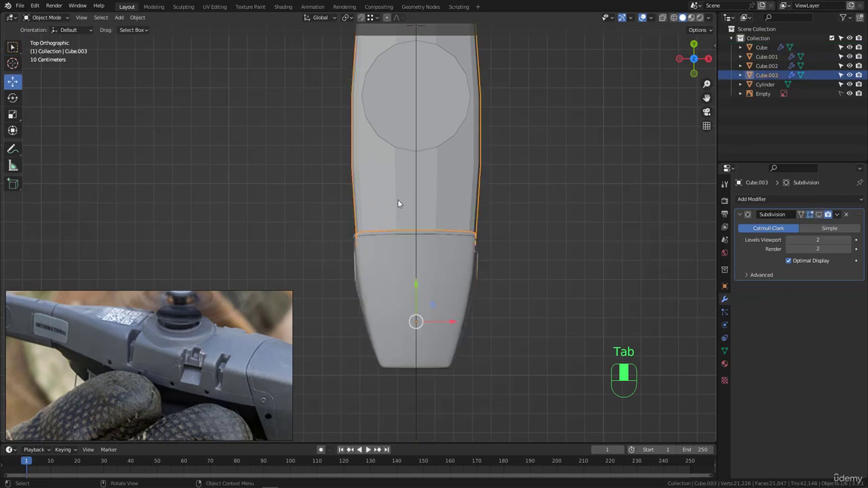
{"action": "key", "text": "Tab"}
{"action": "key", "text": "z"}
{"action": "mouse_move", "coordinate": [331, 288]}
{"action": "left_mouse_down"}
{"action": "mouse_move", "coordinate": [490, 223]}
{"action": "mouse_move", "coordinate": [518, 227]}
{"action": "mouse_move", "coordinate": [326, 206]}
{"action": "mouse_move", "coordinate": [451, 308]}
{"action": "mouse_move", "coordinate": [543, 214]}
{"action": "left_mouse_up"}
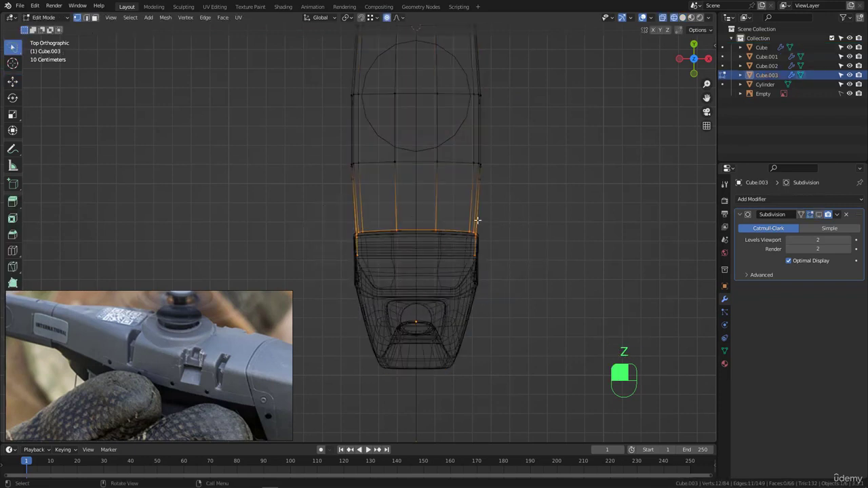
{"action": "scroll", "coordinate": [460, 247], "scroll_direction": "up", "scroll_amount": 3}
{"action": "scroll", "coordinate": [513, 255], "scroll_direction": "up", "scroll_amount": 2}
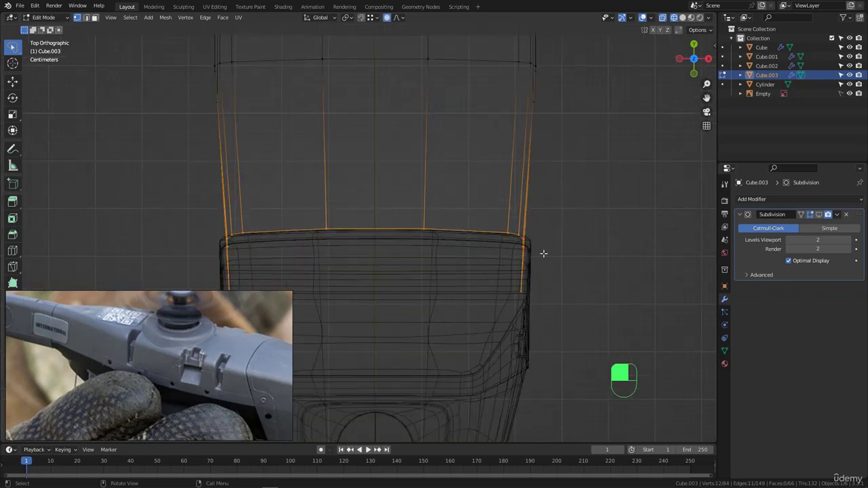
Step: Scale the body's selected seam vertices to about 1.04 along X with a proportional size of 0.32 and return to solid shading
{"action": "key", "text": "s"}
{"action": "key", "text": "x"}
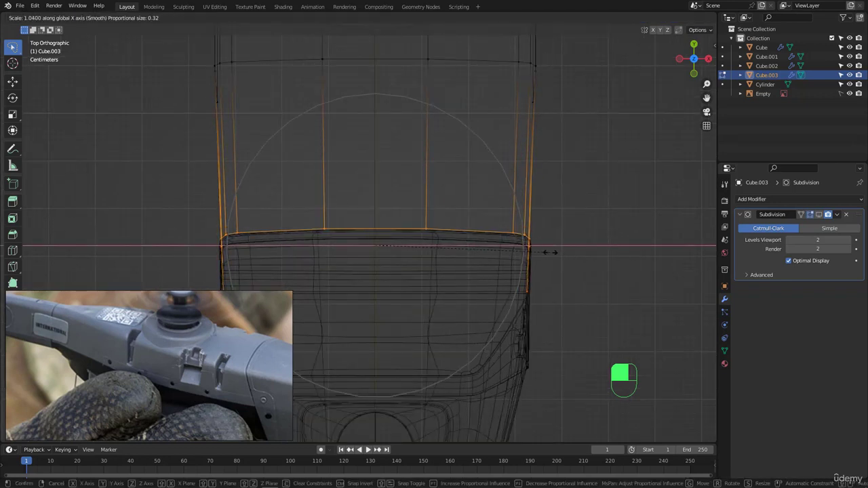
{"action": "left_click", "coordinate": [549, 251]}
{"action": "scroll", "coordinate": [451, 251], "scroll_direction": "down", "scroll_amount": 4}
{"action": "key", "text": "z"}
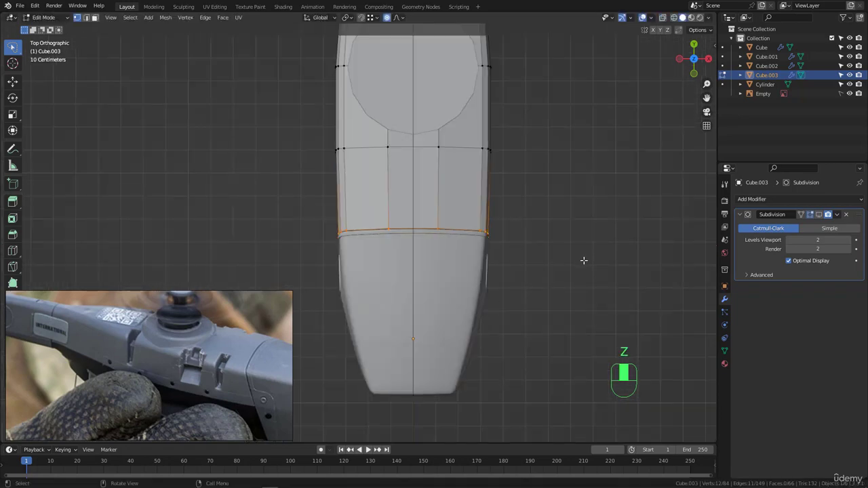
Step: Examine the body, its seam with the nose and the round rotor base from several angles, leaving mesh editing
{"action": "mouse_move", "coordinate": [581, 260]}
{"action": "middle_mouse_down"}
{"action": "mouse_move", "coordinate": [488, 207]}
{"action": "mouse_move", "coordinate": [508, 165]}
{"action": "mouse_move", "coordinate": [500, 276]}
{"action": "mouse_move", "coordinate": [455, 183]}
{"action": "mouse_move", "coordinate": [448, 186]}
{"action": "mouse_move", "coordinate": [467, 234]}
{"action": "mouse_move", "coordinate": [354, 174]}
{"action": "mouse_move", "coordinate": [457, 175]}
{"action": "mouse_move", "coordinate": [553, 213]}
{"action": "mouse_move", "coordinate": [455, 213]}
{"action": "mouse_move", "coordinate": [471, 172]}
{"action": "mouse_move", "coordinate": [450, 132]}
{"action": "mouse_move", "coordinate": [448, 199]}
{"action": "mouse_move", "coordinate": [538, 137]}
{"action": "mouse_move", "coordinate": [418, 231]}
{"action": "mouse_move", "coordinate": [337, 229]}
{"action": "mouse_move", "coordinate": [382, 240]}
{"action": "mouse_move", "coordinate": [429, 215]}
{"action": "mouse_move", "coordinate": [420, 249]}
{"action": "mouse_move", "coordinate": [457, 193]}
{"action": "middle_mouse_up"}
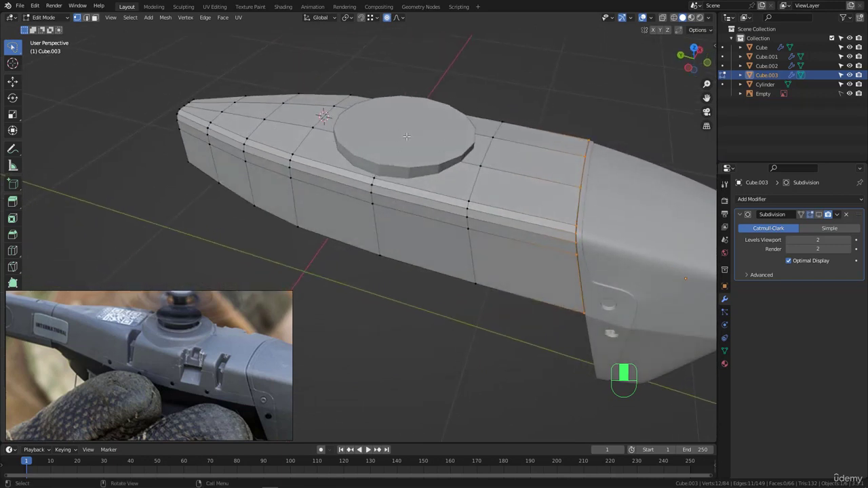
{"action": "middle_click_drag", "start_coordinate": [437, 158], "coordinate": [373, 212]}
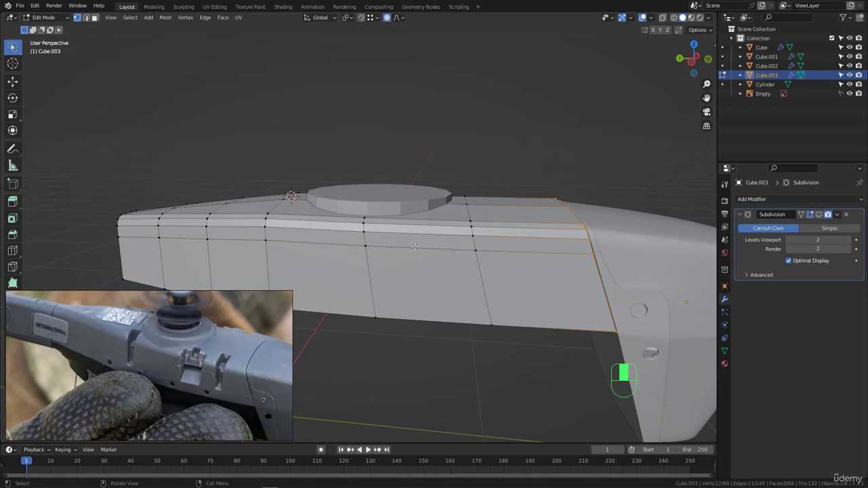
{"action": "key", "text": "Tab"}
{"action": "middle_click_drag", "start_coordinate": [465, 250], "coordinate": [415, 234]}
{"action": "scroll", "coordinate": [415, 234], "scroll_direction": "up", "scroll_amount": 2}
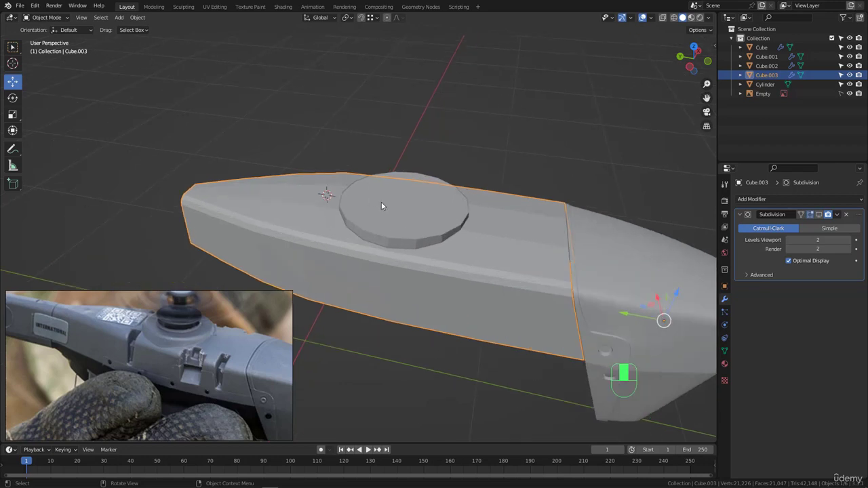
{"action": "middle_click_drag", "start_coordinate": [381, 201], "coordinate": [267, 145]}
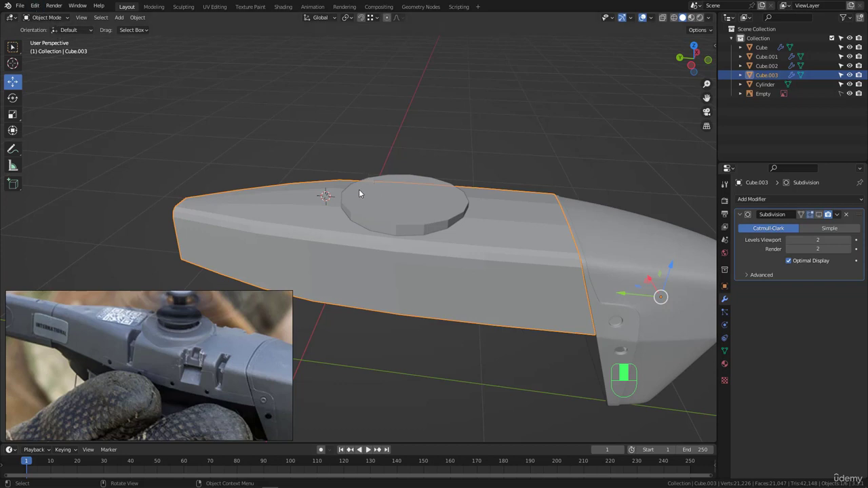
Step: Check that the Bool Tool add-on is enabled by searching the add-ons for "bool", and save the preferences
{"action": "left_click", "coordinate": [34, 8]}
{"action": "left_click", "coordinate": [58, 138]}
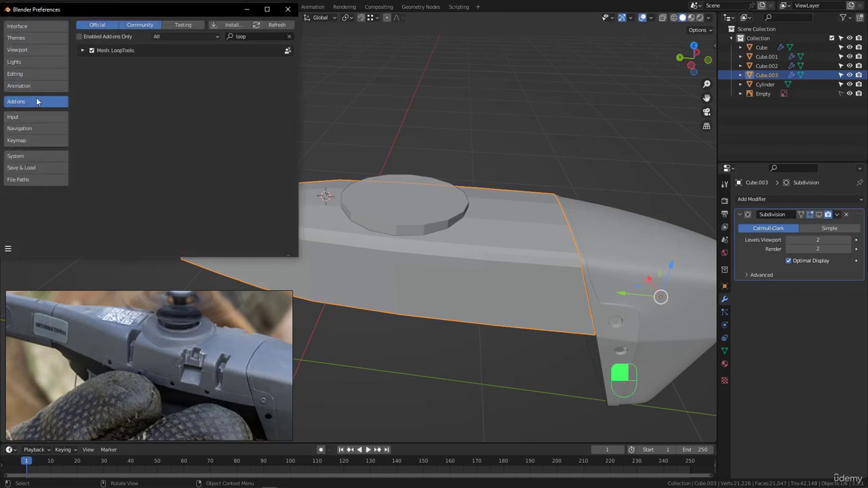
{"action": "left_click", "coordinate": [289, 37]}
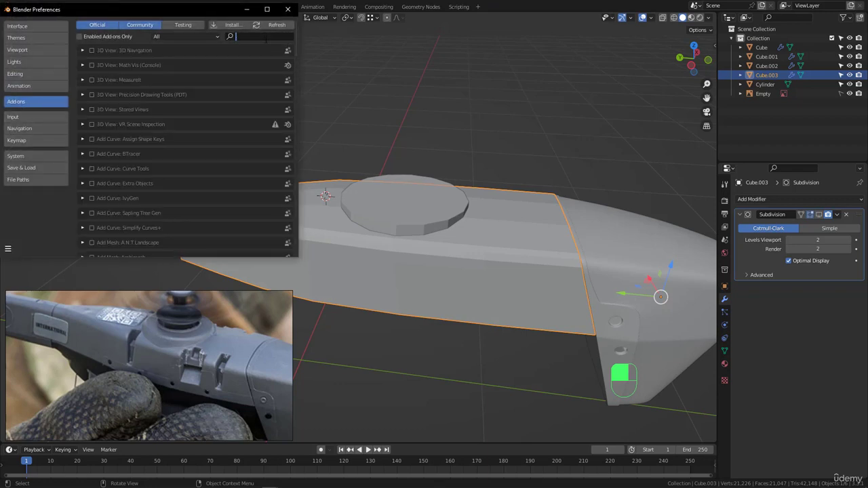
{"action": "type", "text": "bool"}
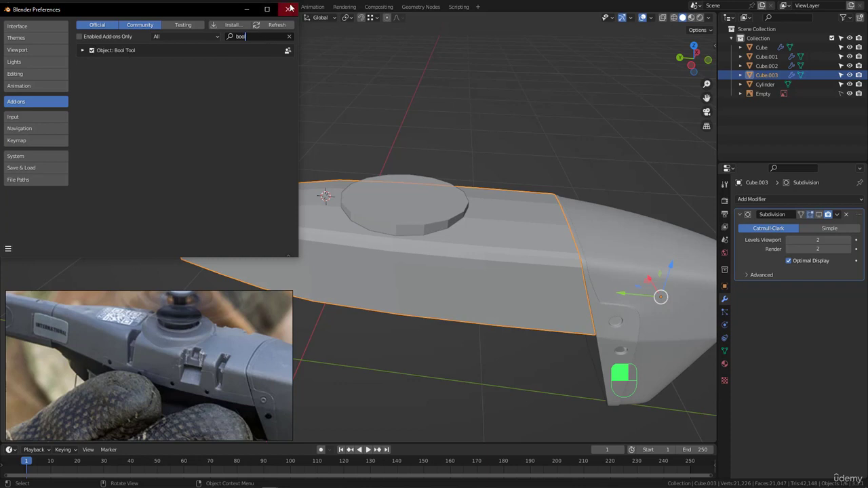
{"action": "left_click", "coordinate": [9, 249]}
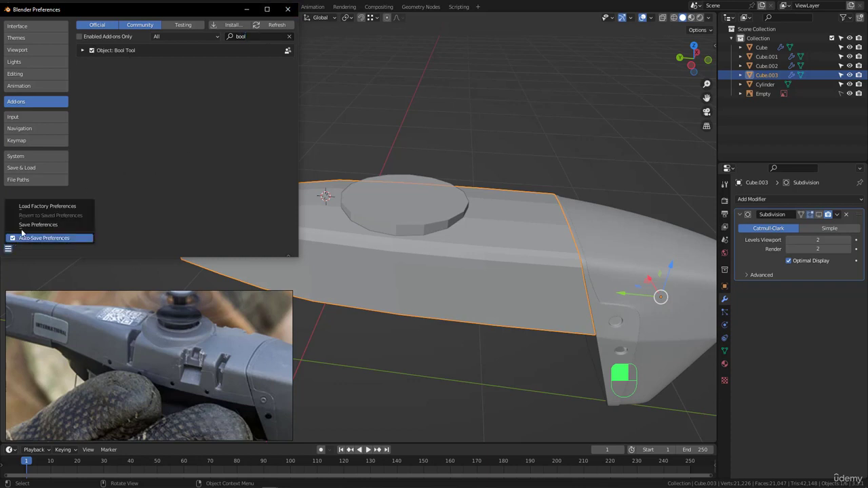
{"action": "left_click", "coordinate": [31, 226]}
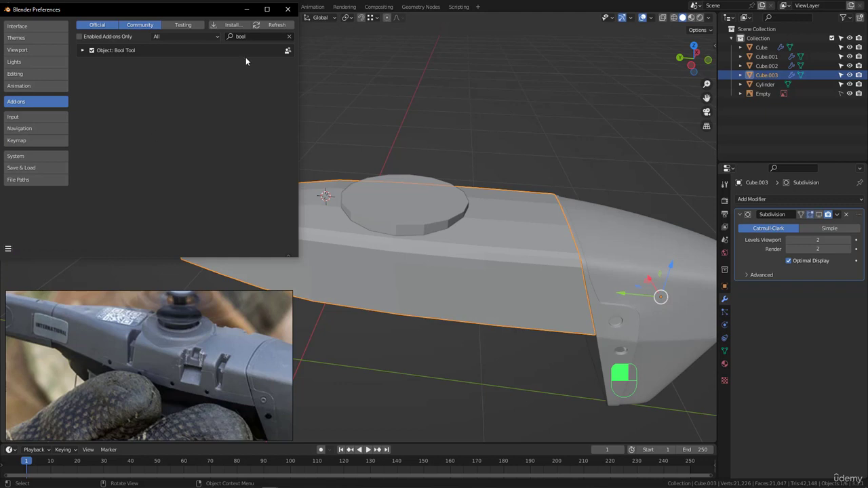
{"action": "left_click", "coordinate": [288, 9]}
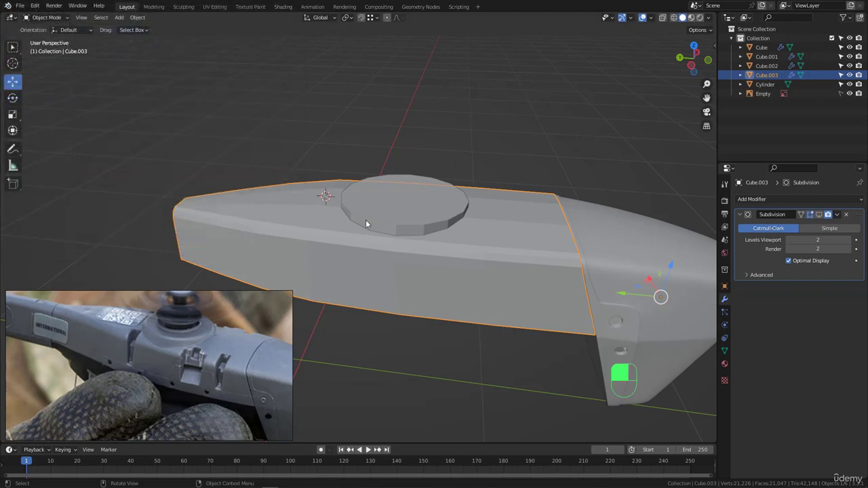
Step: Bring up the Bool Tool add-on's Auto Boolean and Brush Boolean operations beside the model
{"action": "left_click", "coordinate": [715, 44]}
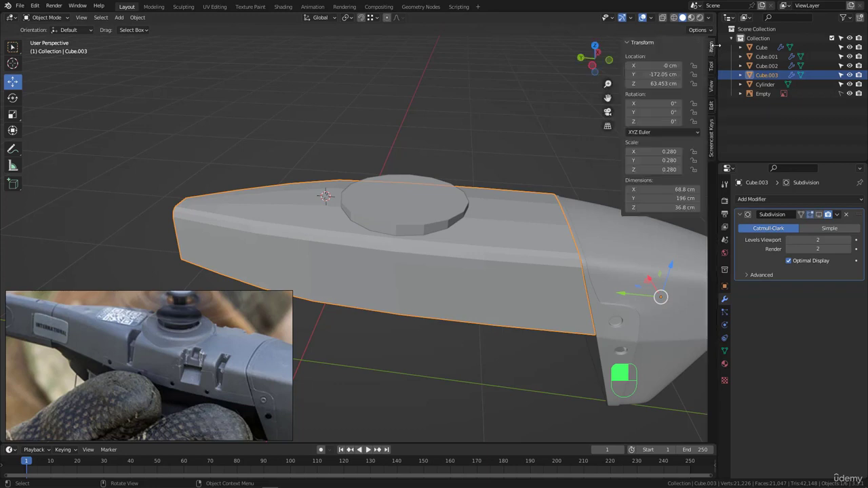
{"action": "left_click", "coordinate": [711, 106]}
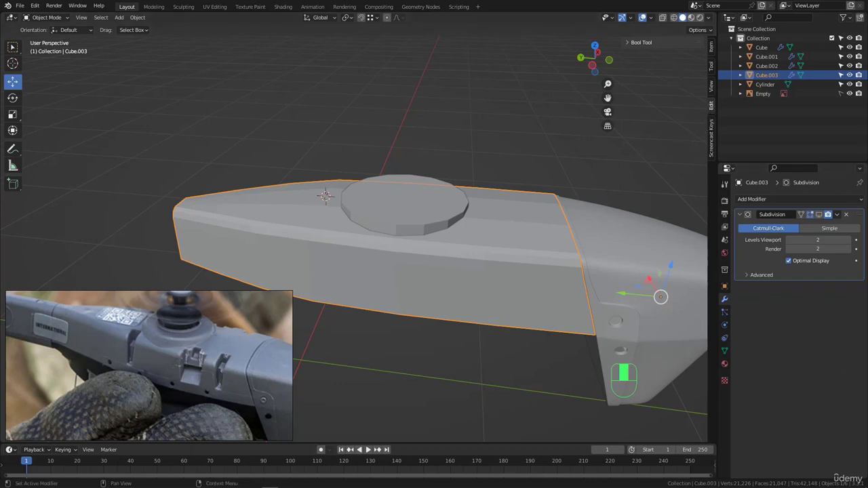
{"action": "left_click", "coordinate": [625, 43]}
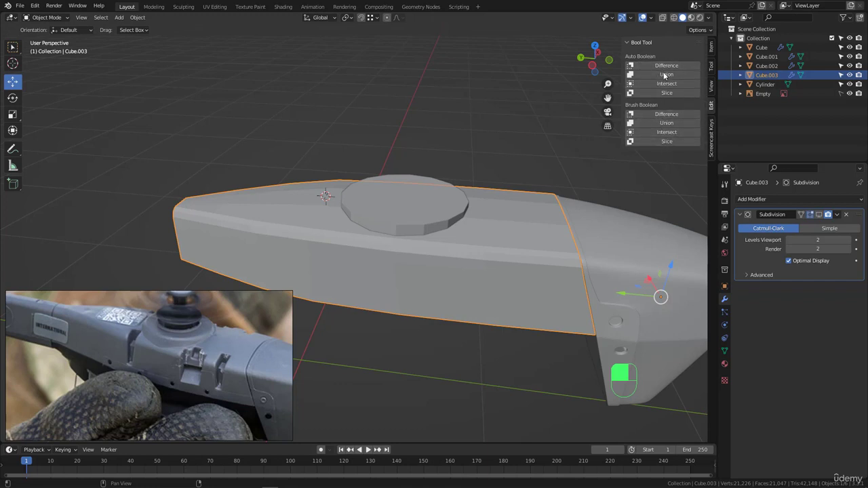
{"action": "scroll", "coordinate": [400, 147], "scroll_direction": "down", "scroll_amount": 2}
{"action": "middle_click_drag", "start_coordinate": [410, 177], "coordinate": [402, 182]}
{"action": "scroll", "coordinate": [444, 201], "scroll_direction": "up", "scroll_amount": 4}
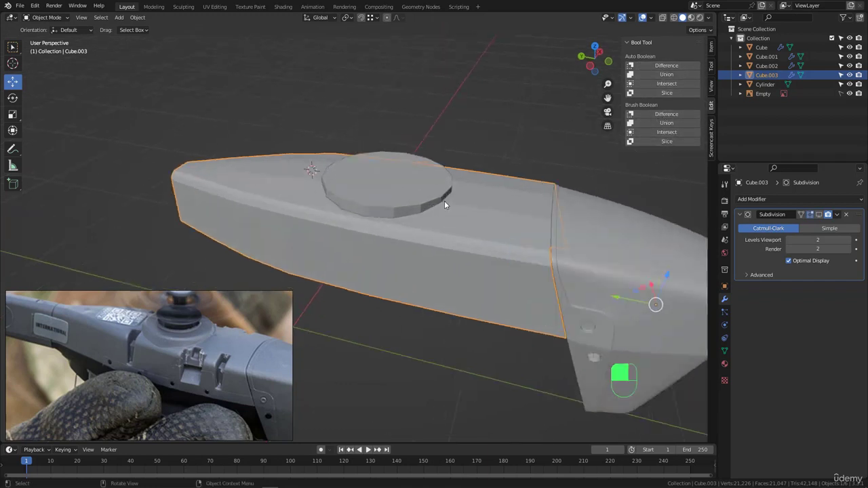
{"action": "left_click", "coordinate": [415, 193]}
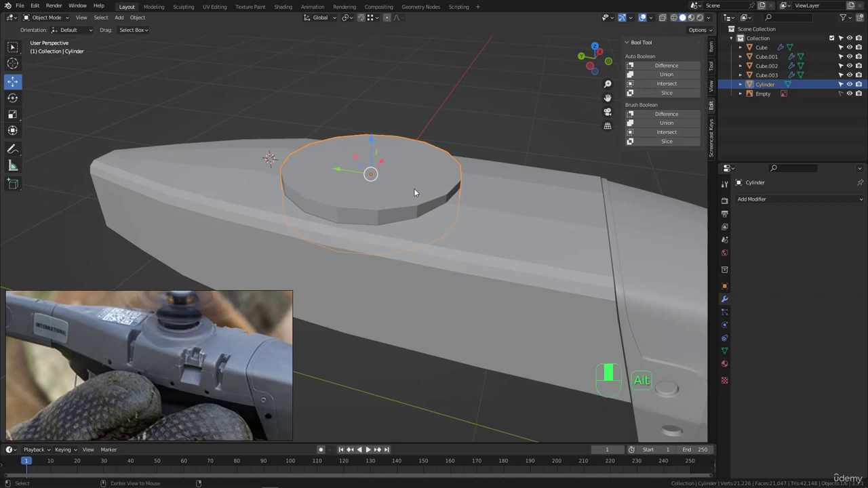
{"action": "key", "text": "ctrl+alt+g"}
{"action": "mouse_move", "coordinate": [398, 176]}
{"action": "left_mouse_down"}
{"action": "mouse_move", "coordinate": [515, 256]}
{"action": "mouse_move", "coordinate": [514, 225]}
{"action": "left_mouse_up"}
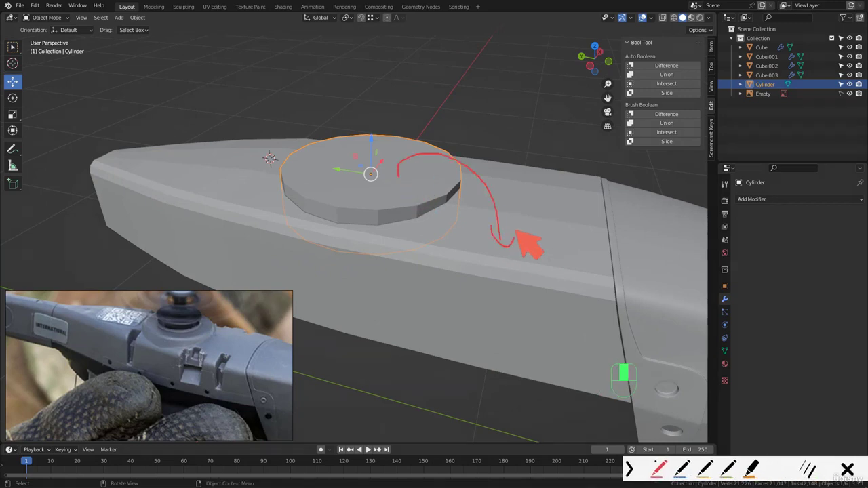
{"action": "key", "text": "Escape"}
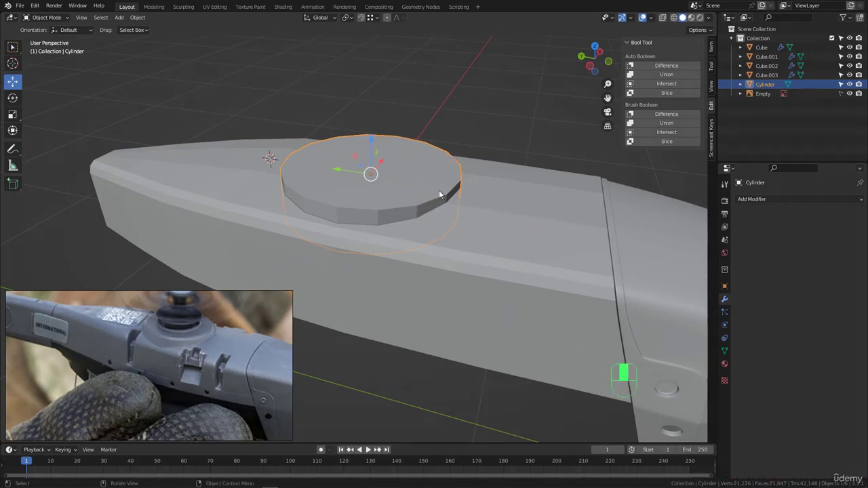
{"action": "left_click", "coordinate": [499, 241]}
{"action": "left_click", "coordinate": [454, 133]}
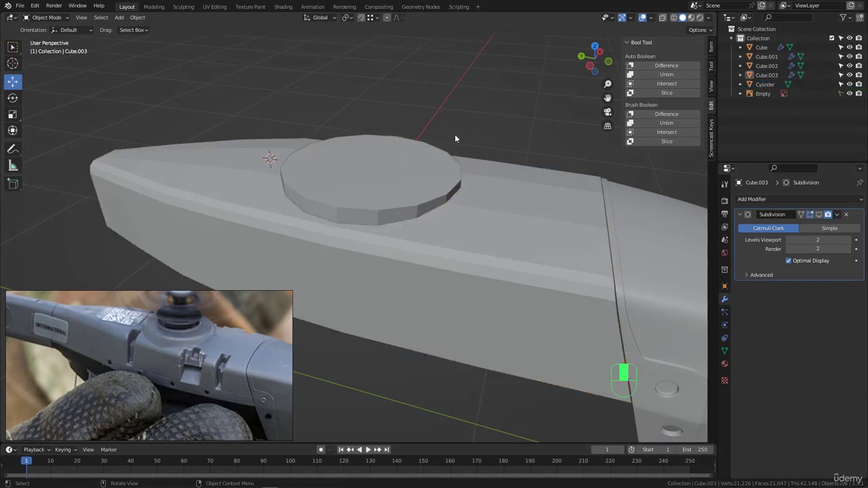
Step: Try merging the round rotor base into the open-shell body with Bool Tool's Auto Boolean Union
{"action": "left_click", "coordinate": [400, 166]}
{"action": "left_click", "coordinate": [499, 259], "text": "shift"}
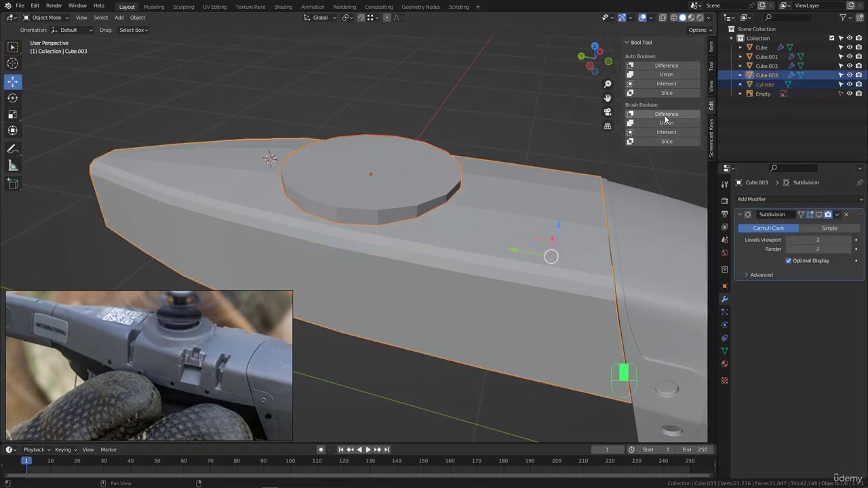
{"action": "left_click", "coordinate": [662, 74]}
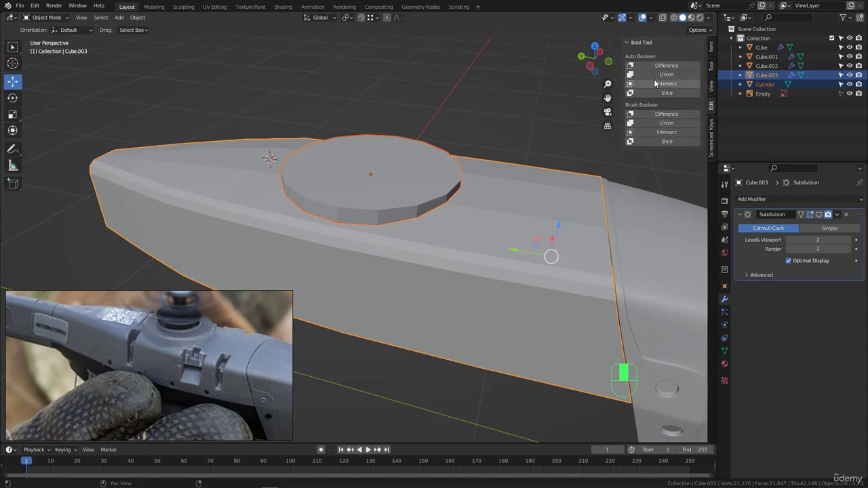
{"action": "middle_click_drag", "start_coordinate": [546, 131], "coordinate": [464, 202]}
{"action": "scroll", "coordinate": [431, 207], "scroll_direction": "up", "scroll_amount": 3}
Step: Enter mesh editing in edge mode and select all edges around the circular hole's rim on the body's top
{"action": "key", "text": "Tab"}
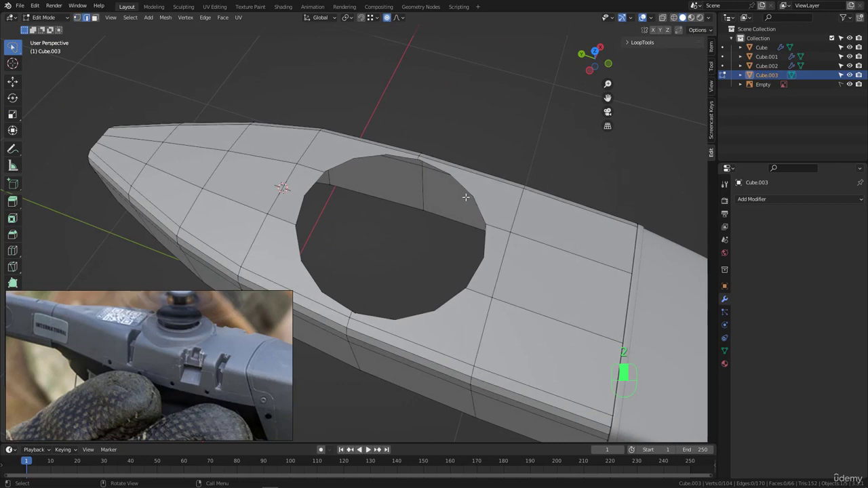
{"action": "key", "text": "2"}
{"action": "left_click", "coordinate": [385, 156], "text": "alt+shift"}
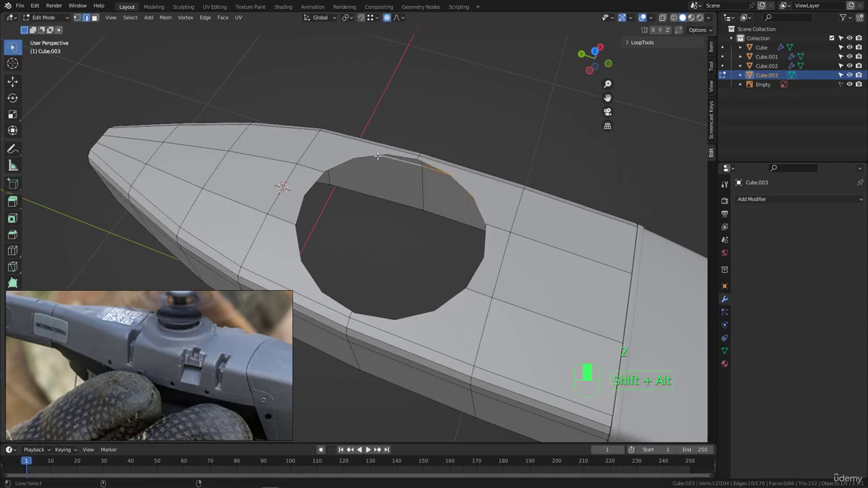
{"action": "key", "text": "ctrl+z"}
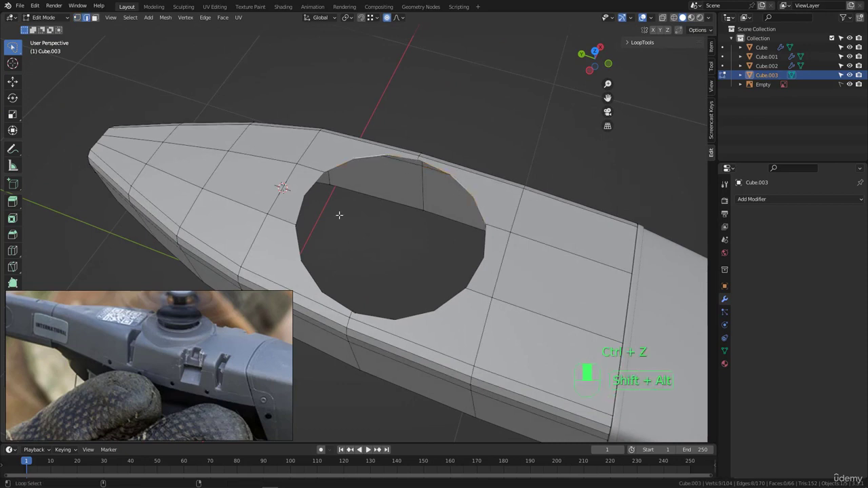
{"action": "left_click", "coordinate": [299, 248], "text": "alt+shift"}
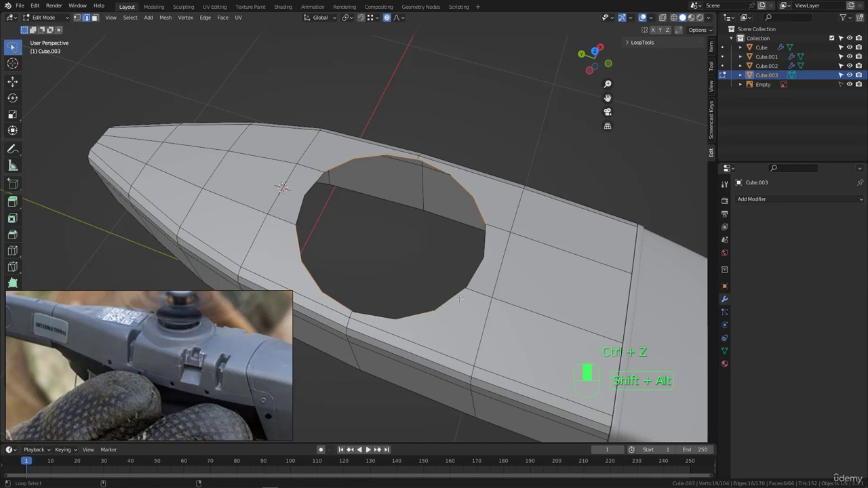
{"action": "left_click", "coordinate": [470, 274], "text": "alt+shift"}
{"action": "middle_click_drag", "start_coordinate": [298, 205], "coordinate": [441, 178]}
Step: Extrude the hole's rim upward, flatten the new ring along Z and fill it with a face
{"action": "key", "text": "e"}
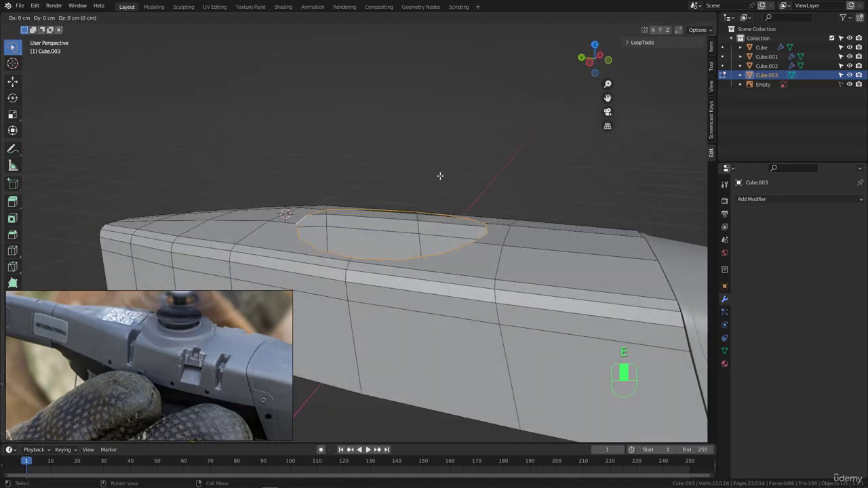
{"action": "left_click", "coordinate": [439, 147]}
{"action": "key", "text": "s"}
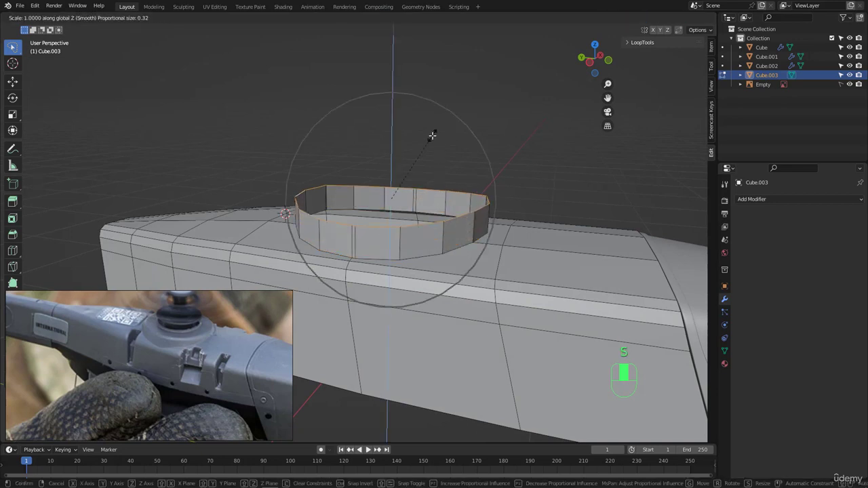
{"action": "left_click", "coordinate": [431, 136]}
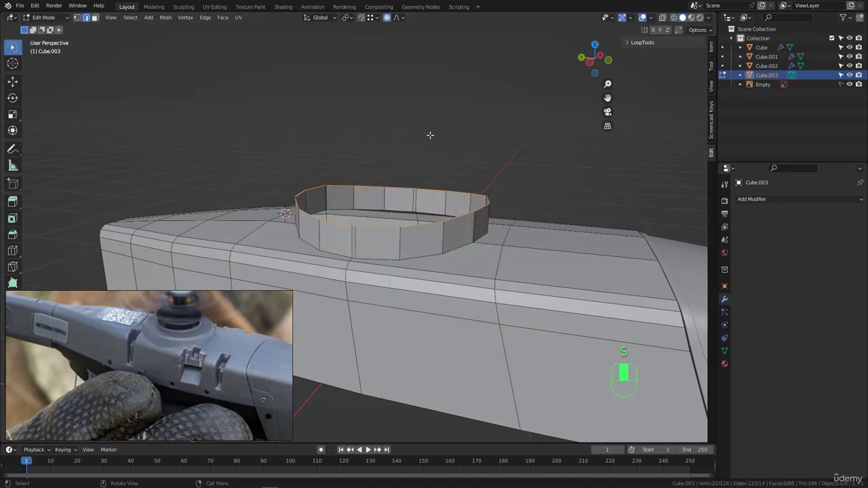
{"action": "key", "text": "s"}
{"action": "left_click", "coordinate": [393, 95]}
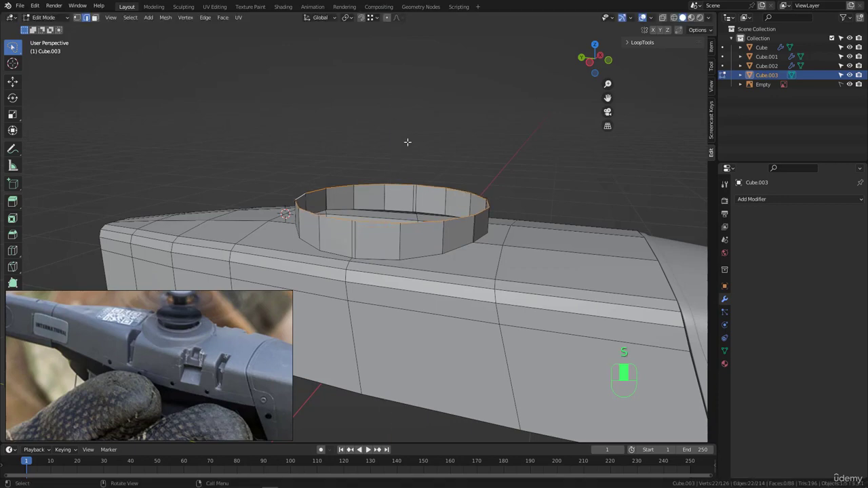
{"action": "key", "text": "f"}
{"action": "middle_click_drag", "start_coordinate": [407, 142], "coordinate": [422, 252]}
Step: Undo the rim edits and the boolean union, back to the separate body and rotor base
{"action": "key", "text": "ctrl+z"}
{"action": "key", "text": "ctrl+z"}
{"action": "key", "text": "ctrl+z"}
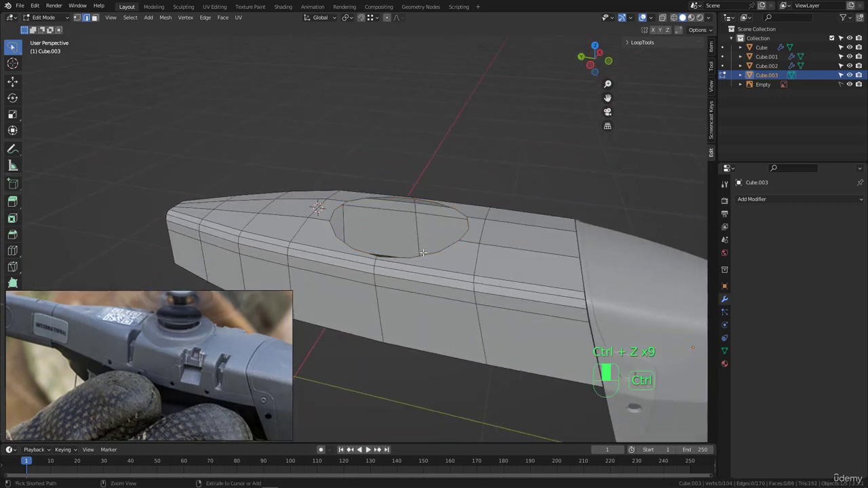
{"action": "key", "text": "ctrl+z"}
{"action": "key", "text": "ctrl+z"}
{"action": "key", "text": "ctrl+z"}
{"action": "key", "text": "ctrl+z"}
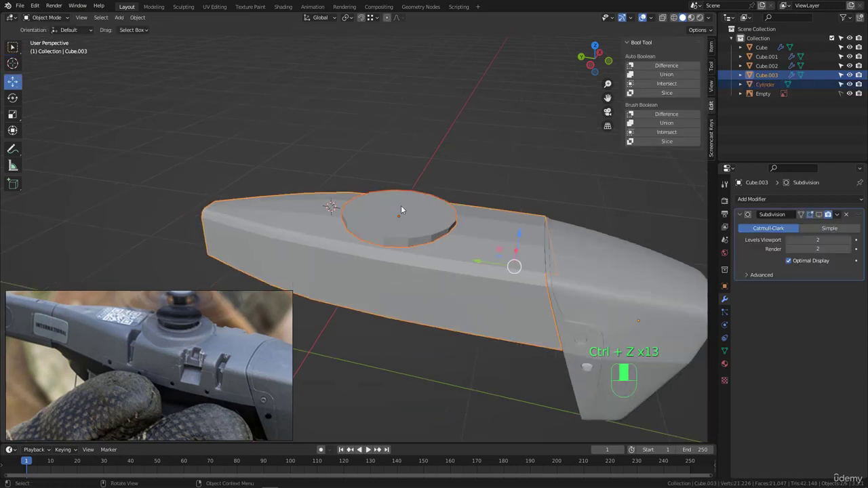
Step: Inspect the body's open shell and isolate the body and rotor base in local view
{"action": "middle_click_drag", "start_coordinate": [401, 206], "coordinate": [446, 239]}
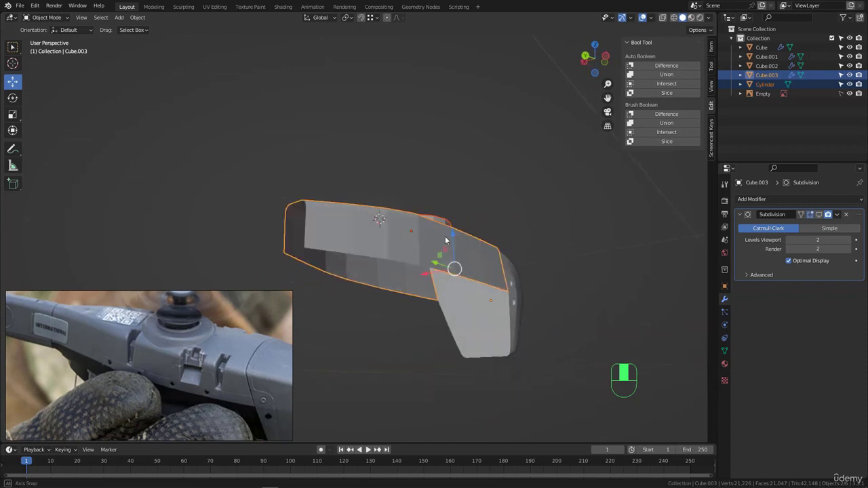
{"action": "middle_click_drag", "start_coordinate": [505, 245], "coordinate": [385, 201]}
{"action": "left_click", "coordinate": [420, 229], "text": "shift"}
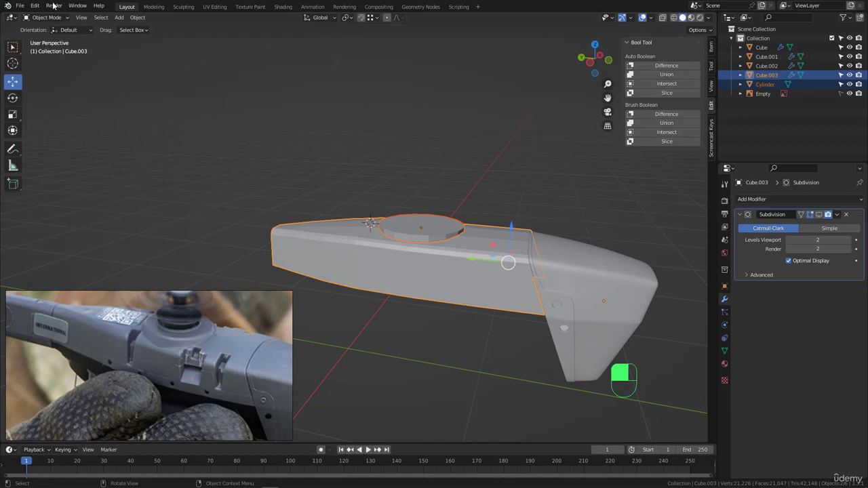
{"action": "left_click", "coordinate": [81, 18]}
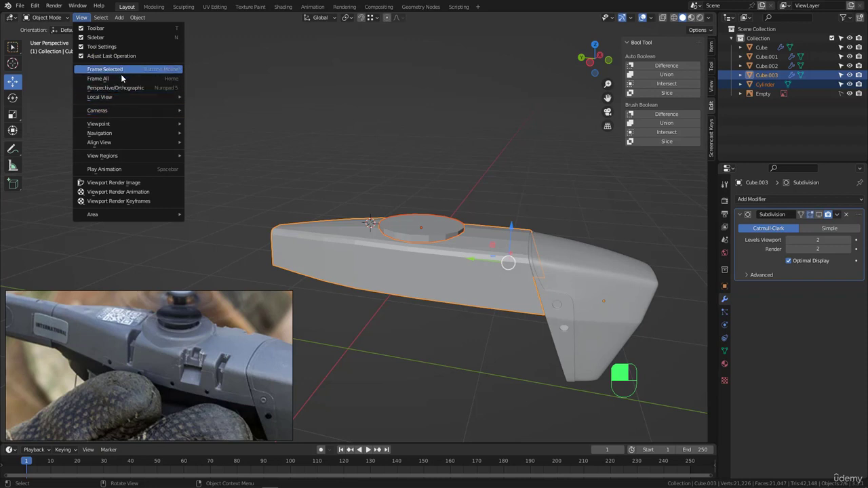
{"action": "mouse_move", "coordinate": [125, 99]}
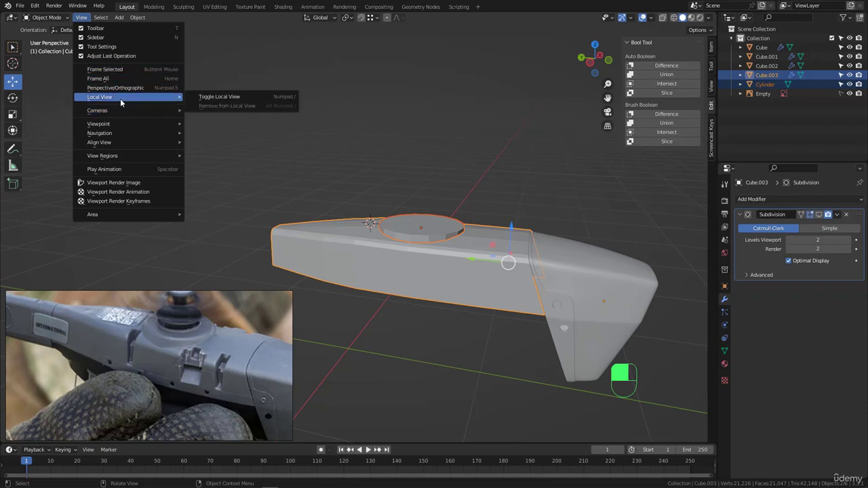
{"action": "left_click", "coordinate": [223, 99]}
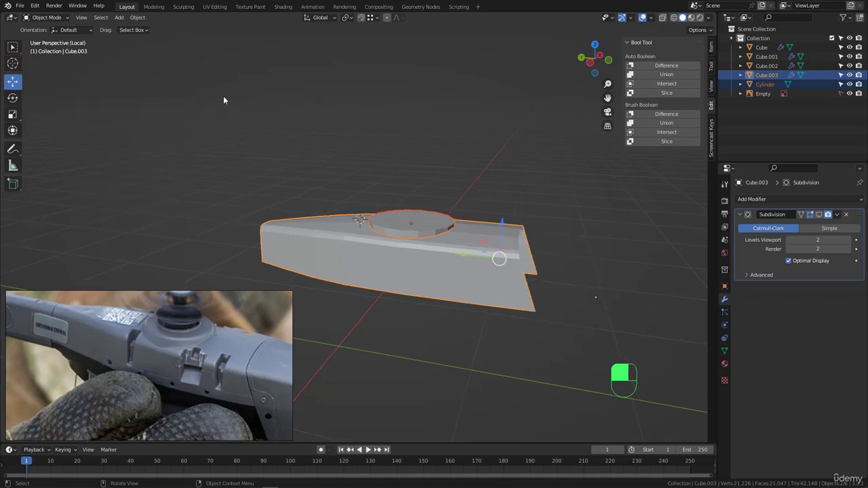
Step: Close the body's wide end by bridging its two lower side edges and filling the remaining opening above
{"action": "middle_click_drag", "start_coordinate": [395, 153], "coordinate": [388, 228]}
{"action": "middle_click_drag", "start_coordinate": [446, 263], "coordinate": [451, 251]}
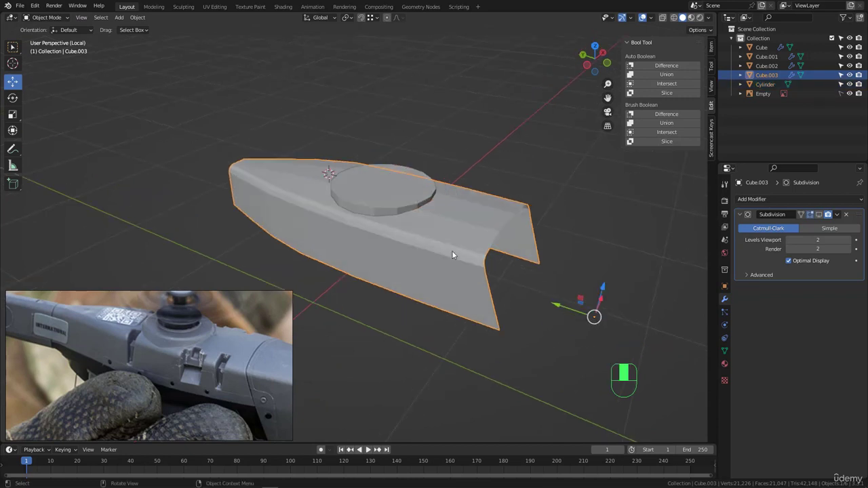
{"action": "key", "text": "Tab"}
{"action": "key", "text": "2"}
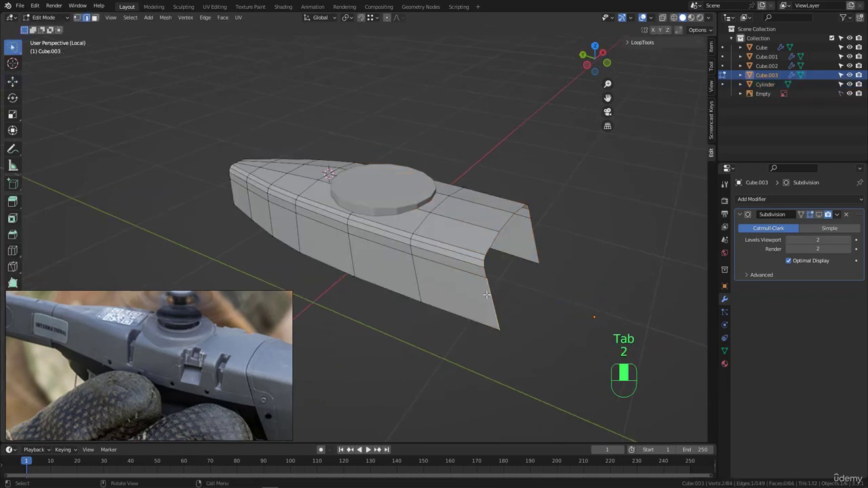
{"action": "left_click", "coordinate": [533, 235], "text": "alt"}
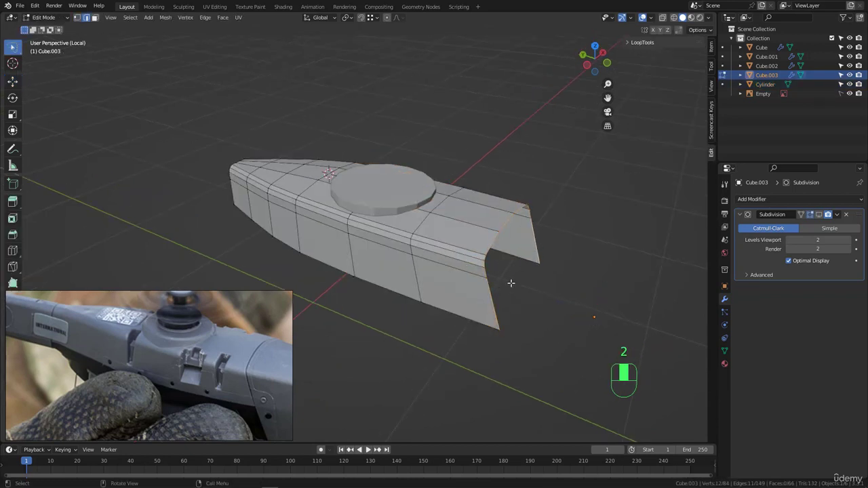
{"action": "middle_click_drag", "start_coordinate": [510, 283], "coordinate": [477, 281]}
{"action": "left_click", "coordinate": [540, 231], "text": "shift"}
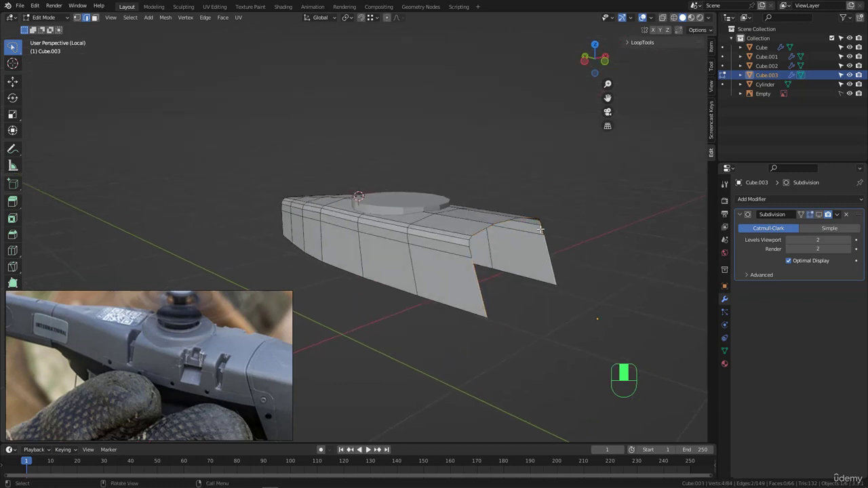
{"action": "right_click", "coordinate": [546, 256]}
{"action": "key", "text": "Escape"}
{"action": "right_click", "coordinate": [600, 222]}
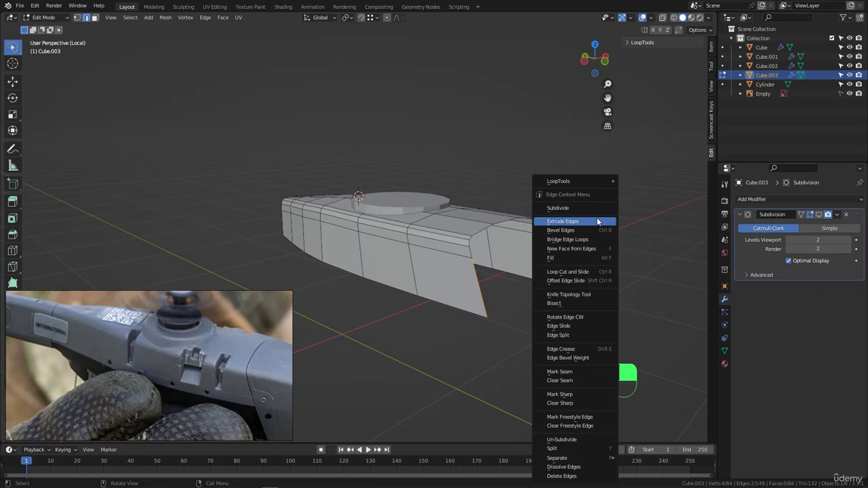
{"action": "left_click", "coordinate": [563, 240]}
{"action": "middle_click_drag", "start_coordinate": [563, 240], "coordinate": [452, 236]}
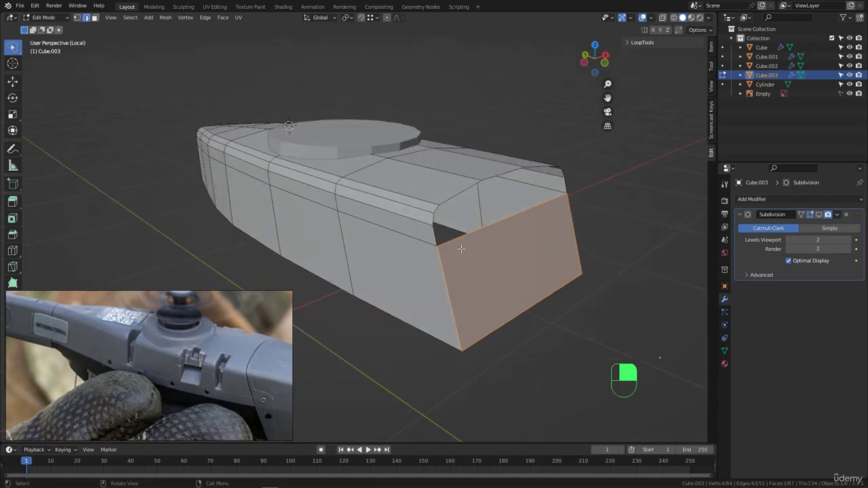
{"action": "left_click", "coordinate": [463, 237], "text": "alt"}
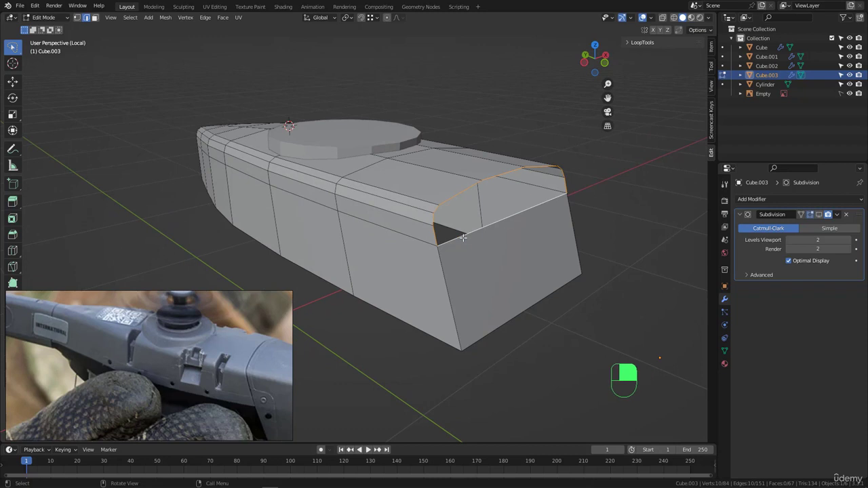
{"action": "key", "text": "f"}
Step: Close the body's narrow end by bridging its two lower side edges and filling the remaining opening above
{"action": "scroll", "coordinate": [473, 211], "scroll_direction": "down", "scroll_amount": 2}
{"action": "middle_click_drag", "start_coordinate": [305, 204], "coordinate": [386, 195]}
{"action": "scroll", "coordinate": [353, 183], "scroll_direction": "down", "scroll_amount": 2}
{"action": "scroll", "coordinate": [383, 198], "scroll_direction": "up", "scroll_amount": 2}
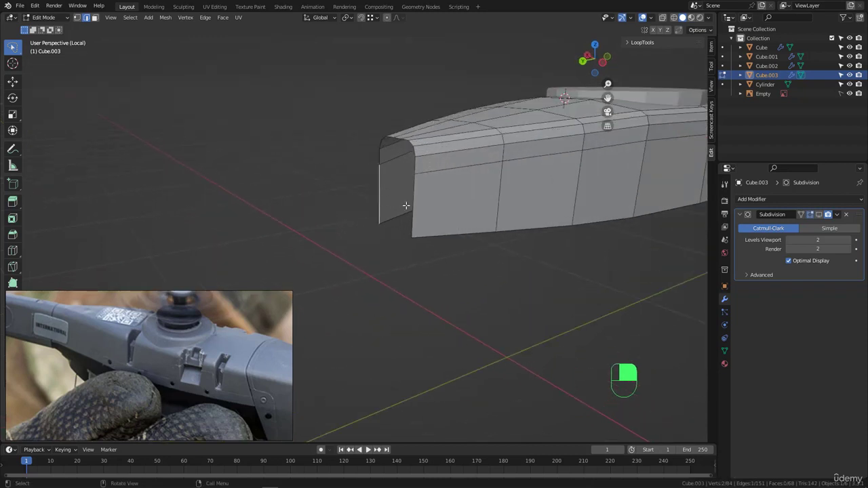
{"action": "left_click", "coordinate": [381, 197], "text": "shift"}
{"action": "right_click", "coordinate": [551, 175]}
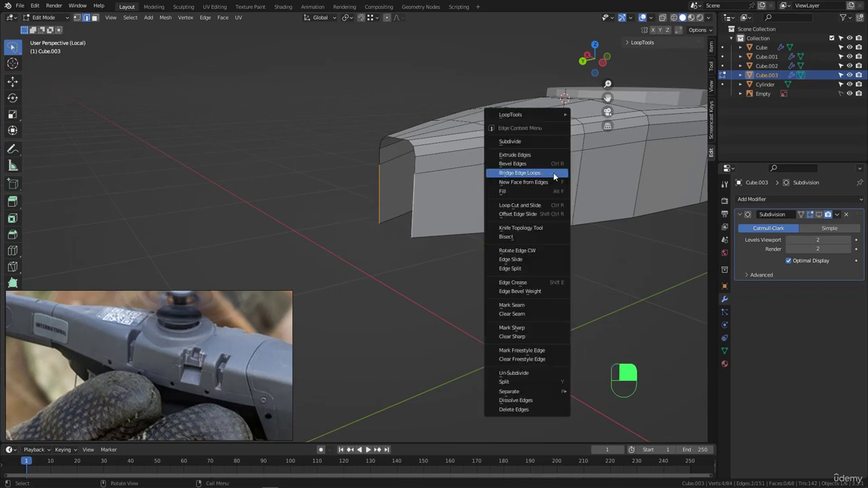
{"action": "left_click", "coordinate": [554, 175]}
{"action": "left_click", "coordinate": [417, 165], "text": "alt"}
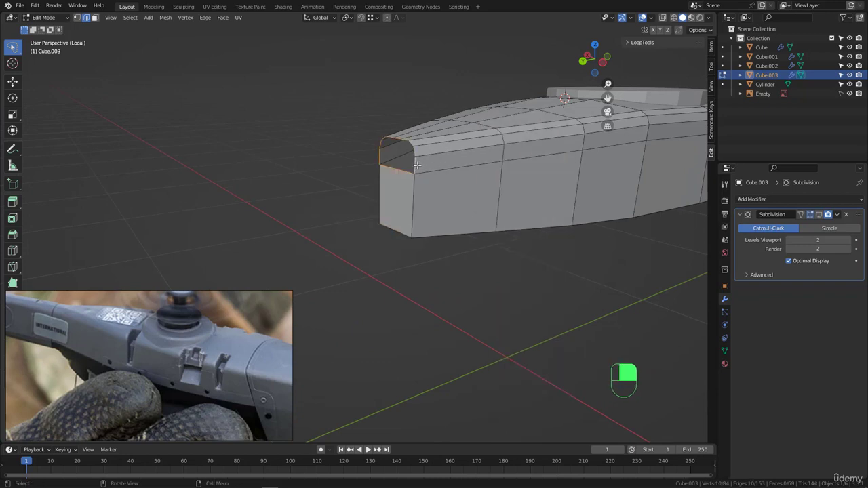
{"action": "key", "text": "f"}
Step: Fill the body's open underside with a face and leave mesh editing
{"action": "middle_click_drag", "start_coordinate": [416, 165], "coordinate": [541, 226]}
{"action": "left_click", "coordinate": [506, 216], "text": "alt"}
{"action": "key", "text": "f"}
{"action": "key", "text": "Tab"}
Step: Merge the rotor base into the closed body with Bool Tool's Auto Boolean Union, keeping the body as the active object
{"action": "scroll", "coordinate": [541, 227], "scroll_direction": "up", "scroll_amount": 3}
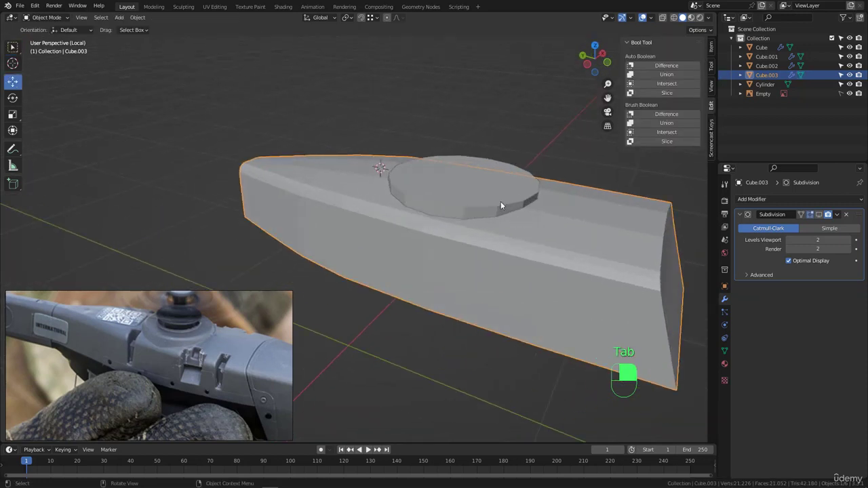
{"action": "left_click", "coordinate": [519, 218]}
{"action": "left_click", "coordinate": [553, 225], "text": "shift"}
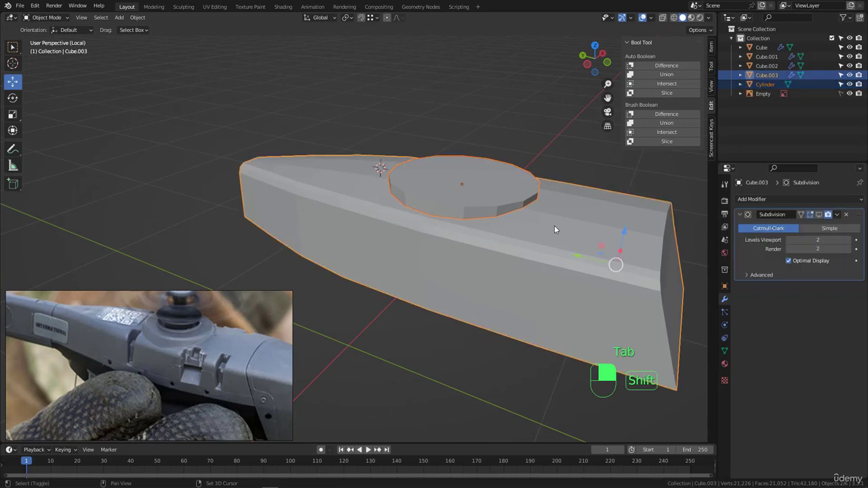
{"action": "left_click", "coordinate": [666, 76]}
Step: Examine the merged body from several angles, hide the sidebar and exit local view
{"action": "middle_click_drag", "start_coordinate": [470, 205], "coordinate": [368, 174]}
{"action": "scroll", "coordinate": [391, 209], "scroll_direction": "up", "scroll_amount": 5}
{"action": "scroll", "coordinate": [410, 242], "scroll_direction": "down", "scroll_amount": 3}
{"action": "scroll", "coordinate": [339, 249], "scroll_direction": "down", "scroll_amount": 6}
{"action": "scroll", "coordinate": [393, 246], "scroll_direction": "up", "scroll_amount": 3}
{"action": "middle_click_drag", "start_coordinate": [373, 254], "coordinate": [429, 237]}
{"action": "left_click_drag", "start_coordinate": [620, 80], "coordinate": [646, 127]}
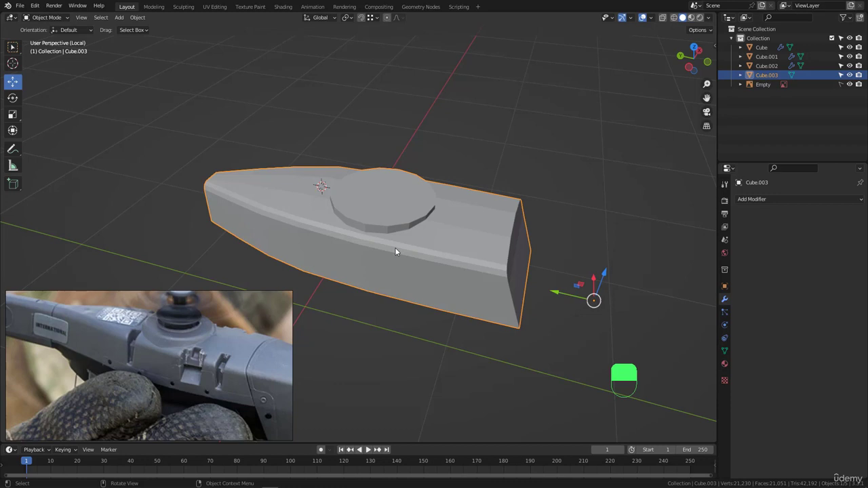
{"action": "key", "text": "KP_Divide"}
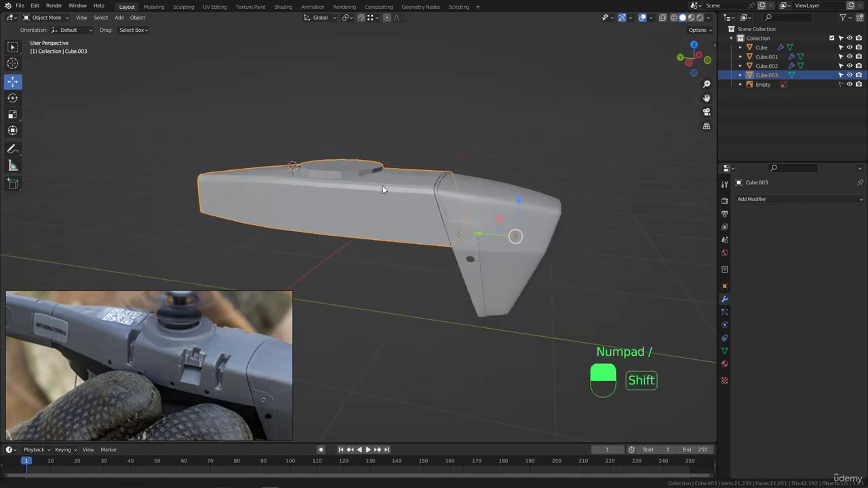